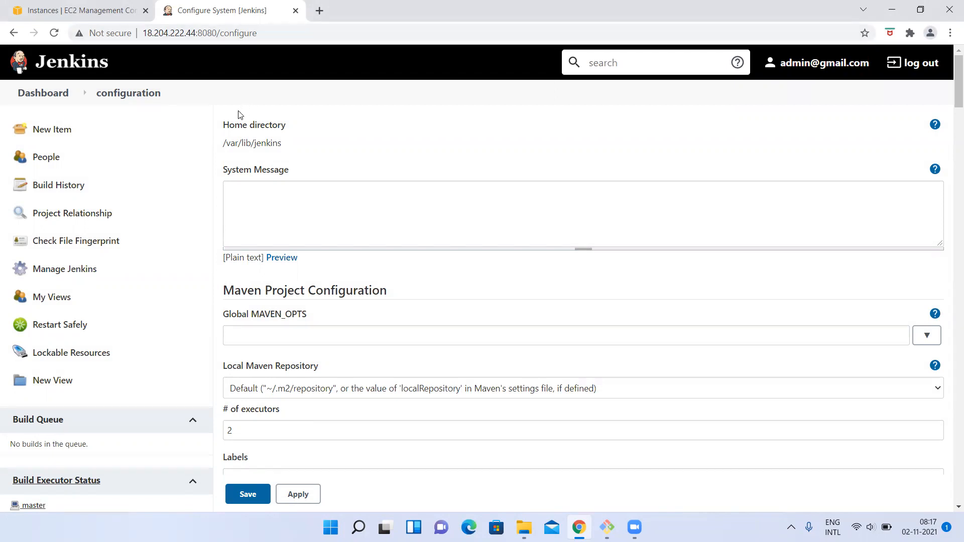
Examine the Jenkins home directory path and the System Message field in the system configuration
{"action": "left_click_drag", "start_coordinate": [226, 141], "coordinate": [285, 141]}
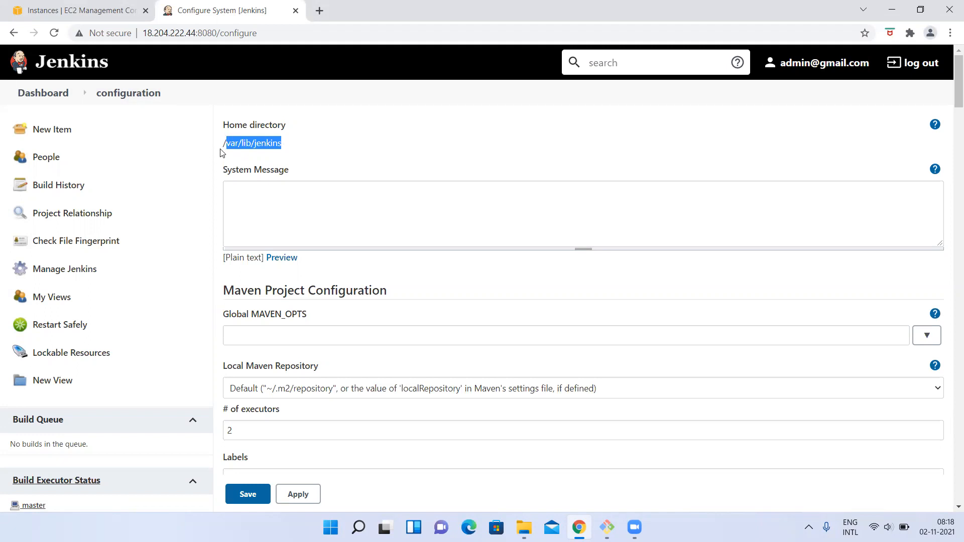
{"action": "left_click_drag", "start_coordinate": [223, 144], "coordinate": [279, 143]}
{"action": "left_click", "coordinate": [279, 143]}
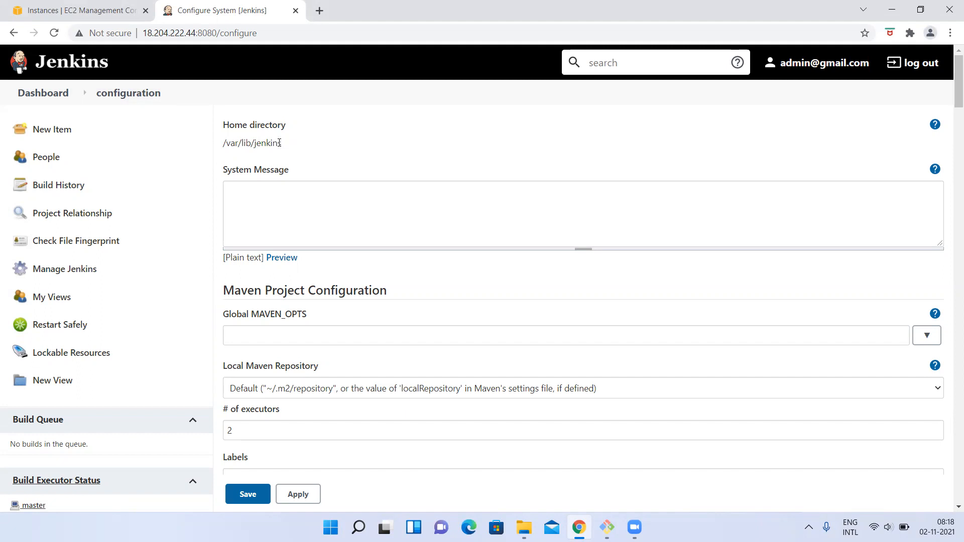
{"action": "left_click_drag", "start_coordinate": [224, 143], "coordinate": [335, 155]}
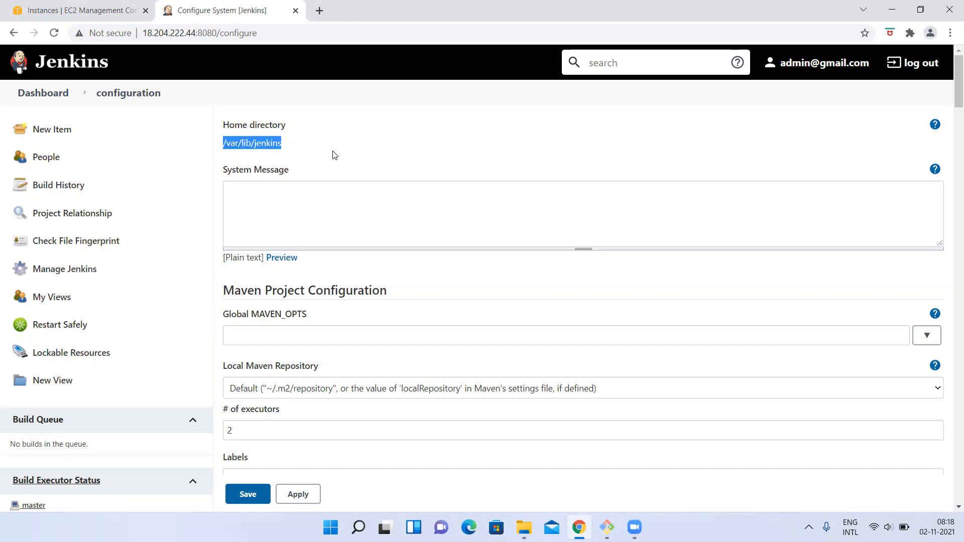
{"action": "left_click", "coordinate": [335, 156]}
{"action": "left_click", "coordinate": [263, 198]}
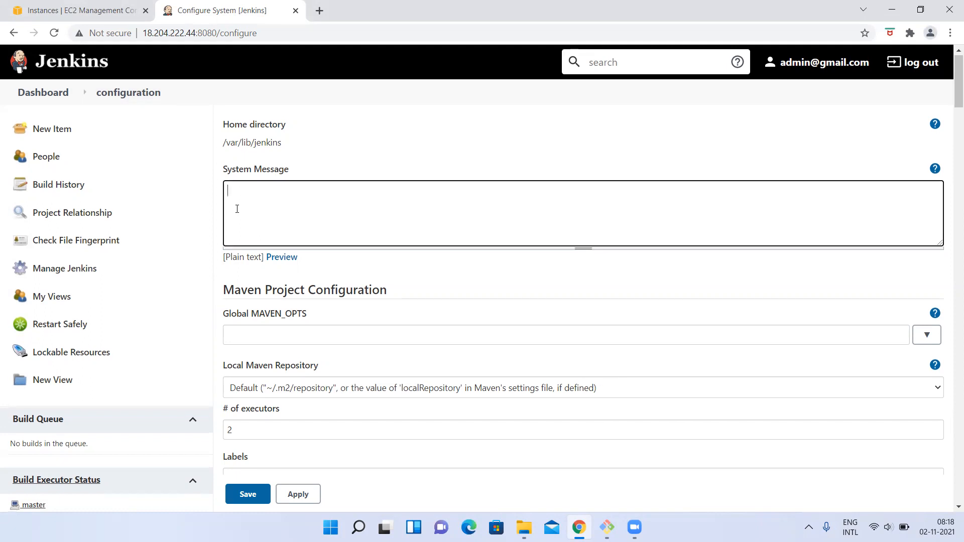
Review the available Local Maven Repository options without changing the selection
{"action": "scroll", "coordinate": [237, 209], "scroll_direction": "down", "scroll_amount": 1}
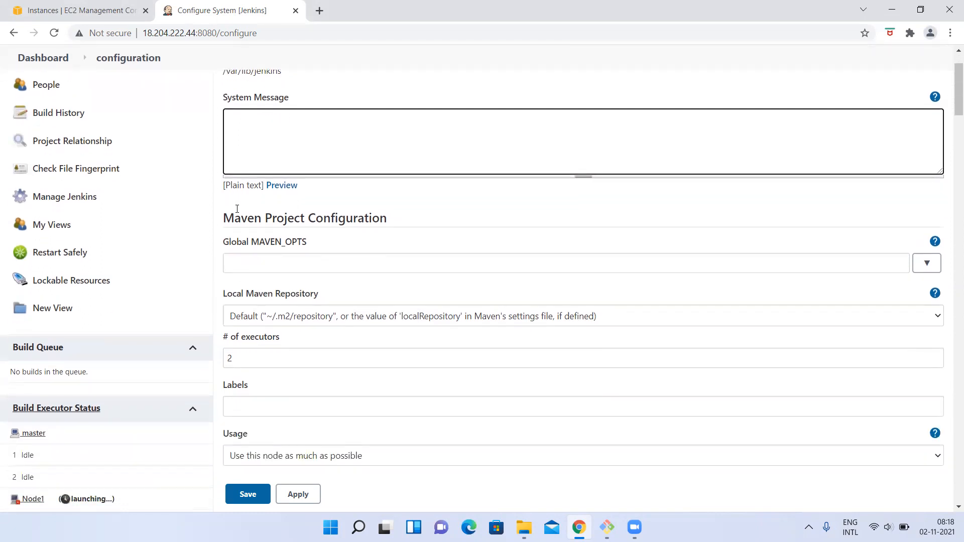
{"action": "scroll", "coordinate": [233, 243], "scroll_direction": "down", "scroll_amount": 3}
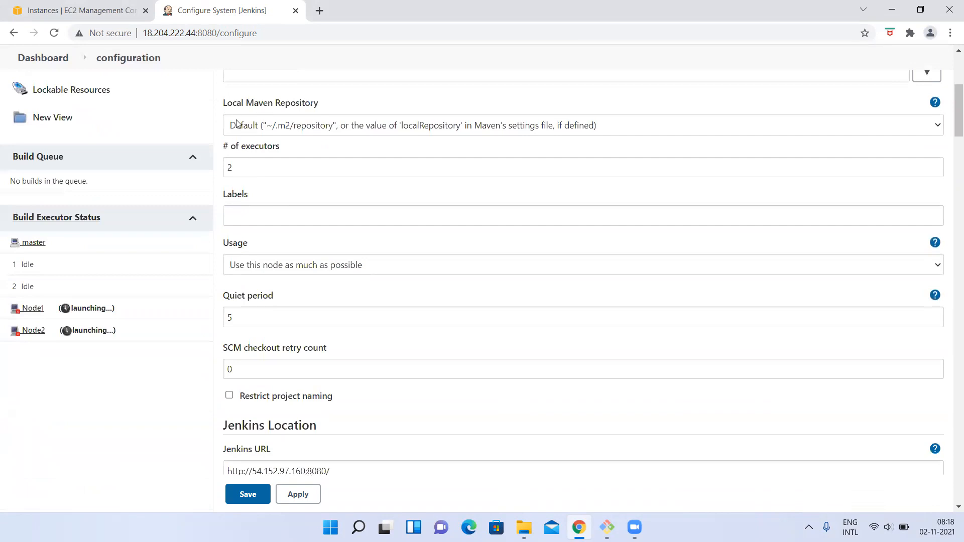
{"action": "left_click", "coordinate": [266, 124]}
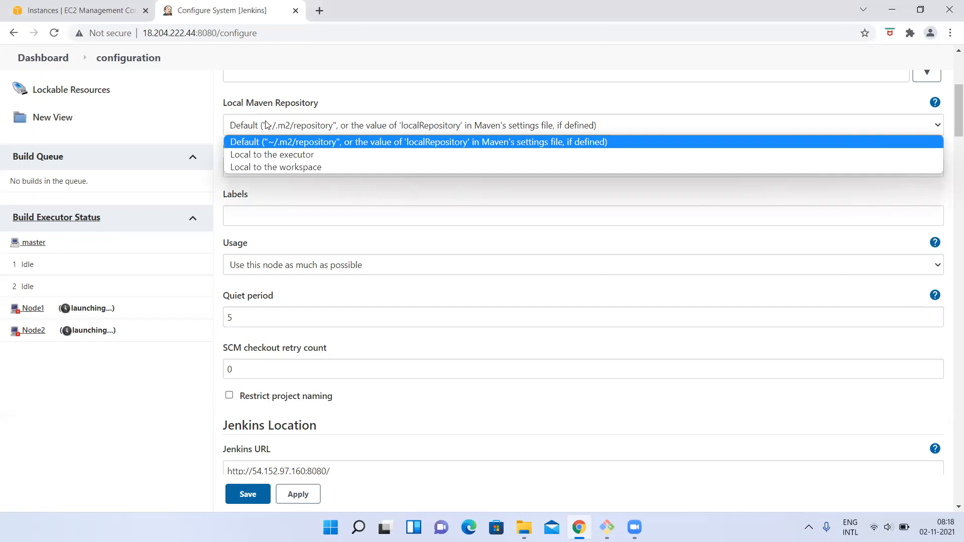
{"action": "left_click", "coordinate": [257, 189]}
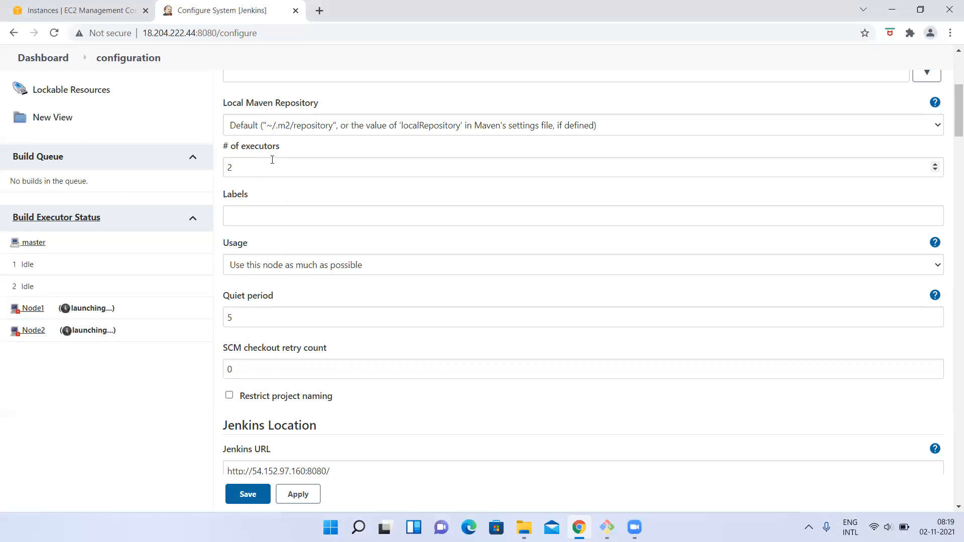
Open the Jenkins dashboard at 18.204.222.44:8080 in a separate browser tab, keeping the configuration page open
{"action": "left_click", "coordinate": [215, 32]}
{"action": "left_click_drag", "start_coordinate": [215, 32], "coordinate": [142, 32]}
{"action": "key", "text": "ctrl+c"}
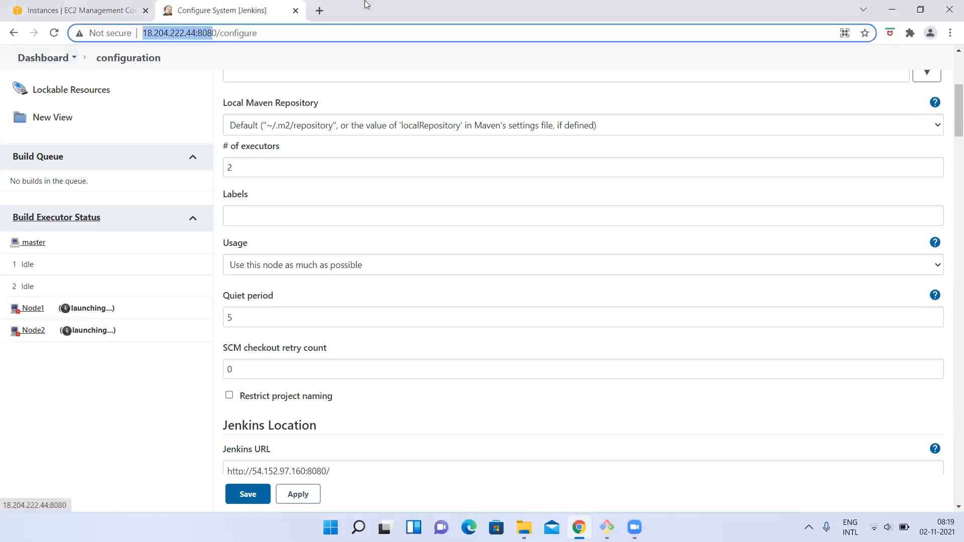
{"action": "left_click", "coordinate": [320, 11]}
{"action": "key", "text": "ctrl+v"}
{"action": "key", "text": "Return"}
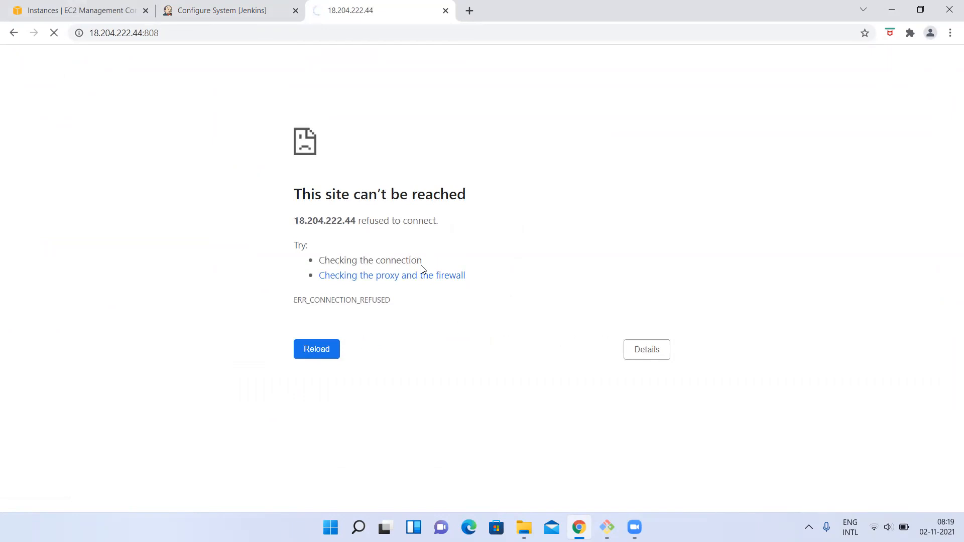
{"action": "left_click", "coordinate": [200, 38]}
{"action": "left_click", "coordinate": [201, 38]}
{"action": "type", "text": "0"}
{"action": "key", "text": "Return"}
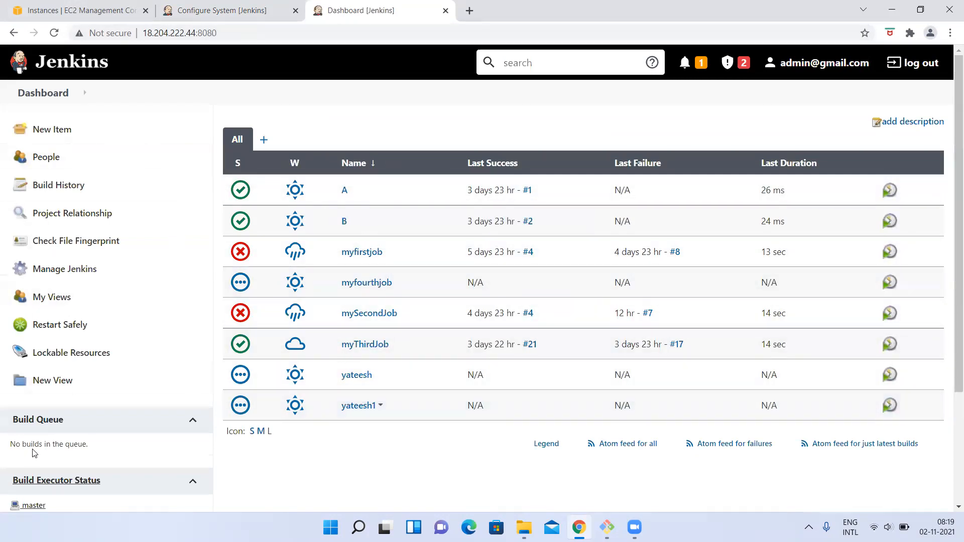
Compare the number of executors on the configuration page with the dashboard, and check the Labels field
{"action": "left_click", "coordinate": [255, 4]}
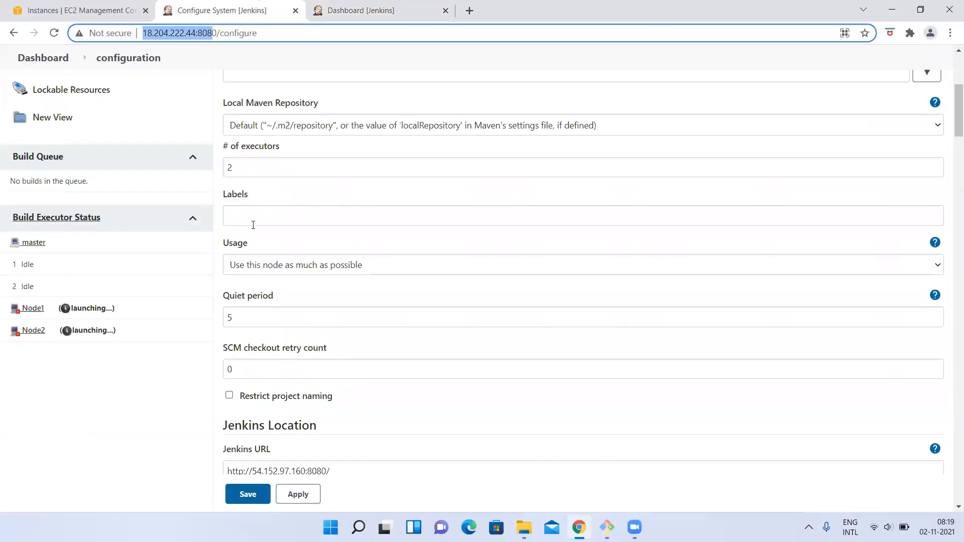
{"action": "left_click_drag", "start_coordinate": [241, 168], "coordinate": [176, 178]}
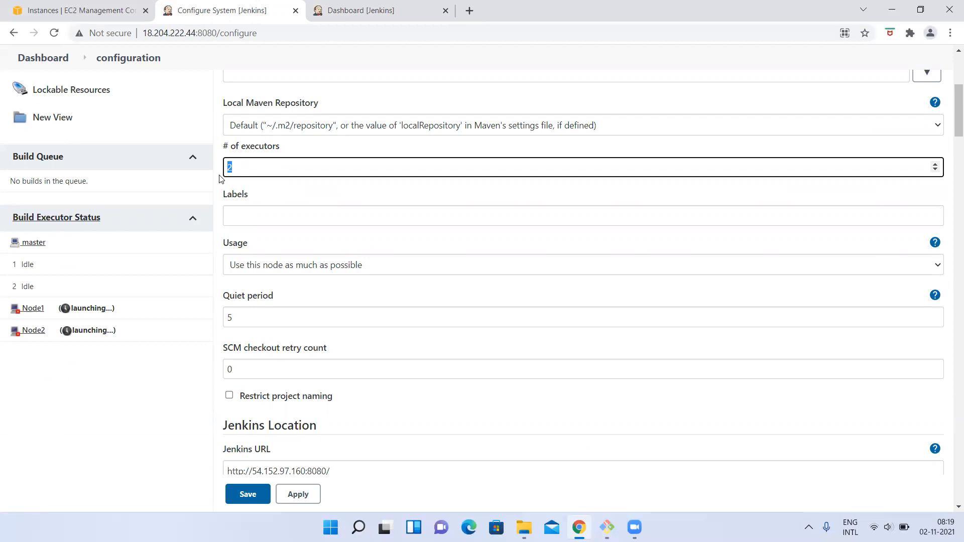
{"action": "left_click", "coordinate": [224, 190]}
{"action": "double_click", "coordinate": [268, 170]}
{"action": "left_click", "coordinate": [245, 155]}
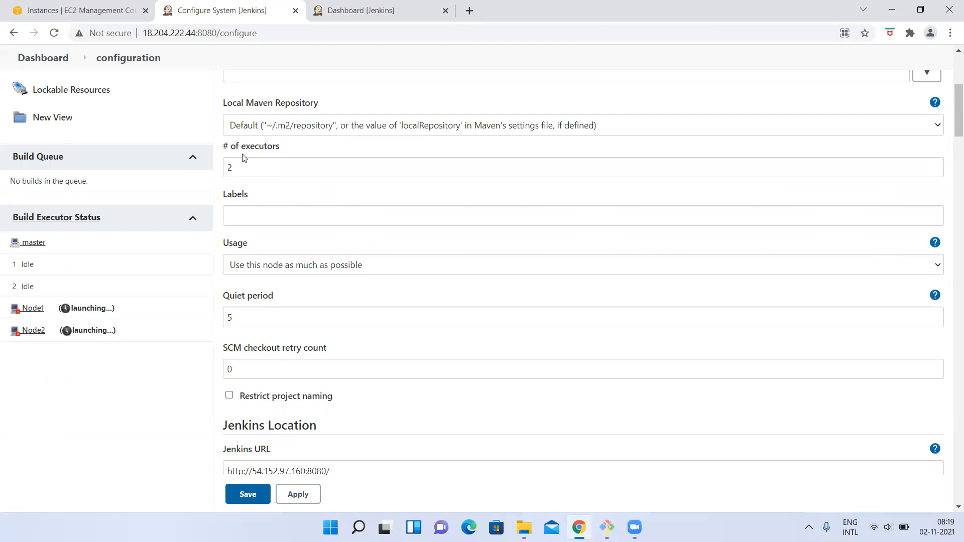
{"action": "left_click", "coordinate": [350, 6]}
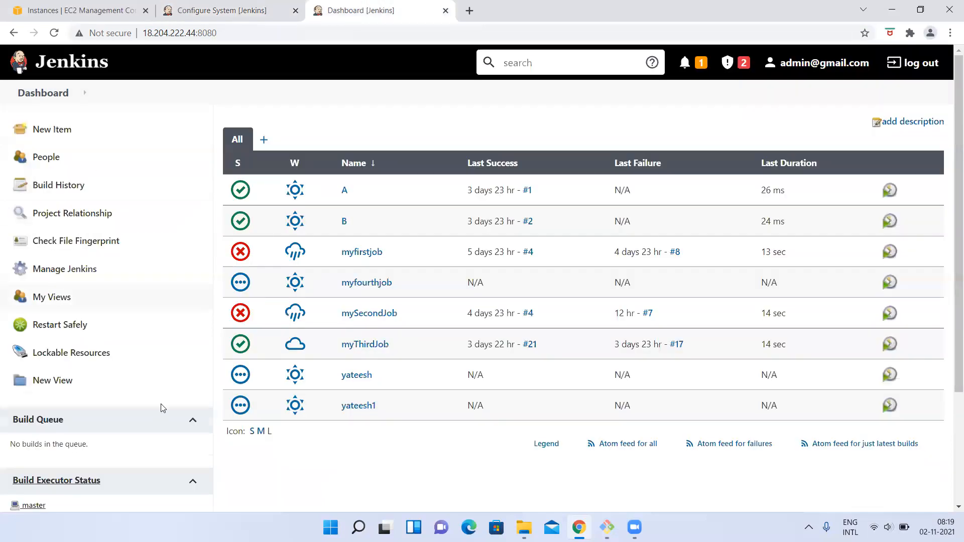
{"action": "left_click", "coordinate": [257, 5]}
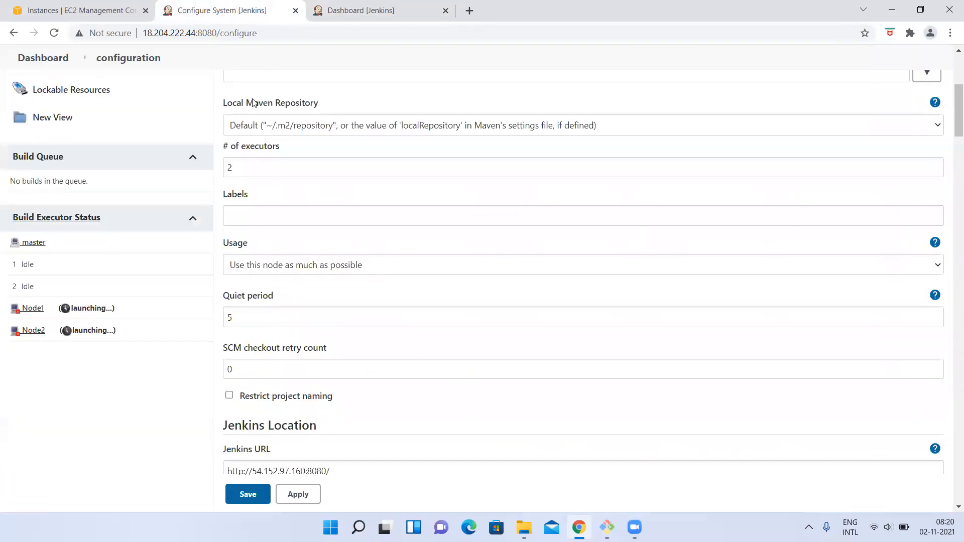
{"action": "left_click", "coordinate": [234, 170]}
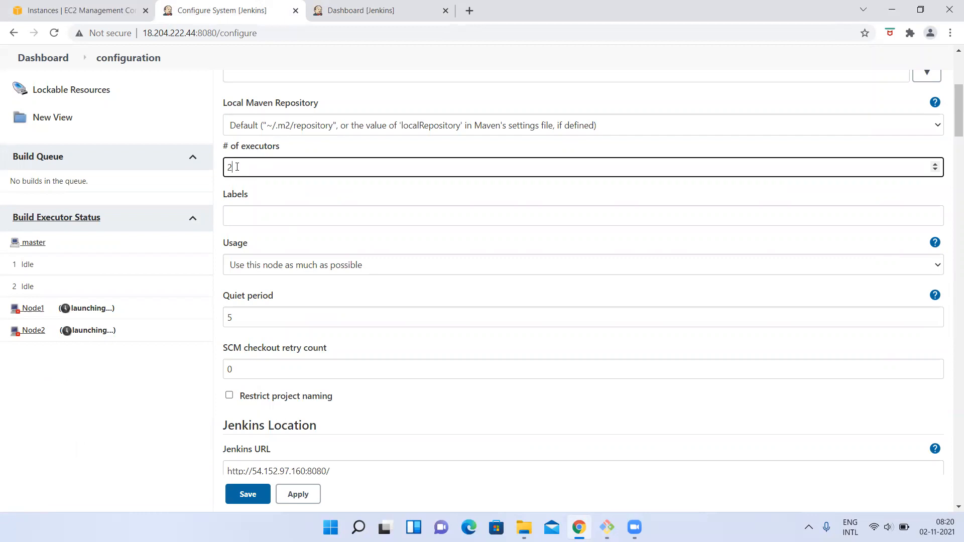
{"action": "left_click", "coordinate": [252, 215]}
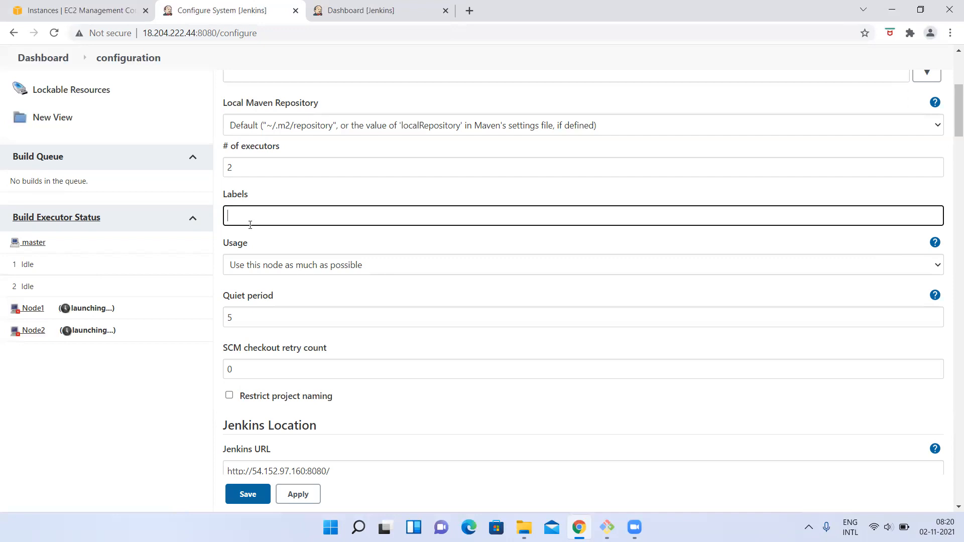
Review the node Usage options without changing the selection
{"action": "scroll", "coordinate": [248, 221], "scroll_direction": "down", "scroll_amount": 1}
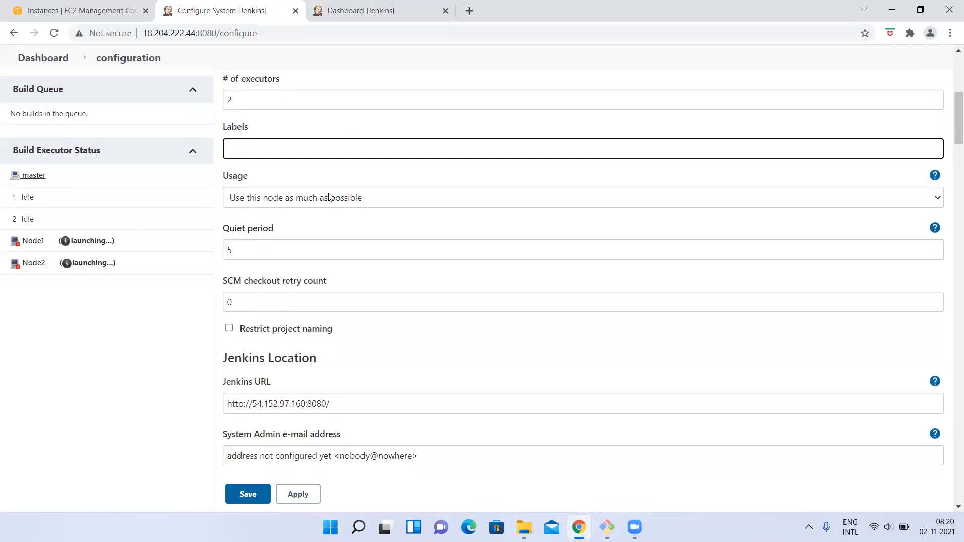
{"action": "left_click", "coordinate": [251, 200]}
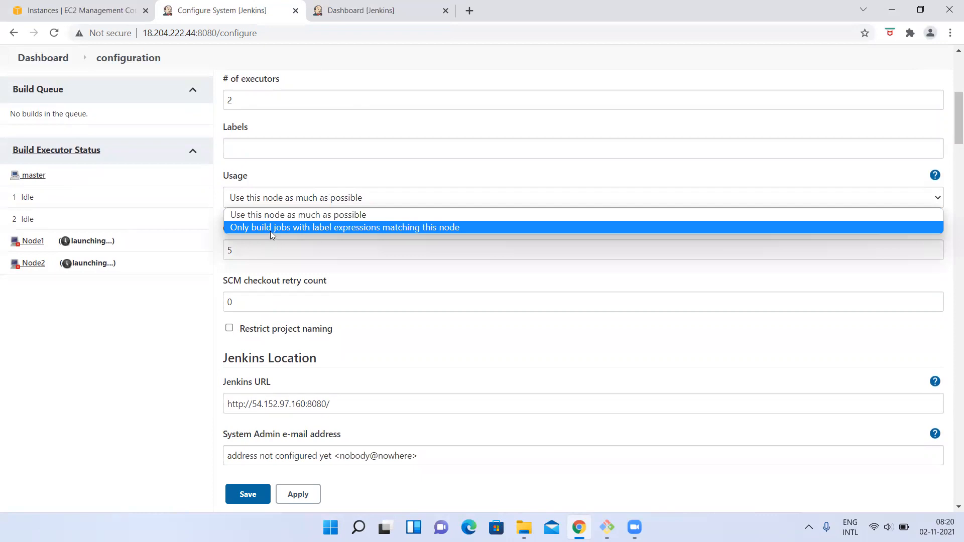
{"action": "left_click", "coordinate": [173, 366]}
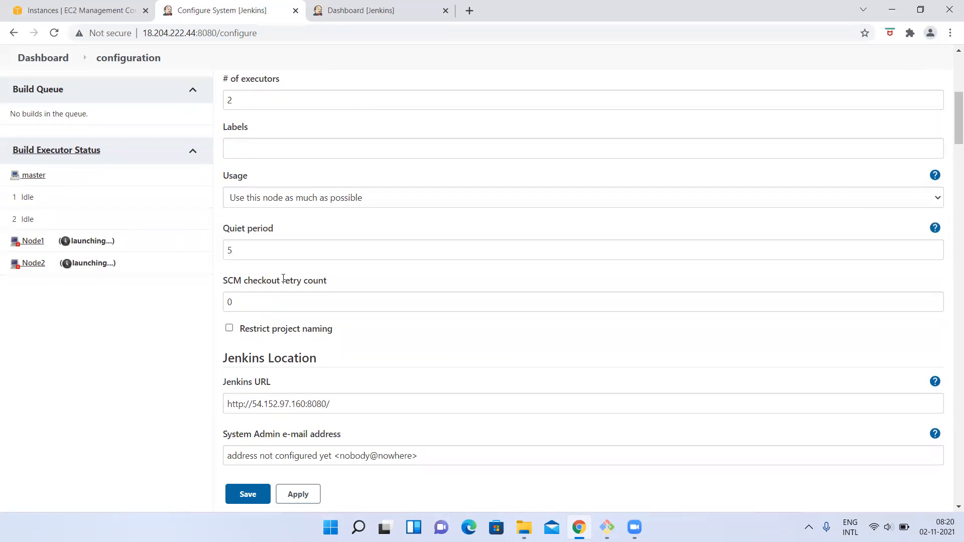
Set the SCM checkout retry count to 1
{"action": "double_click", "coordinate": [264, 250]}
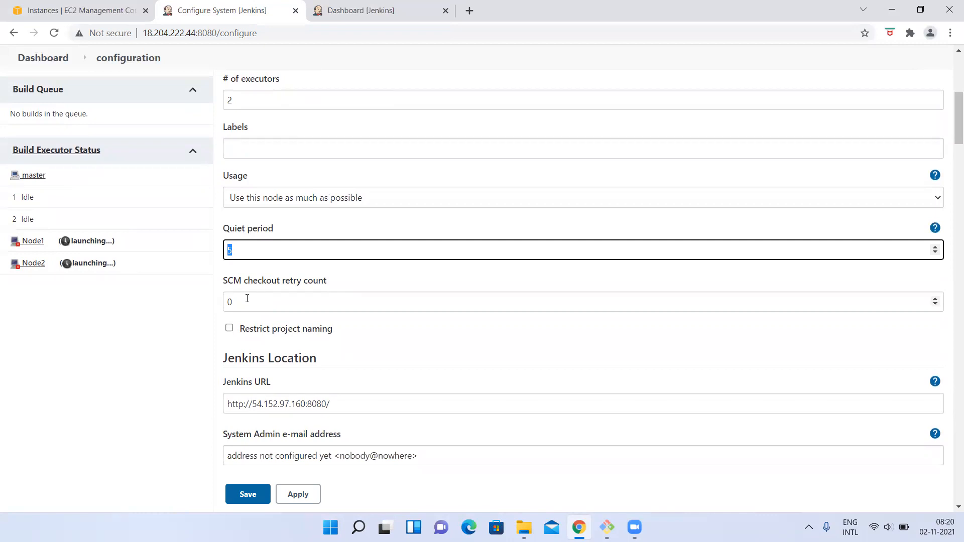
{"action": "key", "text": "Tab"}
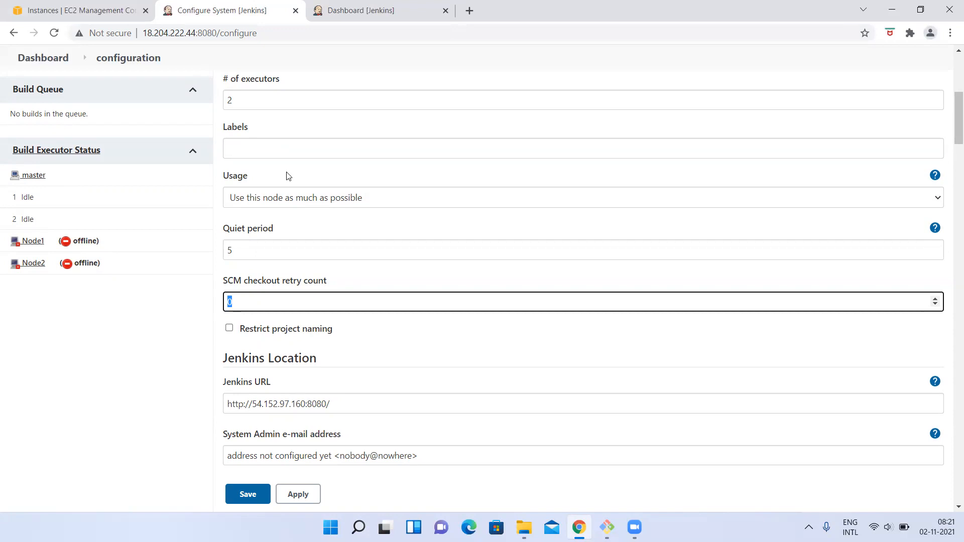
{"action": "type", "text": "1"}
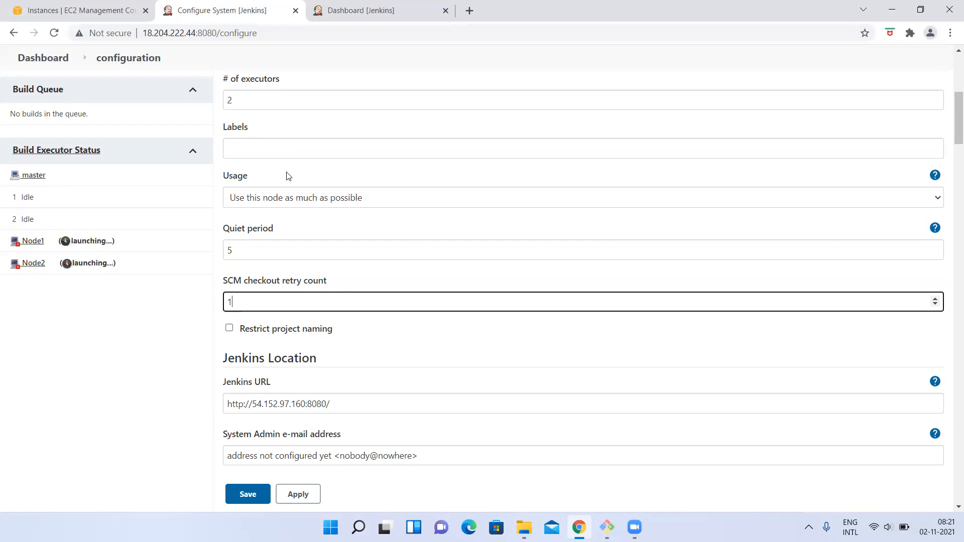
{"action": "left_click", "coordinate": [174, 374]}
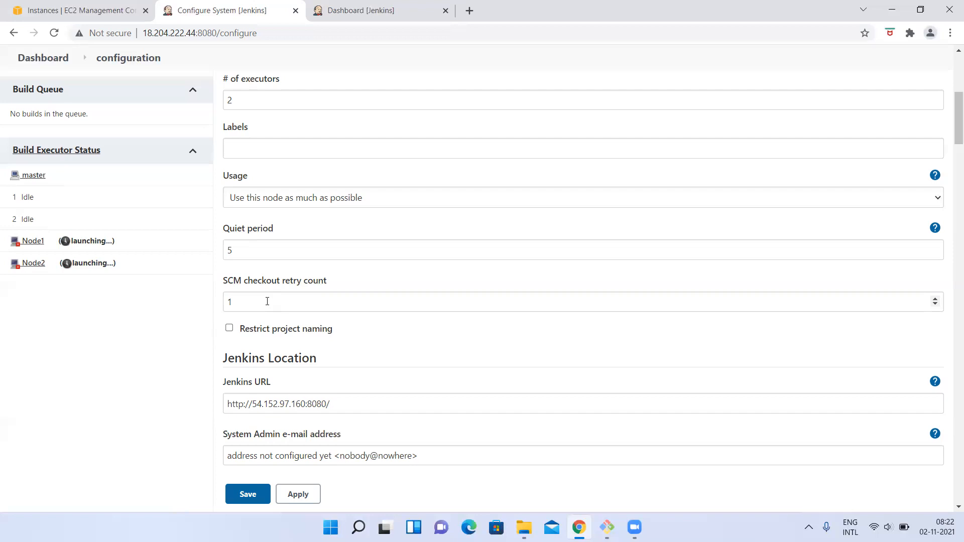
Set the SCM checkout retry count to 2
{"action": "left_click_drag", "start_coordinate": [250, 301], "coordinate": [204, 300]}
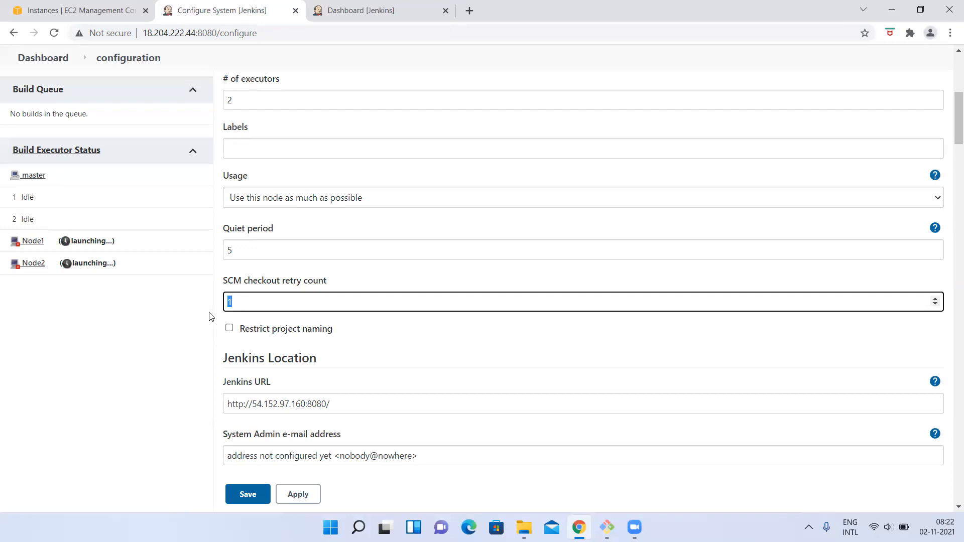
{"action": "left_click", "coordinate": [277, 385]}
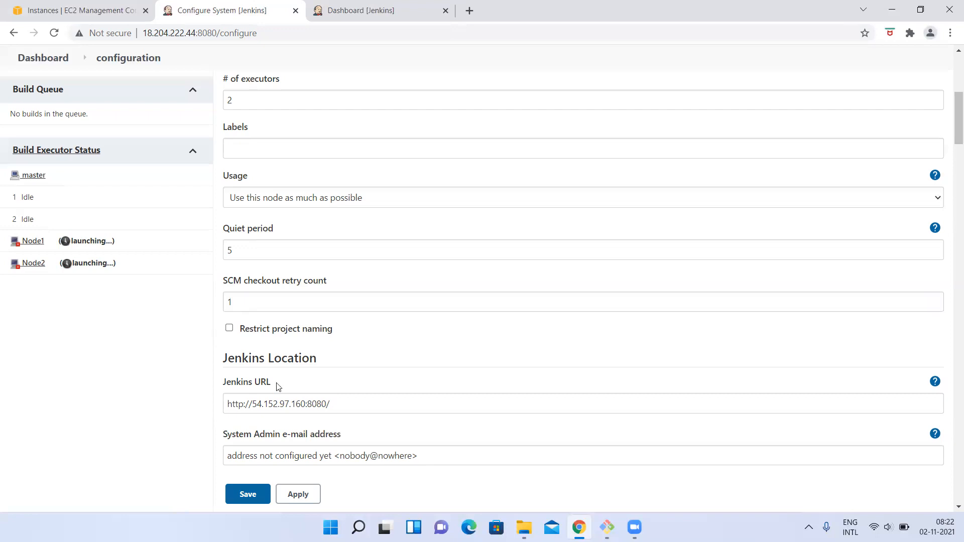
{"action": "double_click", "coordinate": [267, 303]}
{"action": "type", "text": "2"}
{"action": "left_click", "coordinate": [100, 375]}
{"action": "double_click", "coordinate": [254, 301]}
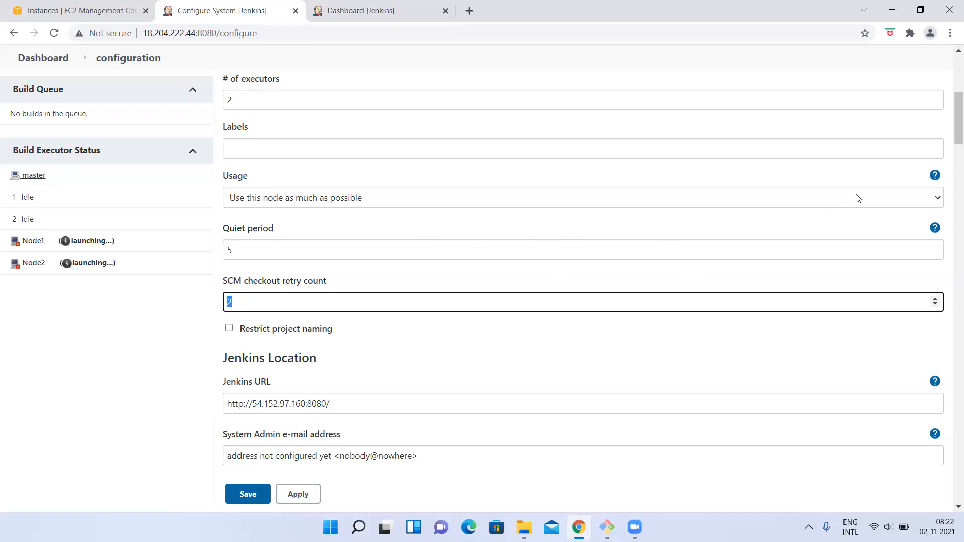
Read the help text for the Quiet period setting, close it, and recheck the quiet period and SCM retry values
{"action": "left_click", "coordinate": [935, 228]}
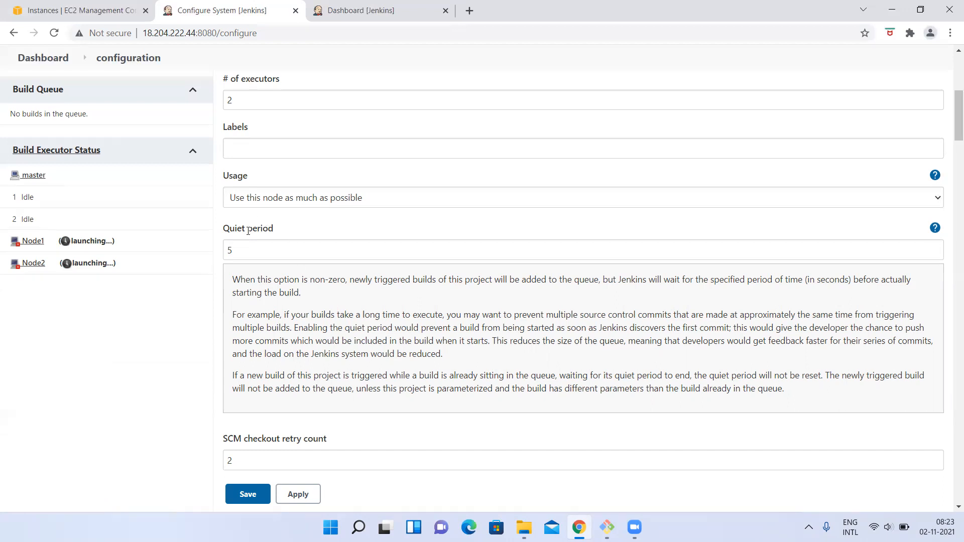
{"action": "left_click", "coordinate": [244, 252]}
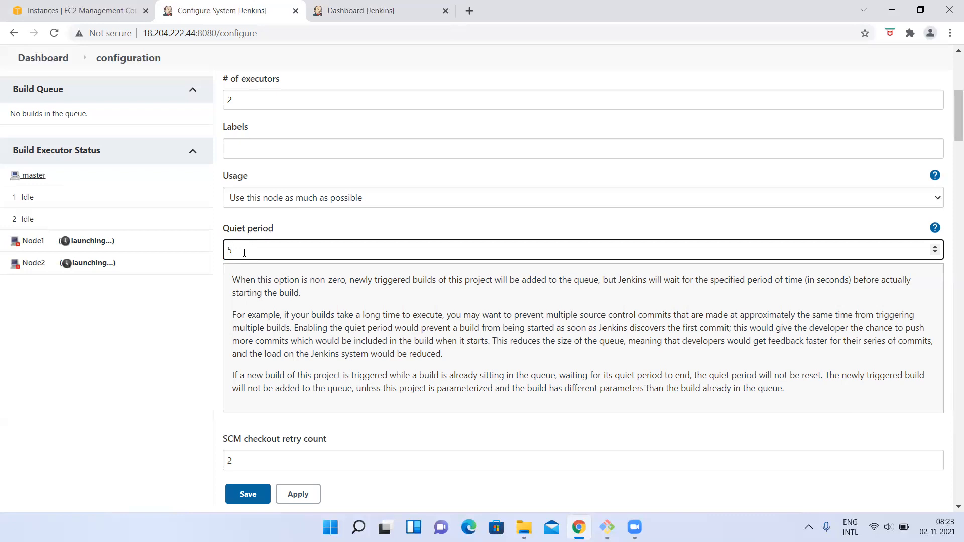
{"action": "left_click", "coordinate": [163, 375]}
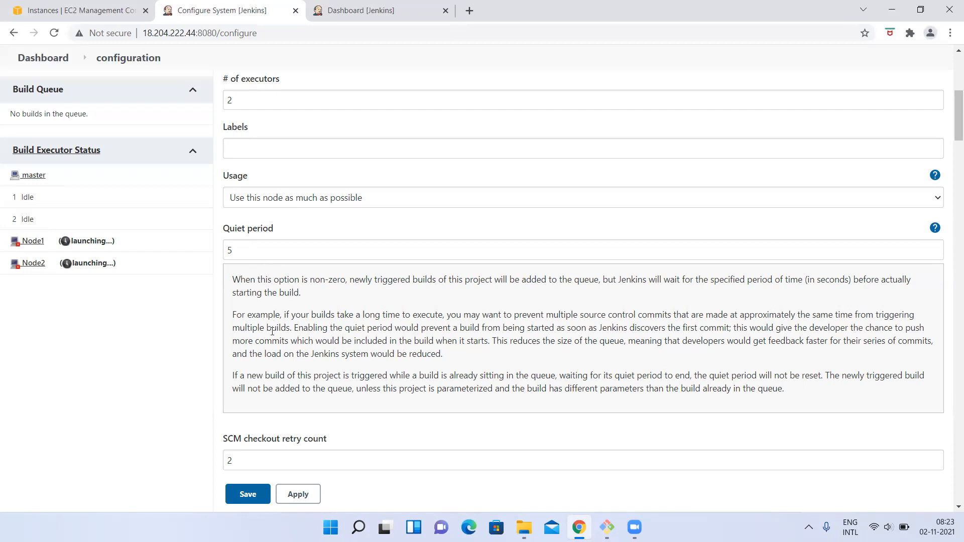
{"action": "scroll", "coordinate": [273, 335], "scroll_direction": "down", "scroll_amount": 3}
{"action": "scroll", "coordinate": [272, 335], "scroll_direction": "down", "scroll_amount": 2}
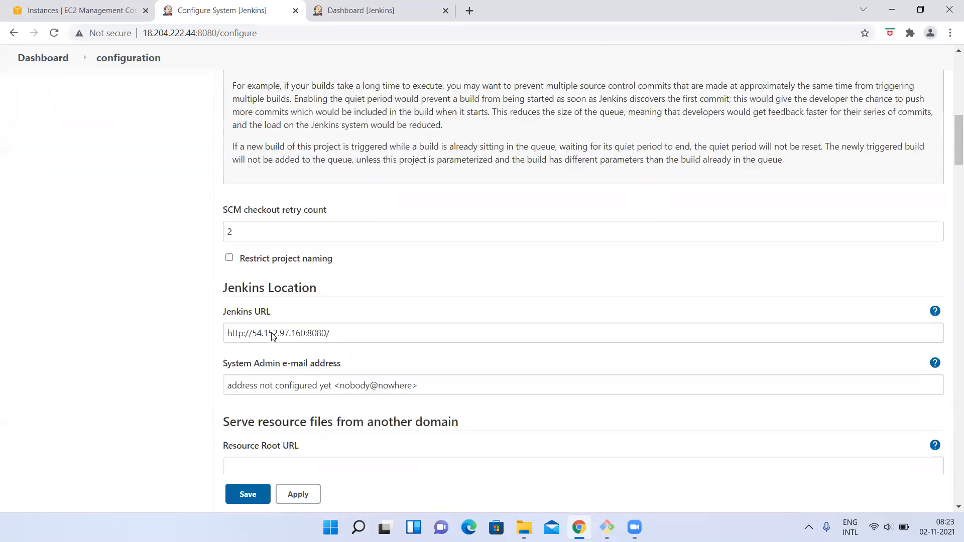
{"action": "scroll", "coordinate": [155, 370], "scroll_direction": "down", "scroll_amount": 2}
{"action": "scroll", "coordinate": [156, 370], "scroll_direction": "up", "scroll_amount": 9}
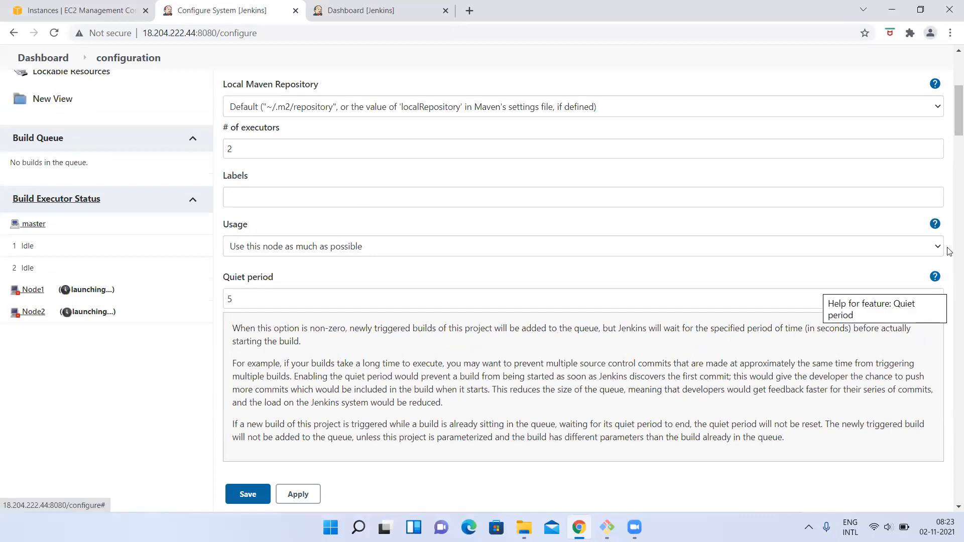
{"action": "left_click", "coordinate": [934, 276]}
{"action": "double_click", "coordinate": [241, 350]}
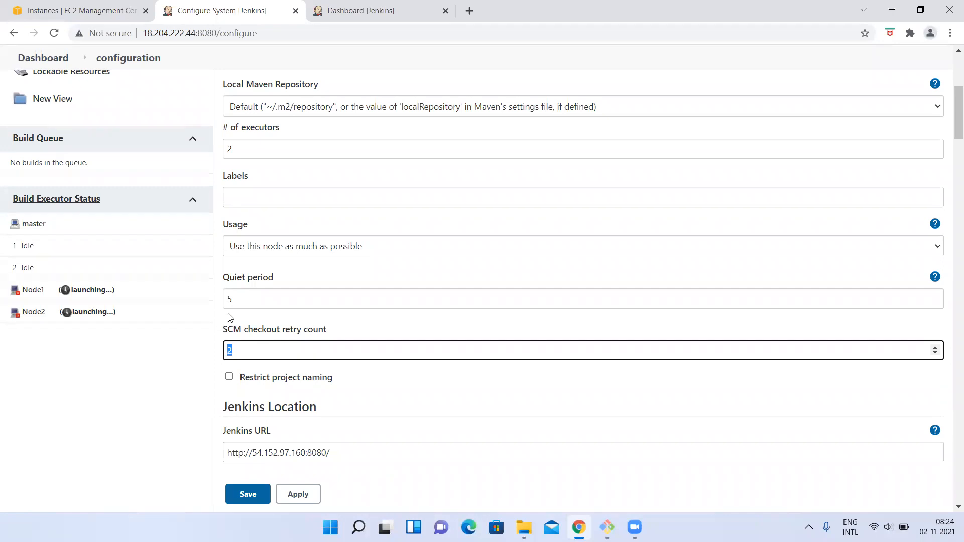
{"action": "key", "text": "shift+Tab"}
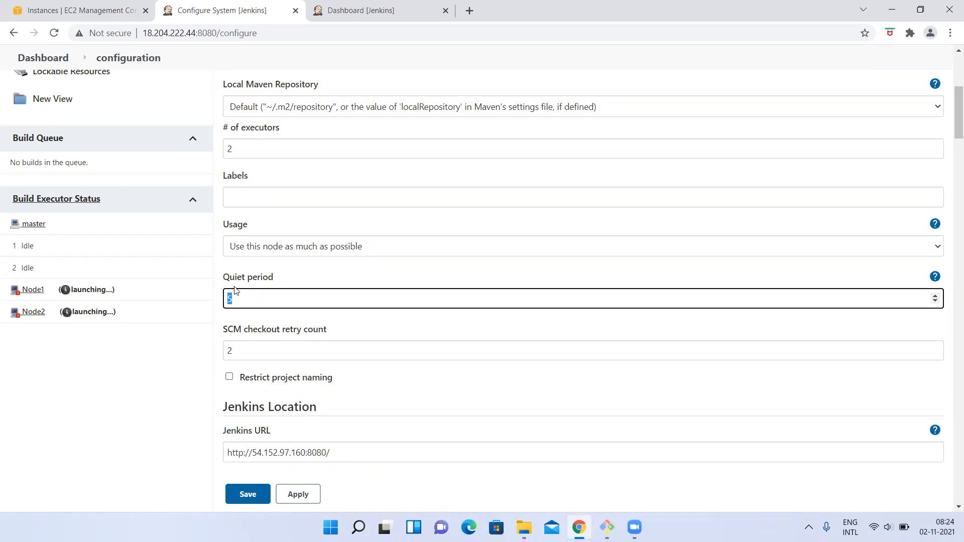
{"action": "left_click", "coordinate": [179, 406]}
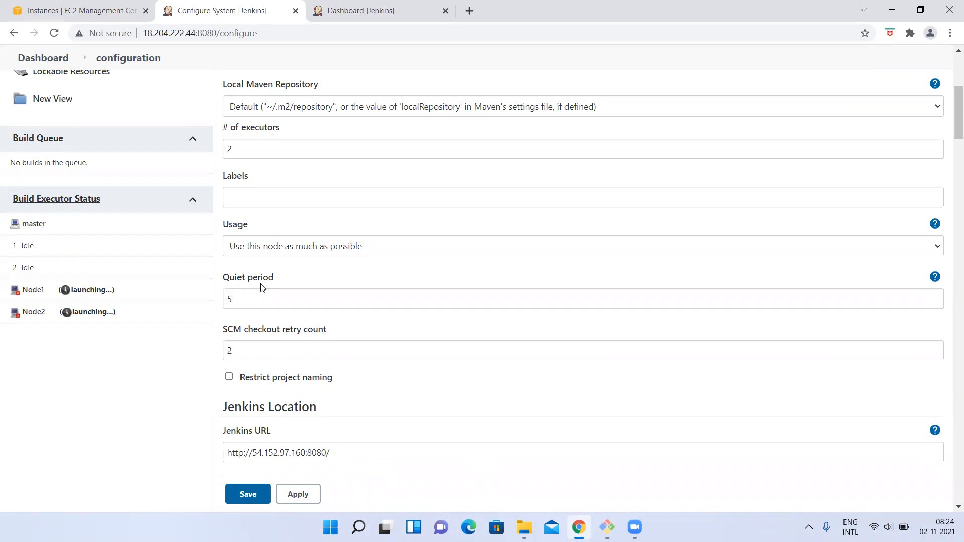
{"action": "double_click", "coordinate": [229, 298]}
{"action": "scroll", "coordinate": [149, 430], "scroll_direction": "down", "scroll_amount": 4}
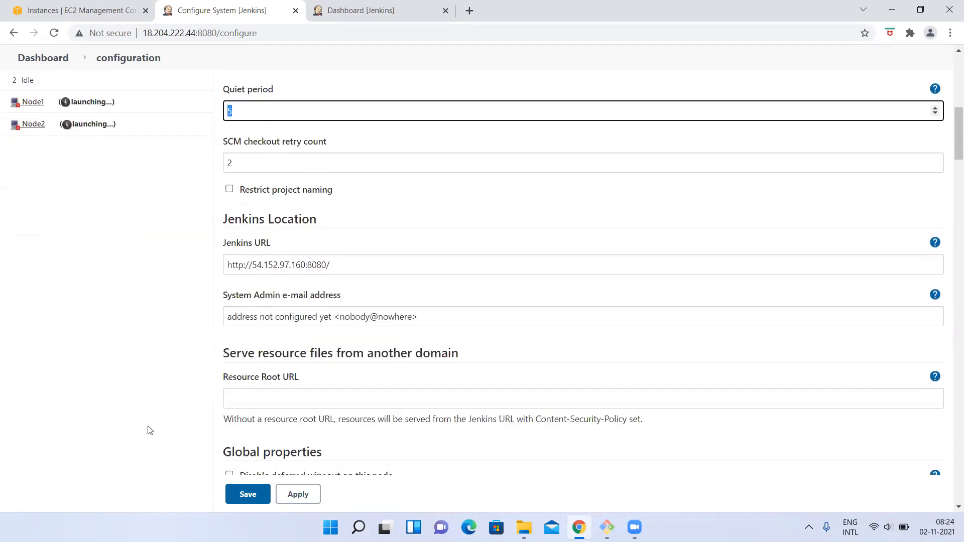
Enable Restrict project naming, inspect the Pattern strategy's name pattern field, and set the strategy back to Default
{"action": "left_click", "coordinate": [233, 189]}
{"action": "key", "text": "shift+Tab"}
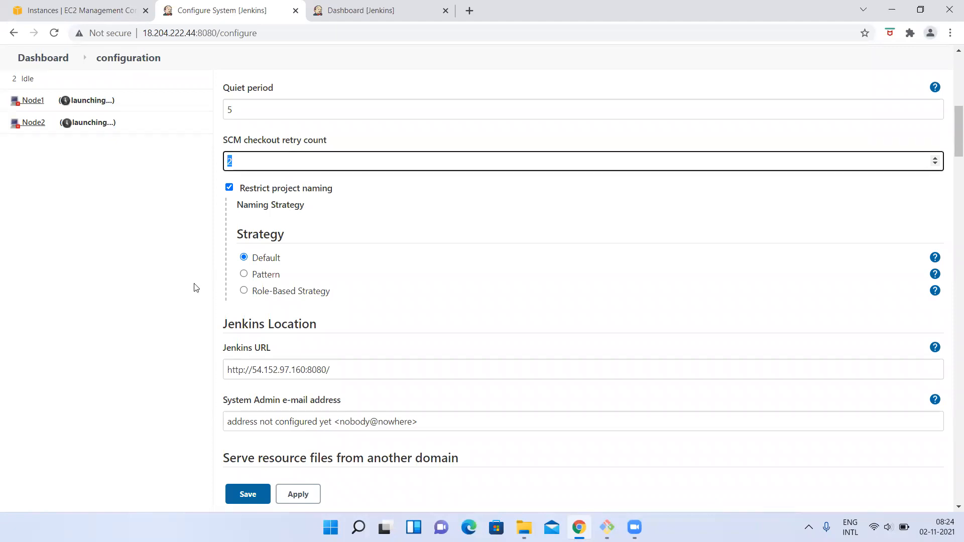
{"action": "left_click", "coordinate": [244, 274]}
{"action": "left_click", "coordinate": [279, 315]}
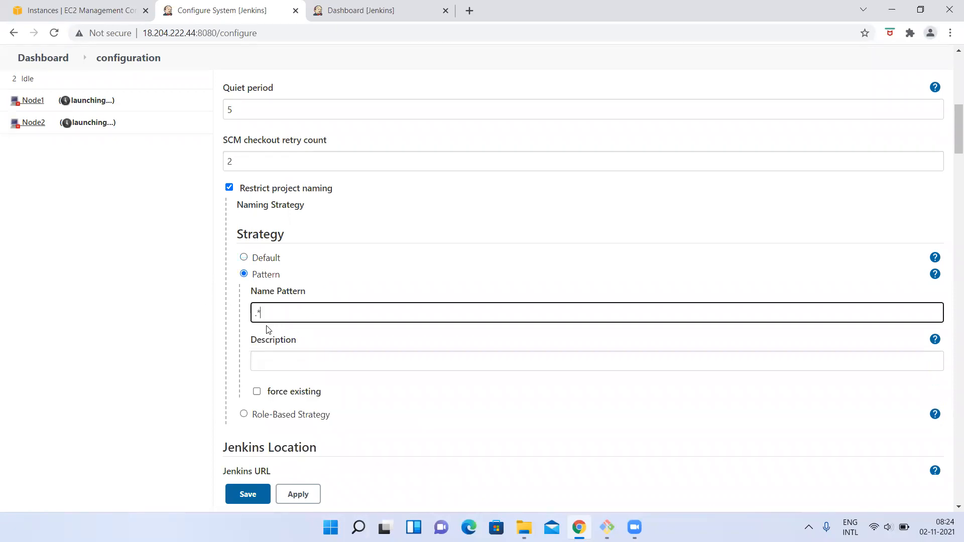
{"action": "left_click_drag", "start_coordinate": [263, 314], "coordinate": [134, 331]}
{"action": "left_click", "coordinate": [244, 258]}
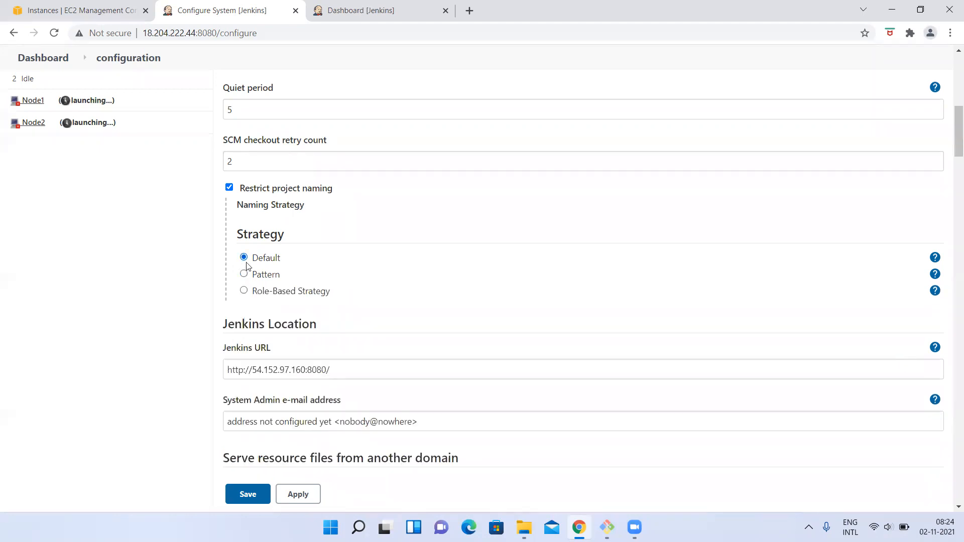
Choose the Role-Based Strategy for project naming, toggle Force existing on and off, and read the strategy's help text
{"action": "left_click", "coordinate": [244, 290]}
{"action": "left_click", "coordinate": [257, 308]}
{"action": "left_click", "coordinate": [257, 308]}
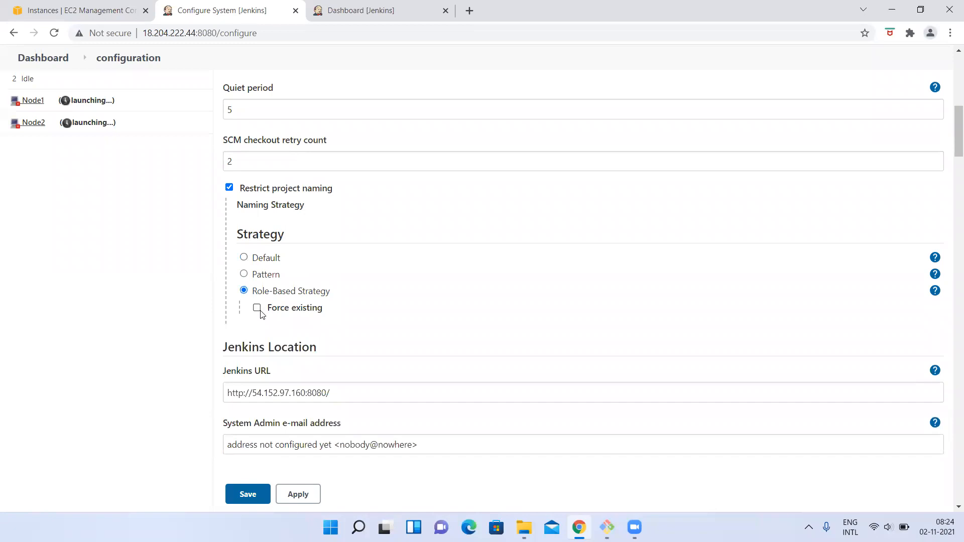
{"action": "left_click", "coordinate": [935, 291]}
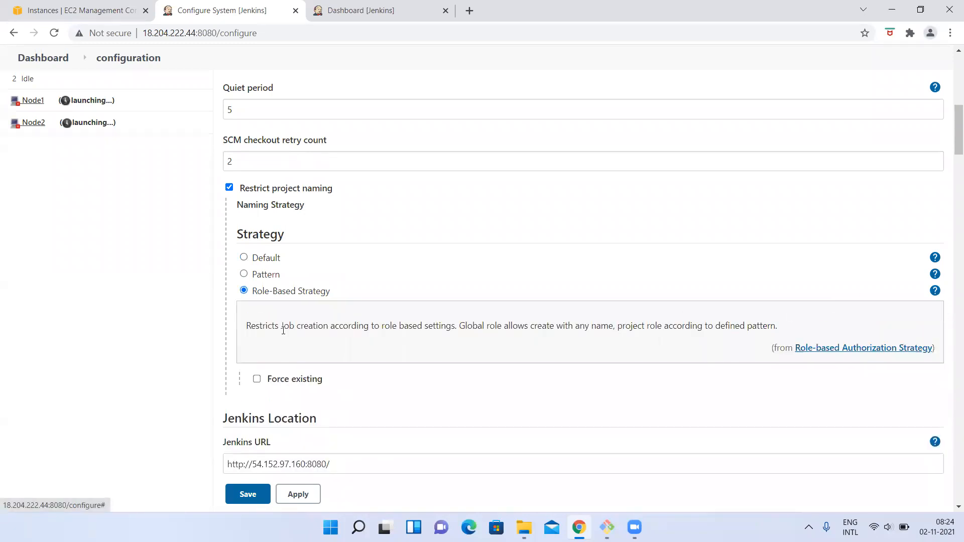
{"action": "right_click", "coordinate": [493, 326]}
{"action": "left_click", "coordinate": [779, 330]}
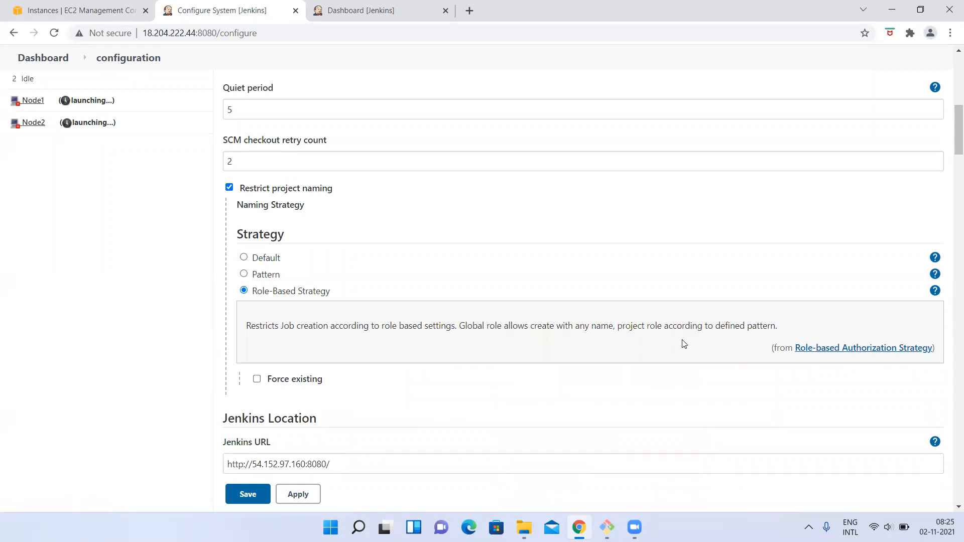
{"action": "left_click", "coordinate": [935, 290]}
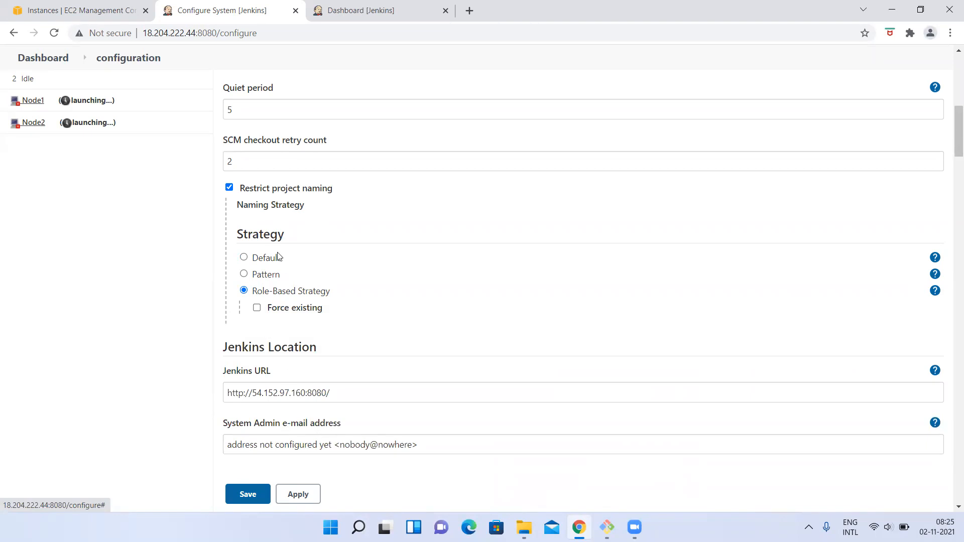
Return the naming strategy to Default and turn off Restrict project naming
{"action": "left_click", "coordinate": [245, 259]}
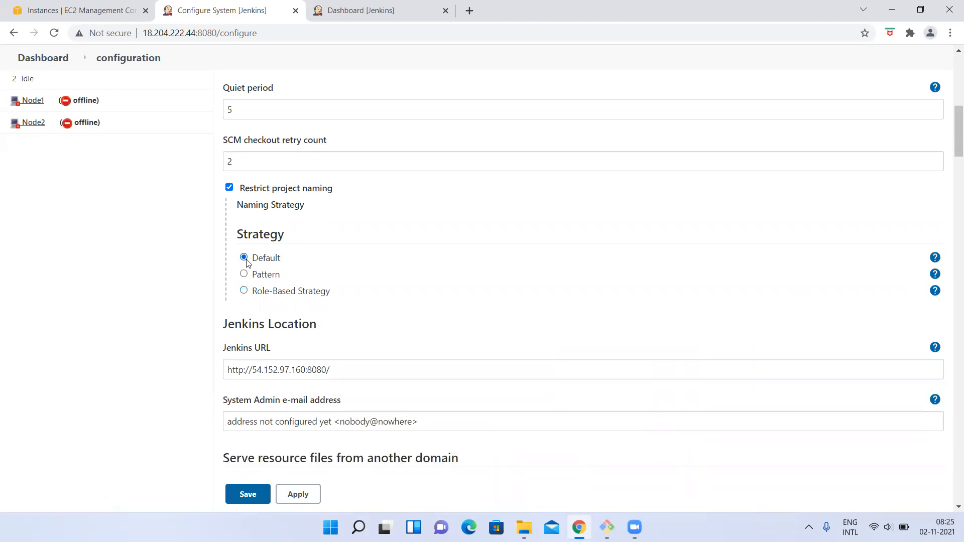
{"action": "left_click", "coordinate": [229, 188]}
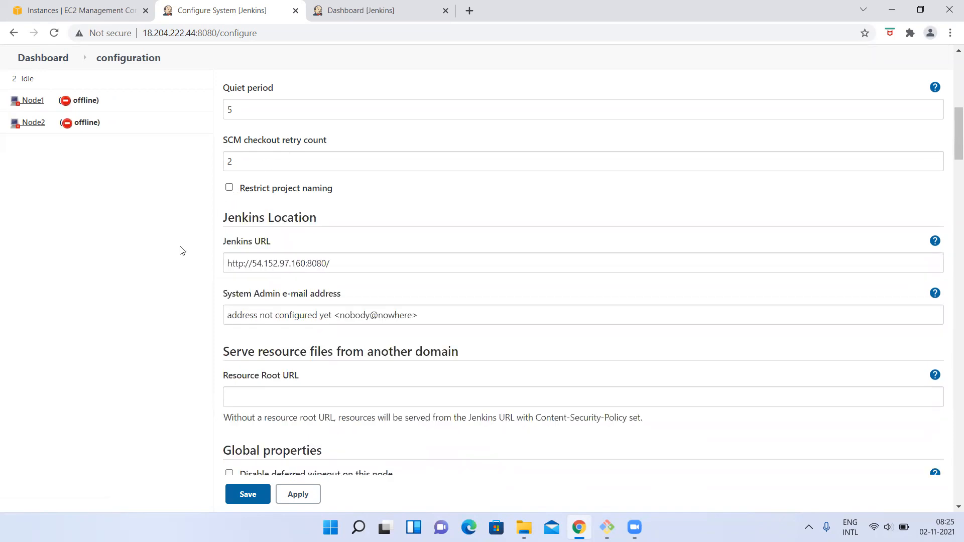
Compare the Jenkins URL with the Master instance's public IPv4 address in the EC2 console, and check the System Admin e-mail address field
{"action": "scroll", "coordinate": [179, 248], "scroll_direction": "down", "scroll_amount": 1}
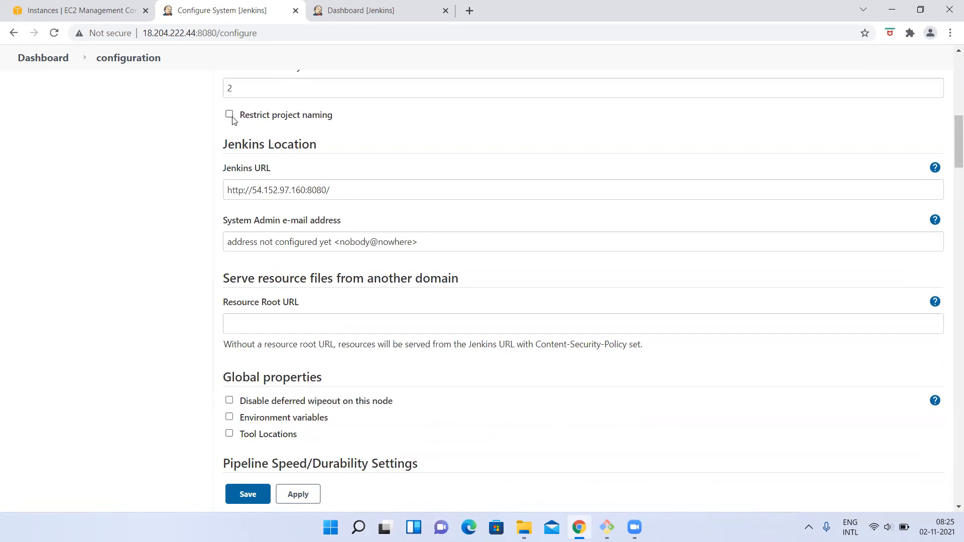
{"action": "left_click", "coordinate": [290, 191]}
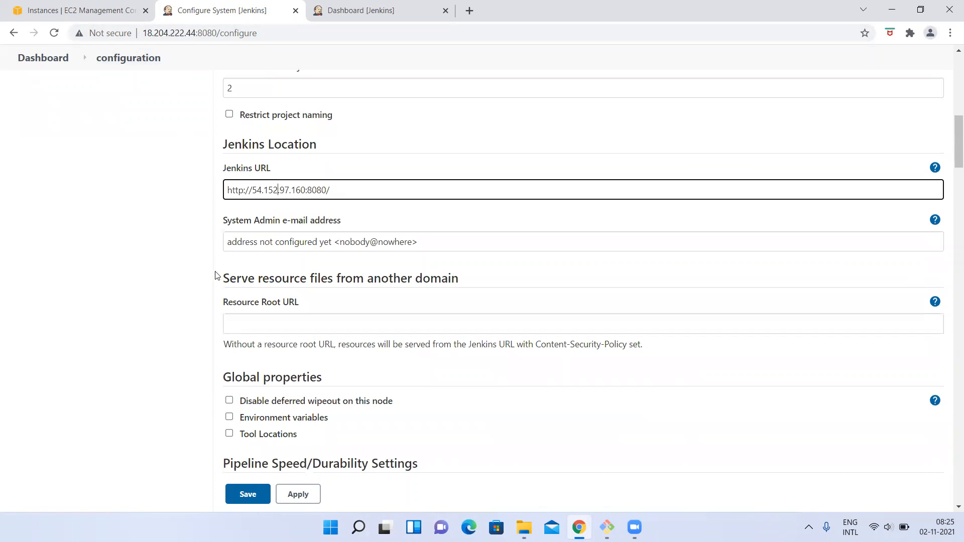
{"action": "left_click", "coordinate": [59, 4]}
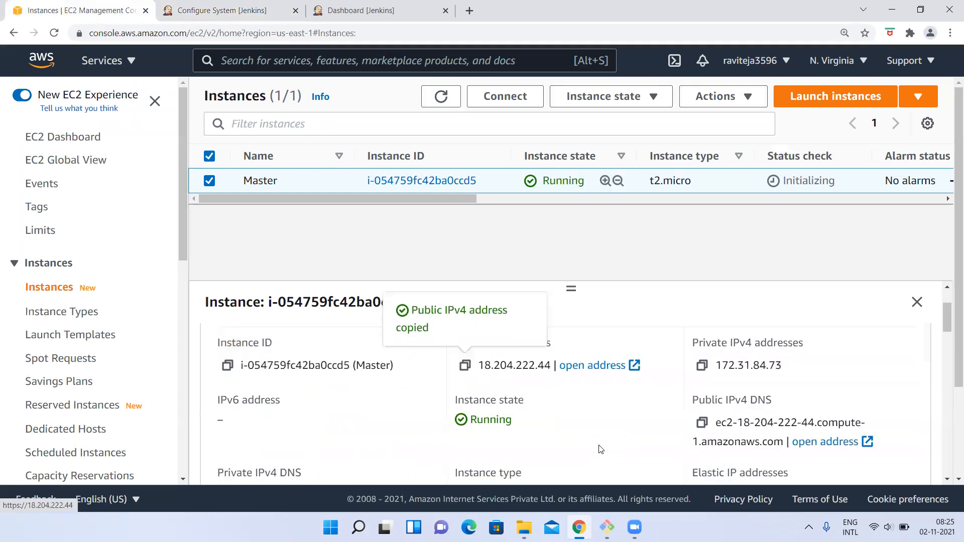
{"action": "left_click", "coordinate": [237, 5]}
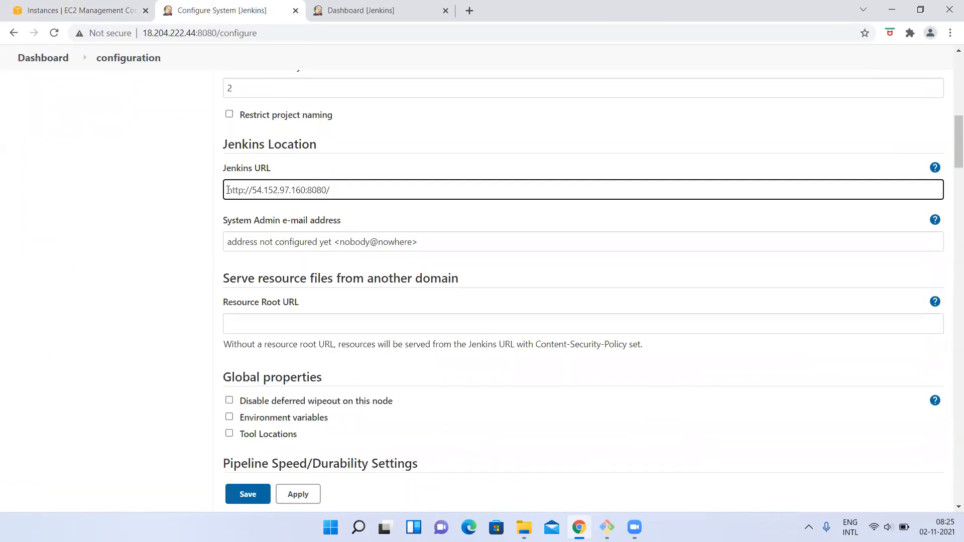
{"action": "left_click_drag", "start_coordinate": [227, 190], "coordinate": [409, 189]}
{"action": "left_click", "coordinate": [347, 189]}
{"action": "left_click_drag", "start_coordinate": [349, 189], "coordinate": [83, 163]}
{"action": "left_click", "coordinate": [35, 227]}
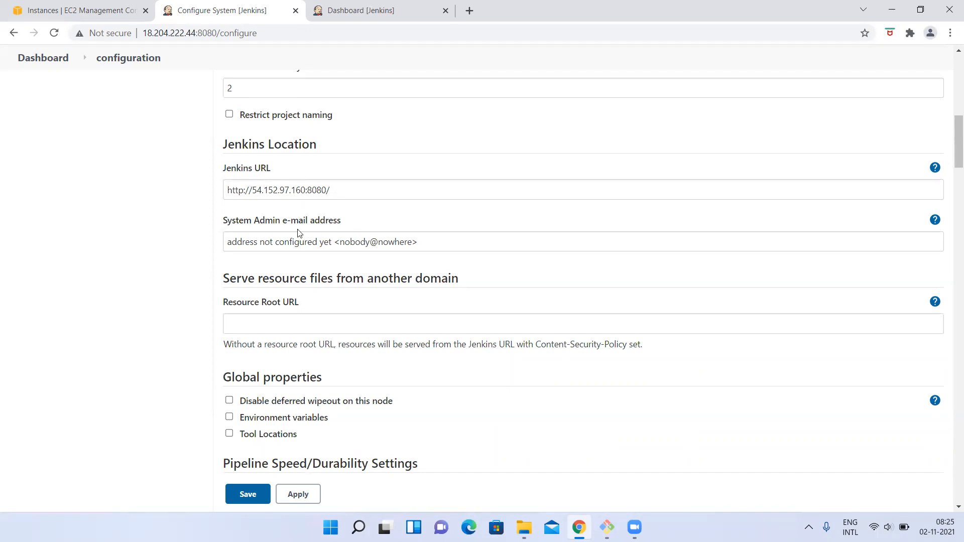
{"action": "scroll", "coordinate": [64, 347], "scroll_direction": "down", "scroll_amount": 1}
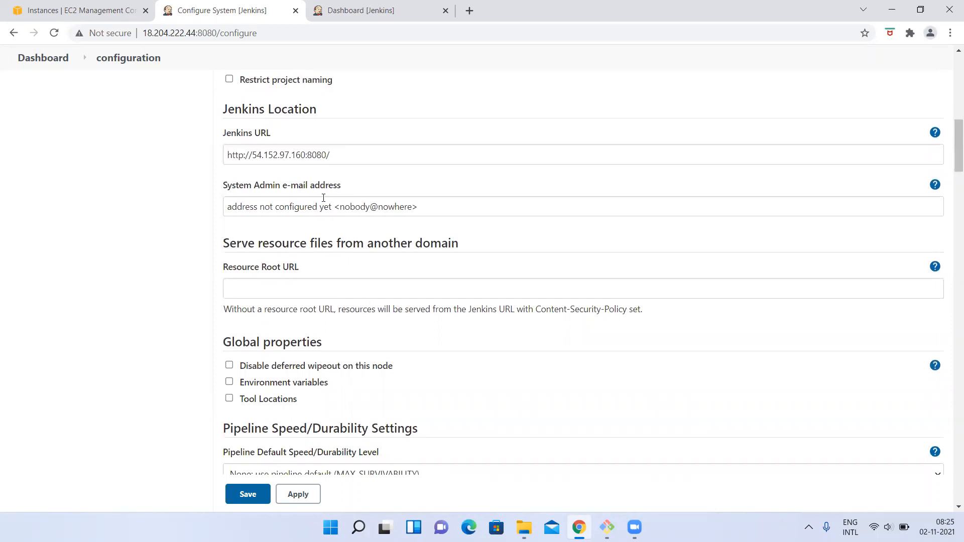
{"action": "left_click", "coordinate": [252, 210]}
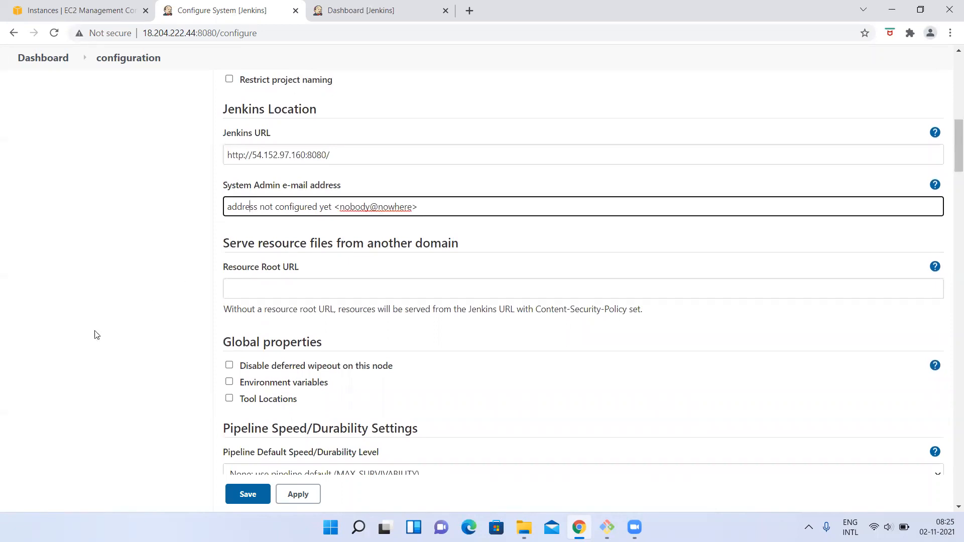
Turn the Environment variables and Tool Locations global properties on and off again
{"action": "scroll", "coordinate": [84, 344], "scroll_direction": "down", "scroll_amount": 3}
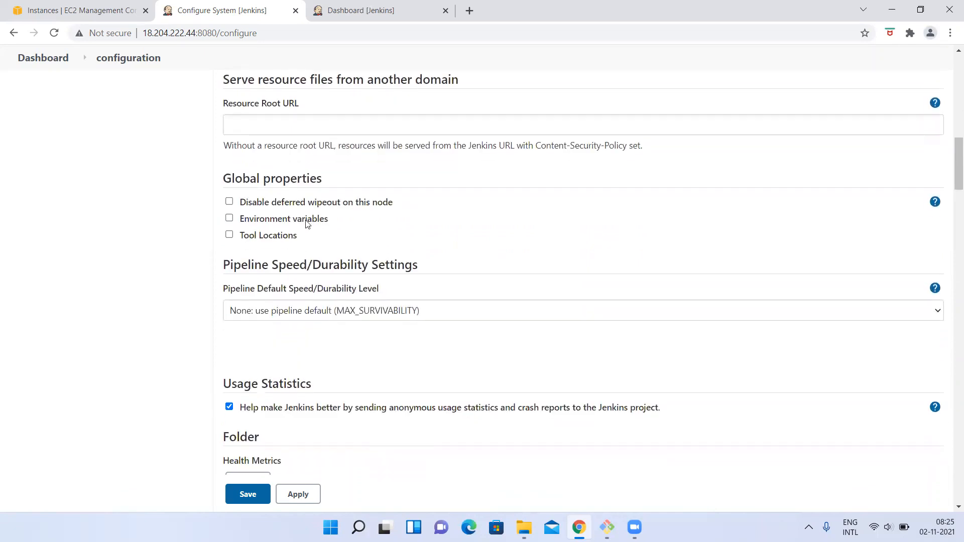
{"action": "left_click", "coordinate": [230, 219]}
{"action": "left_click", "coordinate": [229, 219]}
{"action": "left_click", "coordinate": [229, 235]}
{"action": "left_click", "coordinate": [229, 235]}
Look through the remaining configuration sections, from Timestamper and GitHub to the Git plugin and Extended E-mail Notification settings
{"action": "scroll", "coordinate": [141, 385], "scroll_direction": "down", "scroll_amount": 3}
{"action": "scroll", "coordinate": [141, 385], "scroll_direction": "down", "scroll_amount": 4}
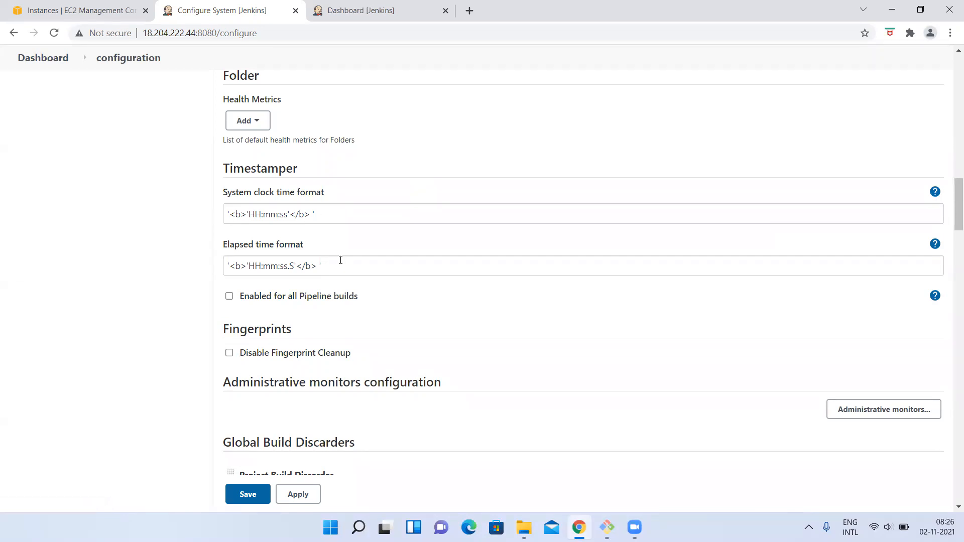
{"action": "scroll", "coordinate": [262, 286], "scroll_direction": "down", "scroll_amount": 2}
{"action": "scroll", "coordinate": [262, 286], "scroll_direction": "down", "scroll_amount": 6}
{"action": "scroll", "coordinate": [263, 281], "scroll_direction": "up", "scroll_amount": 2}
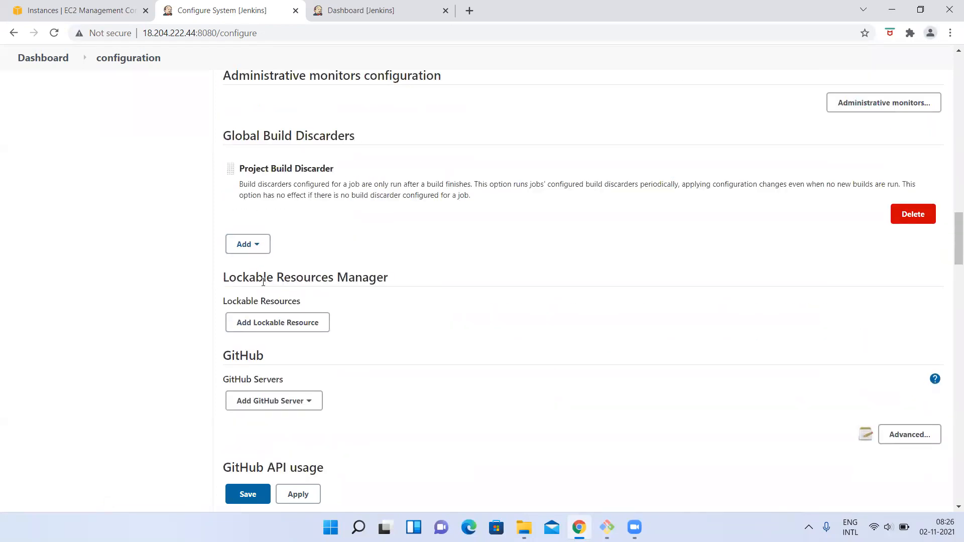
{"action": "scroll", "coordinate": [263, 283], "scroll_direction": "down", "scroll_amount": 2}
{"action": "scroll", "coordinate": [264, 286], "scroll_direction": "down", "scroll_amount": 2}
{"action": "scroll", "coordinate": [262, 287], "scroll_direction": "down", "scroll_amount": 6}
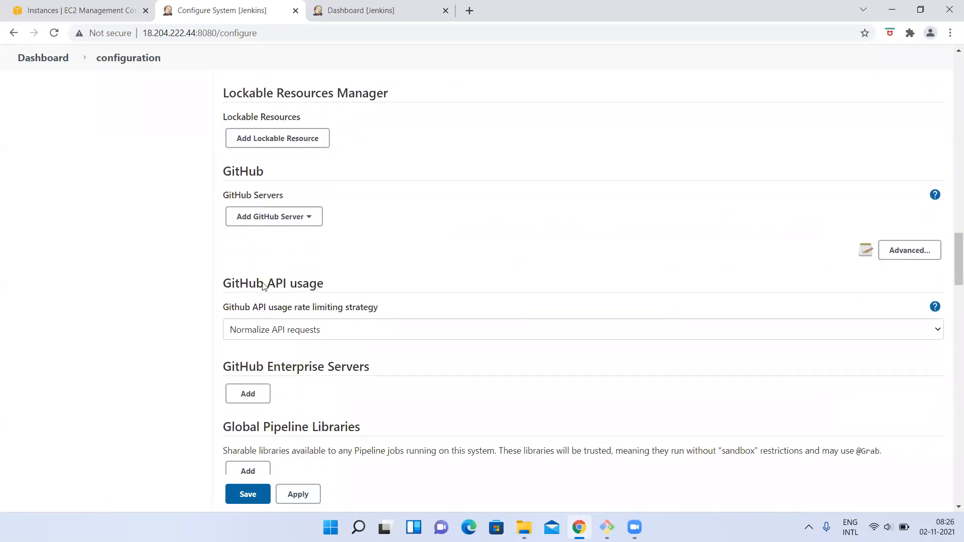
{"action": "scroll", "coordinate": [265, 286], "scroll_direction": "down", "scroll_amount": 3}
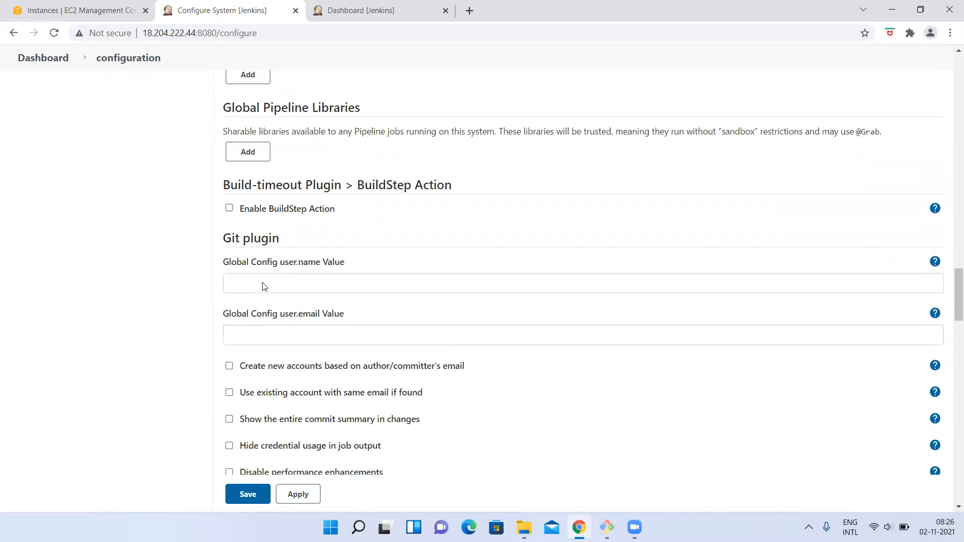
{"action": "scroll", "coordinate": [263, 286], "scroll_direction": "down", "scroll_amount": 7}
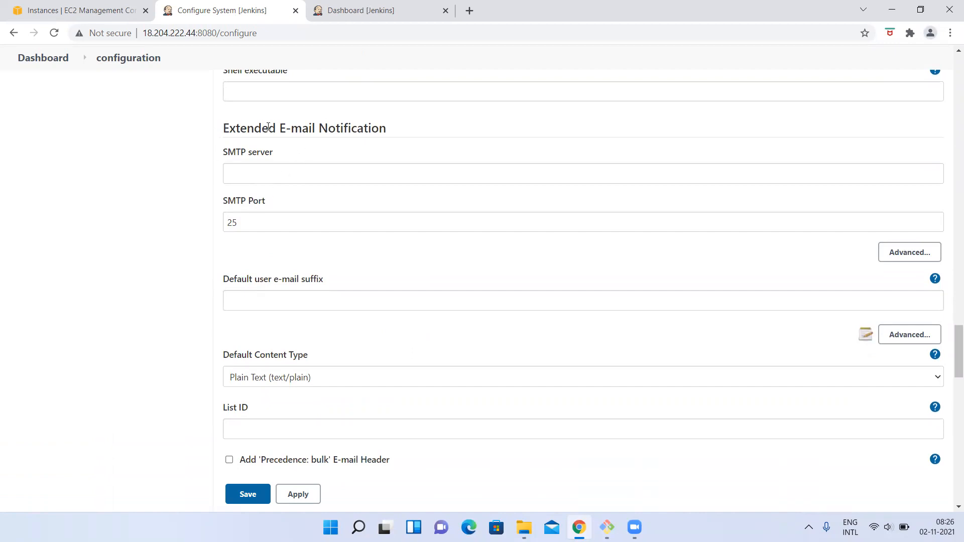
{"action": "scroll", "coordinate": [278, 169], "scroll_direction": "down", "scroll_amount": 8}
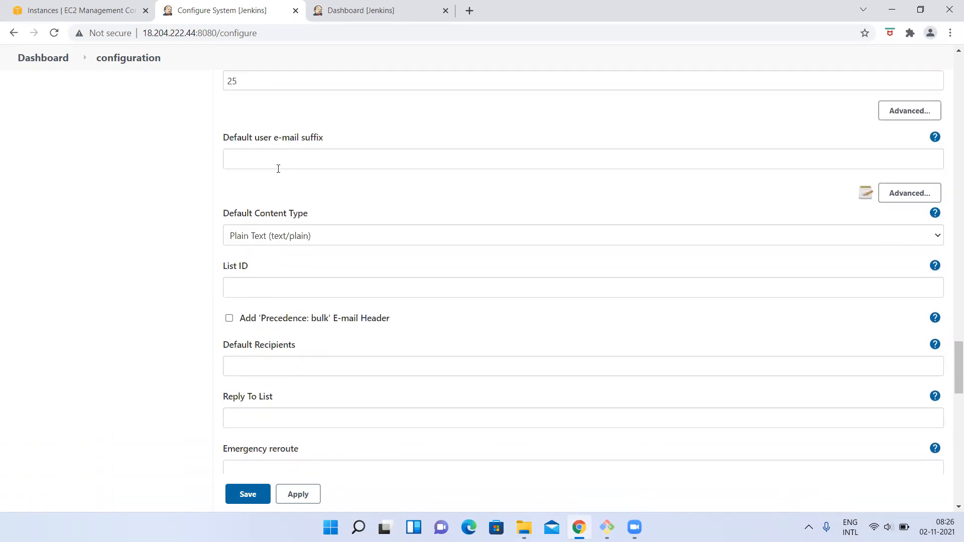
{"action": "scroll", "coordinate": [278, 172], "scroll_direction": "down", "scroll_amount": 9}
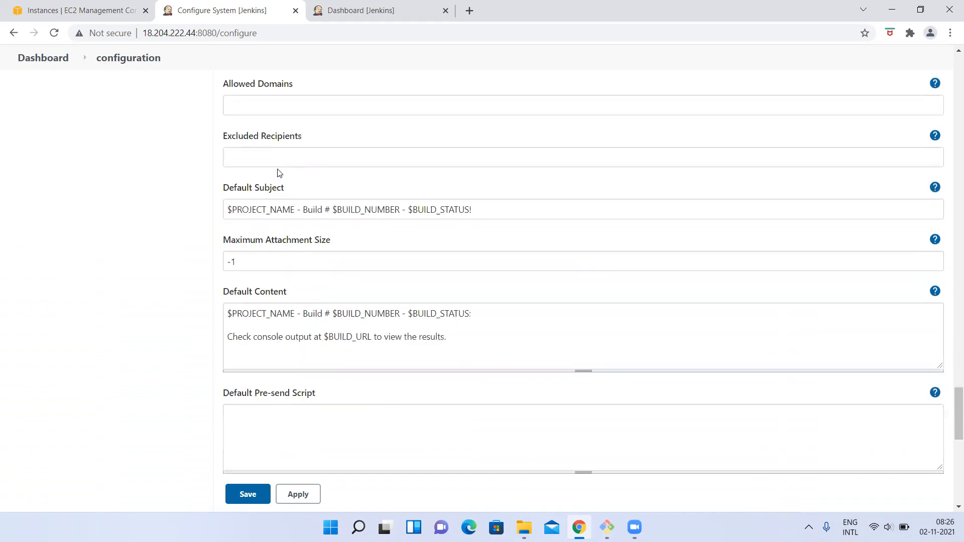
{"action": "scroll", "coordinate": [278, 173], "scroll_direction": "up", "scroll_amount": 17}
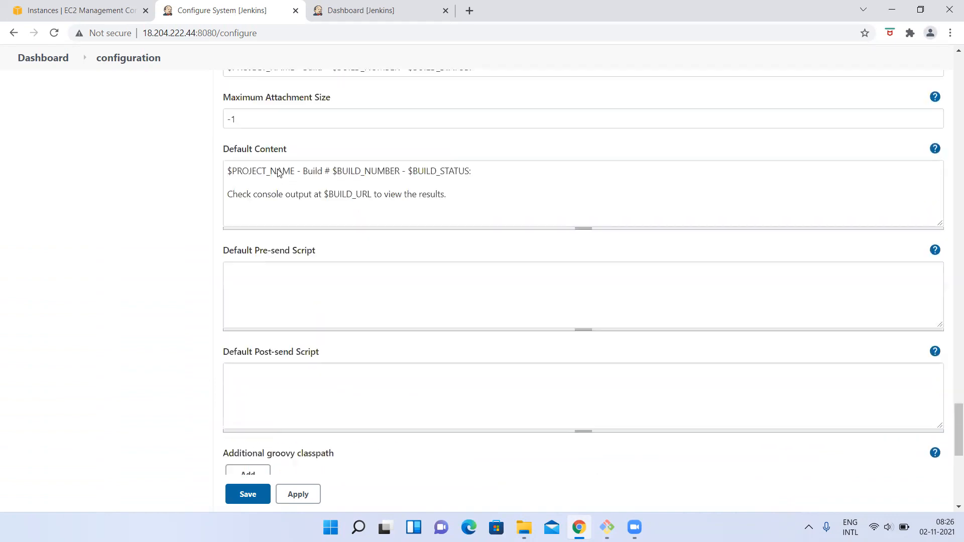
{"action": "scroll", "coordinate": [278, 172], "scroll_direction": "up", "scroll_amount": 4}
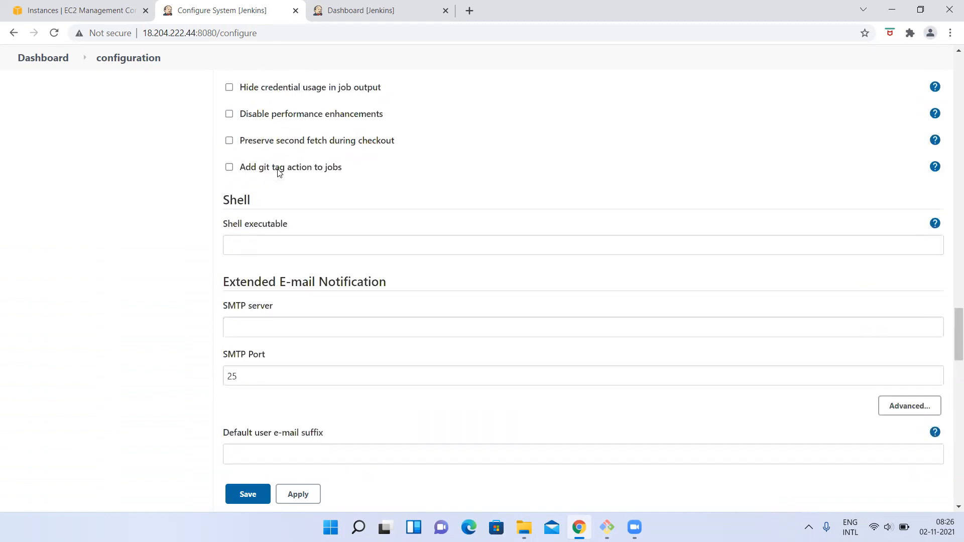
Examine the Extended E-mail Notification section, including its SMTP server, SMTP port and default user e-mail suffix fields
{"action": "left_click_drag", "start_coordinate": [225, 323], "coordinate": [393, 327]}
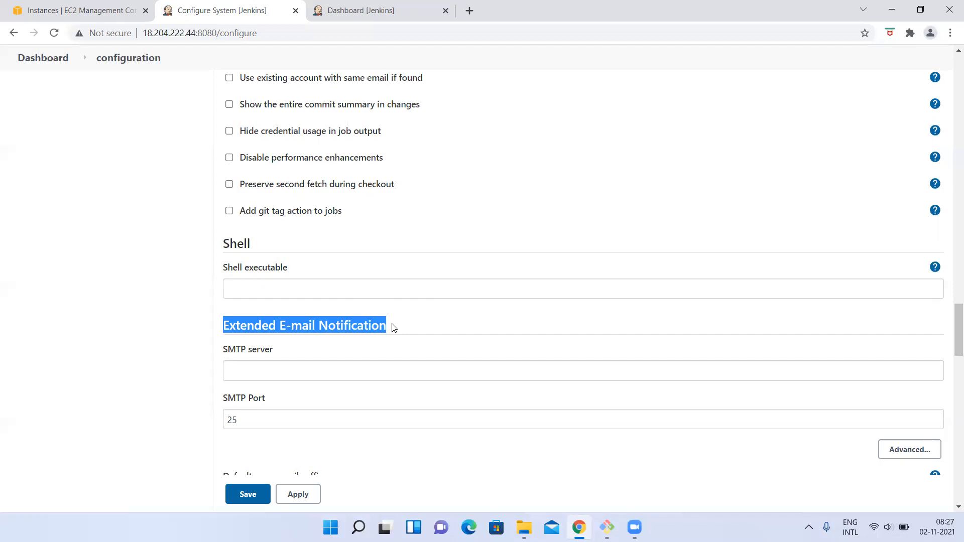
{"action": "left_click", "coordinate": [113, 280]}
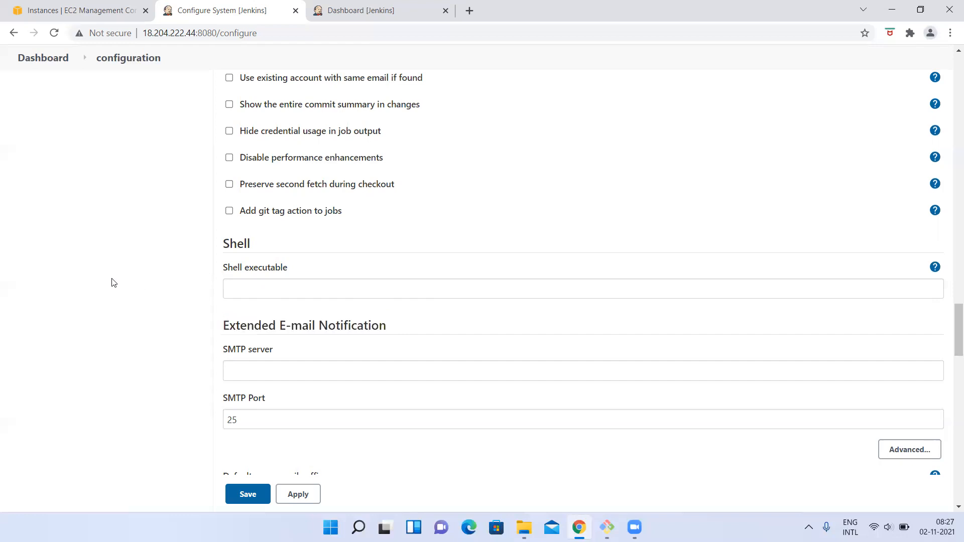
{"action": "left_click_drag", "start_coordinate": [246, 327], "coordinate": [448, 330]}
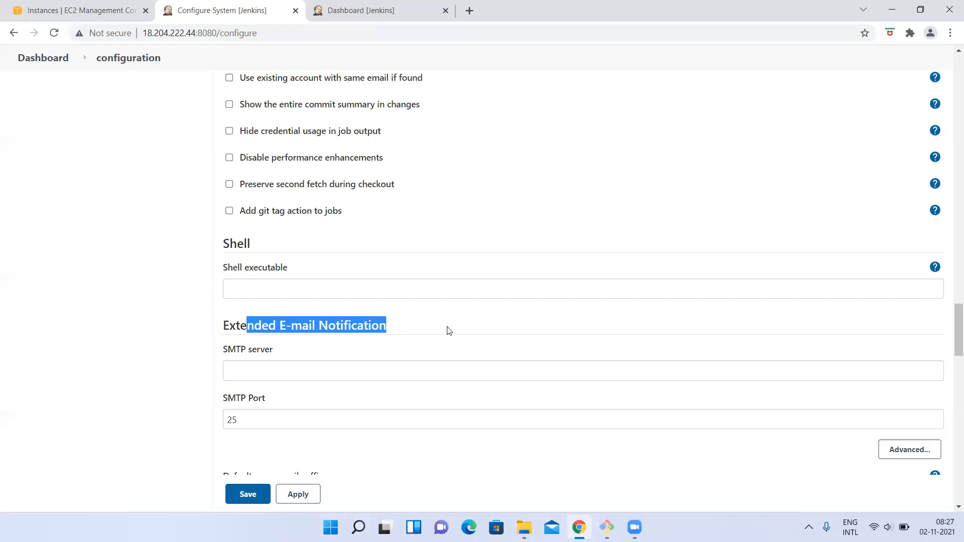
{"action": "left_click_drag", "start_coordinate": [225, 325], "coordinate": [447, 327]}
{"action": "scroll", "coordinate": [310, 390], "scroll_direction": "down", "scroll_amount": 6}
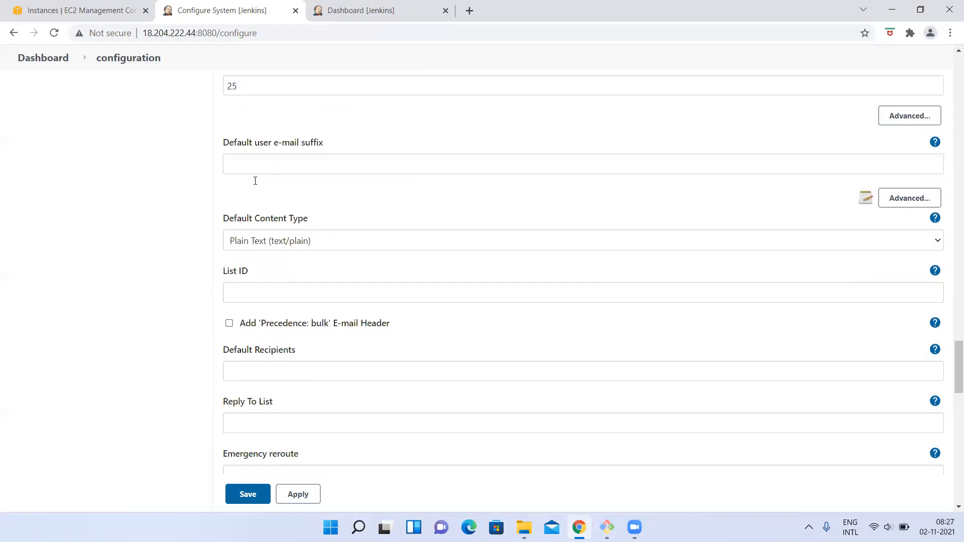
{"action": "scroll", "coordinate": [261, 185], "scroll_direction": "up", "scroll_amount": 1}
{"action": "left_click", "coordinate": [252, 100]}
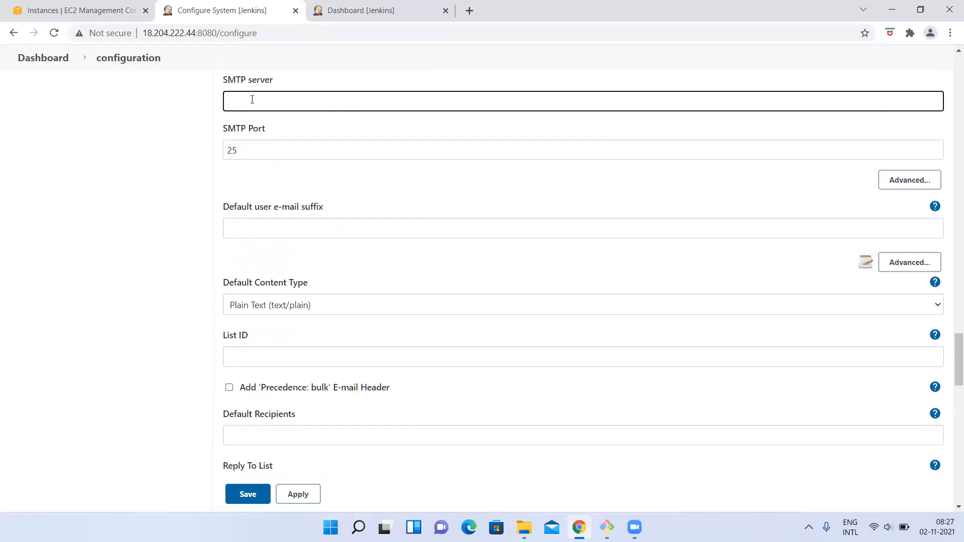
{"action": "left_click", "coordinate": [263, 151]}
{"action": "scroll", "coordinate": [267, 237], "scroll_direction": "down", "scroll_amount": 2}
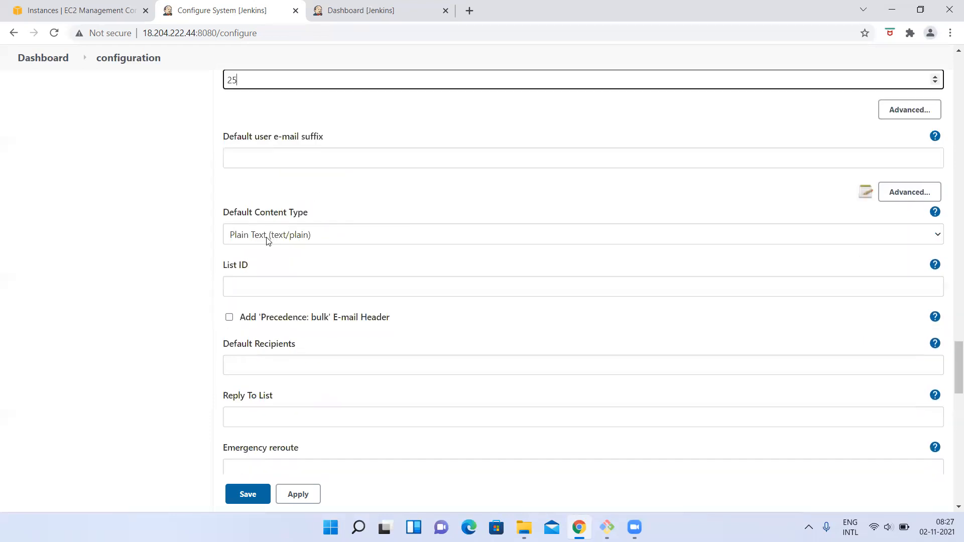
{"action": "left_click", "coordinate": [243, 164]}
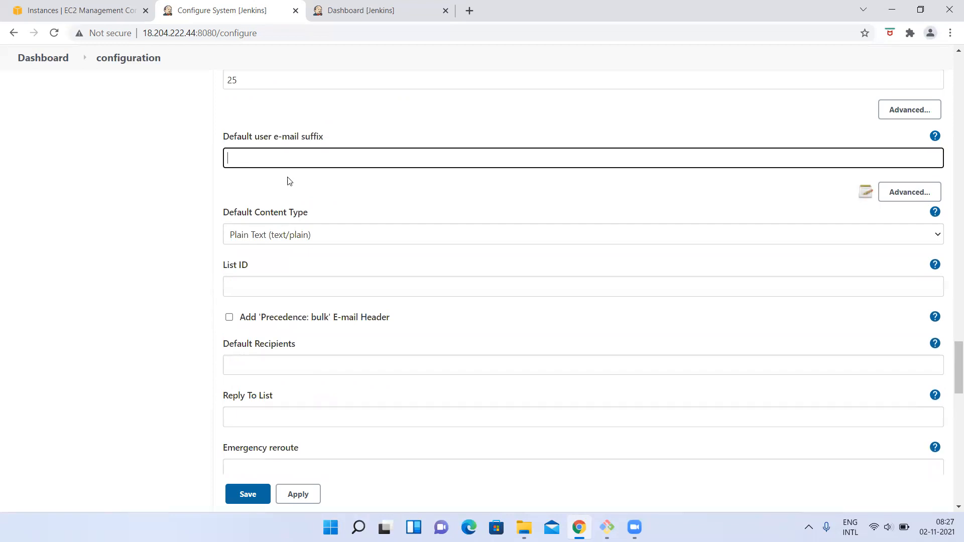
Examine the Extended E-mail Notification fields from Default Content Type and List ID through the recipient and domain fields to Default Subject
{"action": "left_click", "coordinate": [244, 237]}
{"action": "left_click", "coordinate": [124, 320]}
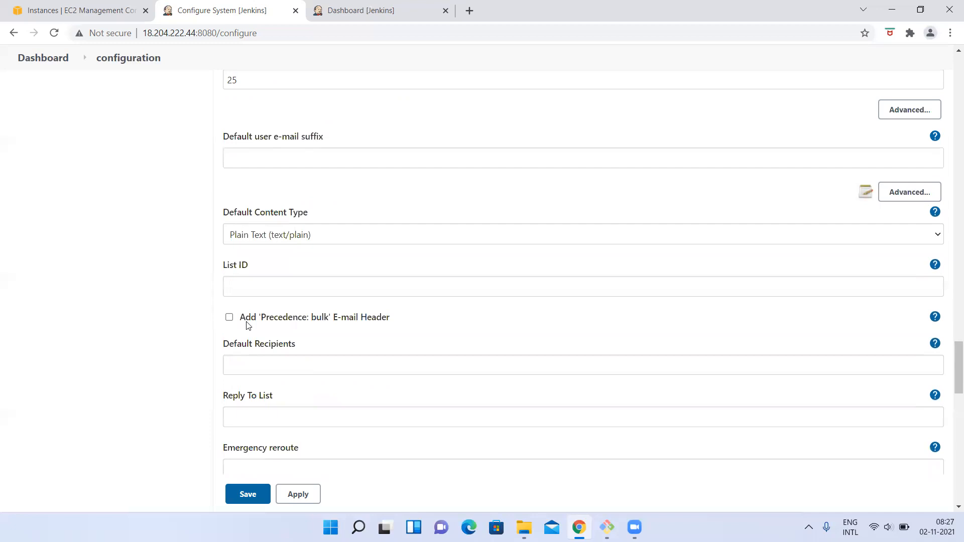
{"action": "scroll", "coordinate": [245, 355], "scroll_direction": "down", "scroll_amount": 2}
{"action": "left_click", "coordinate": [244, 287]}
{"action": "left_click", "coordinate": [266, 336]}
{"action": "scroll", "coordinate": [266, 336], "scroll_direction": "down", "scroll_amount": 2}
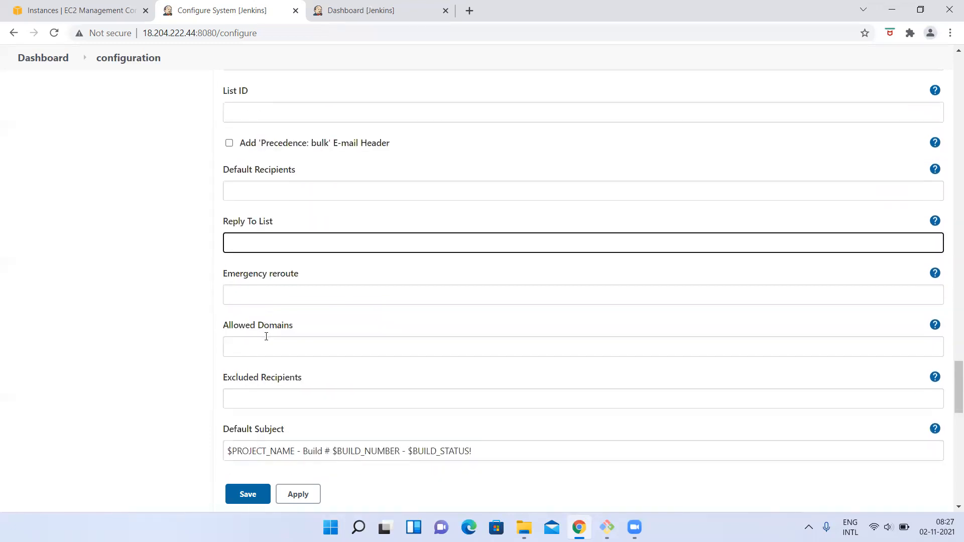
{"action": "scroll", "coordinate": [266, 334], "scroll_direction": "down", "scroll_amount": 1}
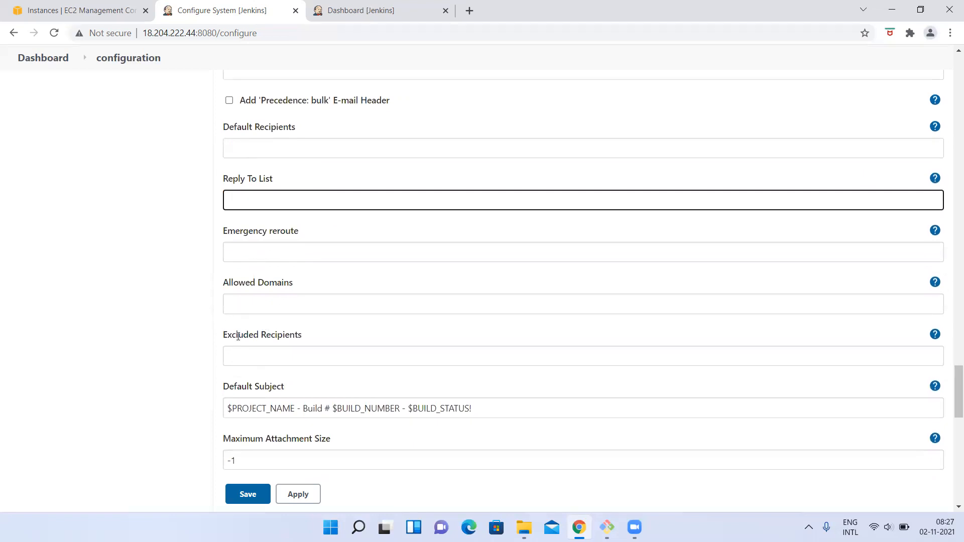
{"action": "scroll", "coordinate": [263, 384], "scroll_direction": "down", "scroll_amount": 2}
{"action": "scroll", "coordinate": [452, 326], "scroll_direction": "down", "scroll_amount": 2}
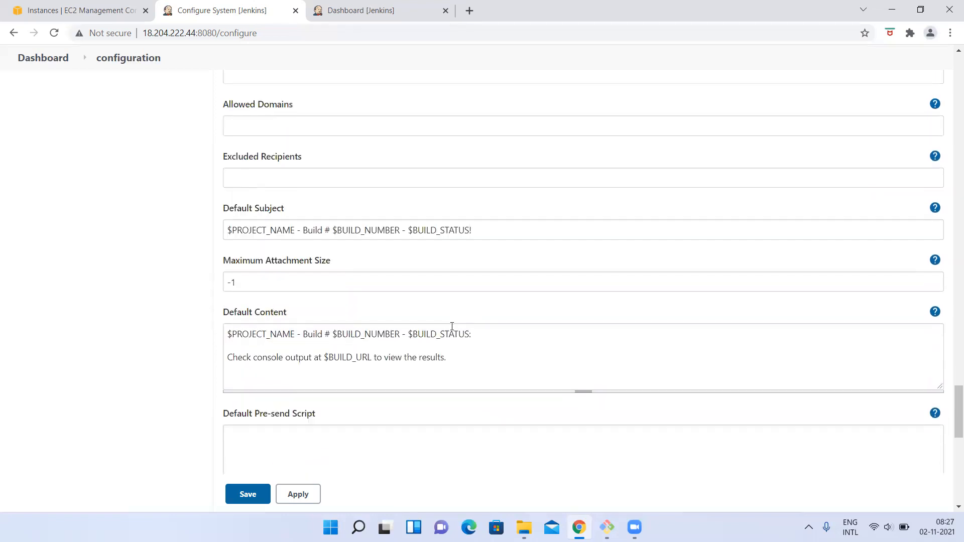
Examine the Maximum Attachment Size, Default Content, pre-send and post-send script and groovy classpath settings of the extended e-mail section
{"action": "left_click", "coordinate": [245, 277]}
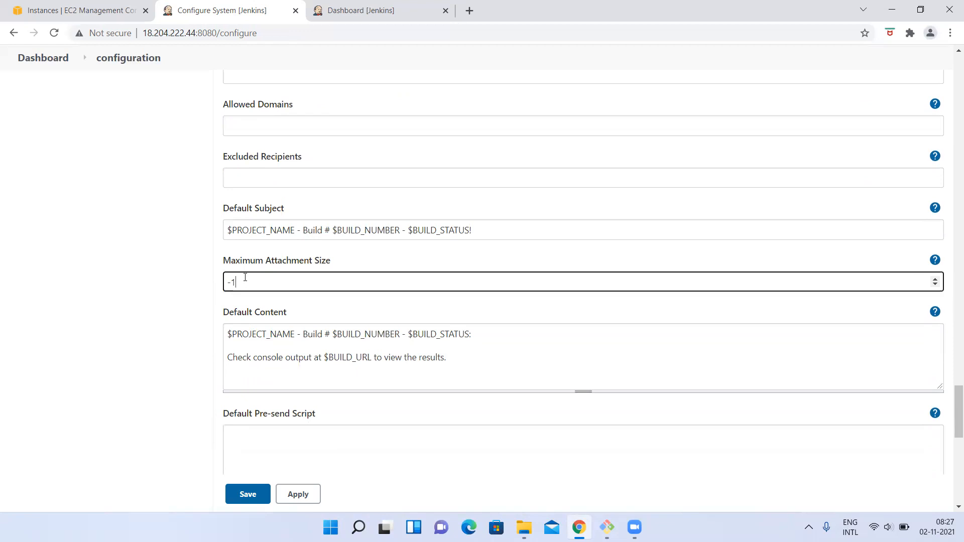
{"action": "left_click", "coordinate": [276, 350]}
{"action": "scroll", "coordinate": [277, 350], "scroll_direction": "down", "scroll_amount": 5}
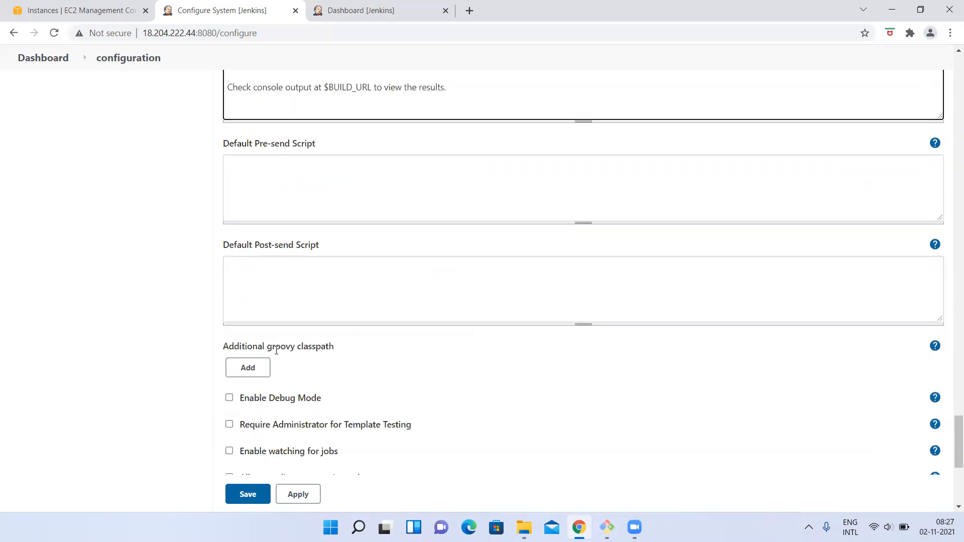
{"action": "left_click", "coordinate": [253, 177]}
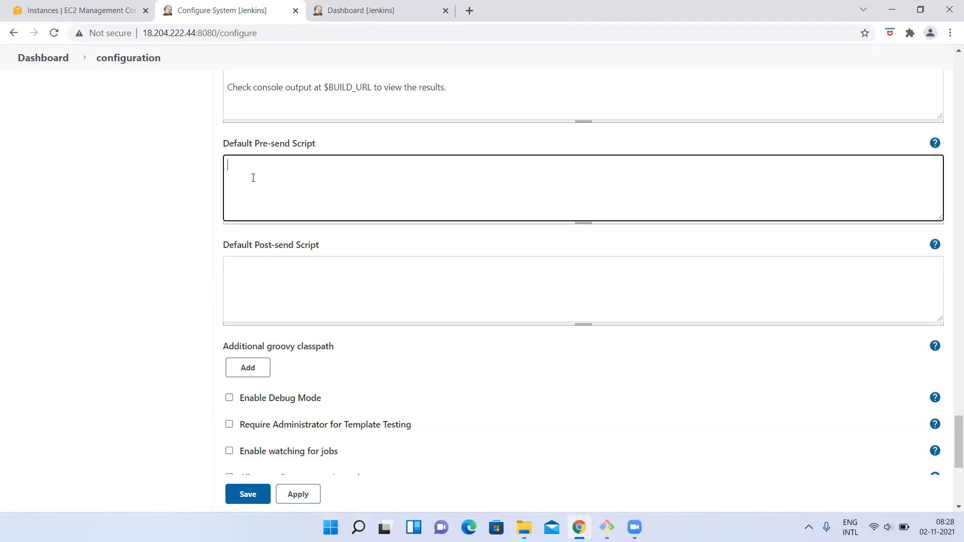
{"action": "left_click", "coordinate": [282, 314]}
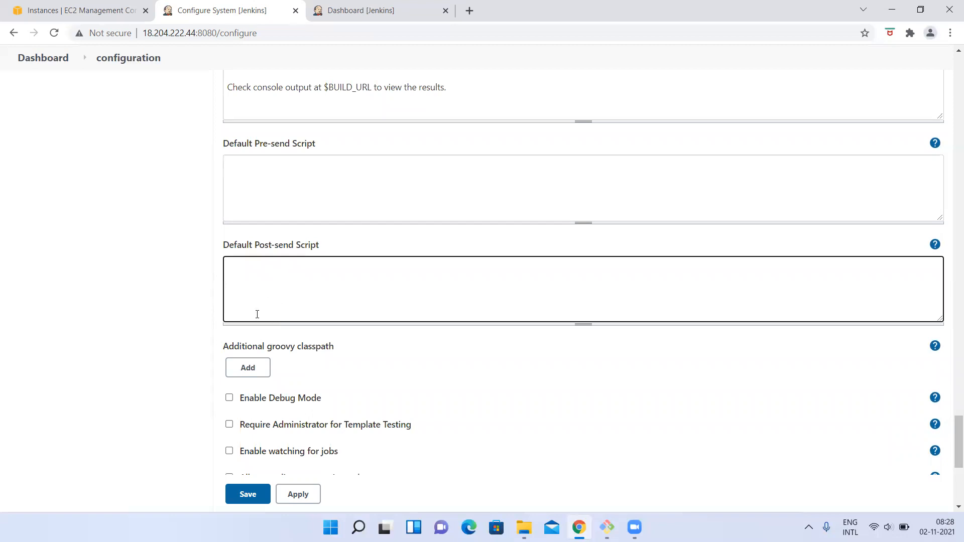
{"action": "scroll", "coordinate": [233, 294], "scroll_direction": "down", "scroll_amount": 3}
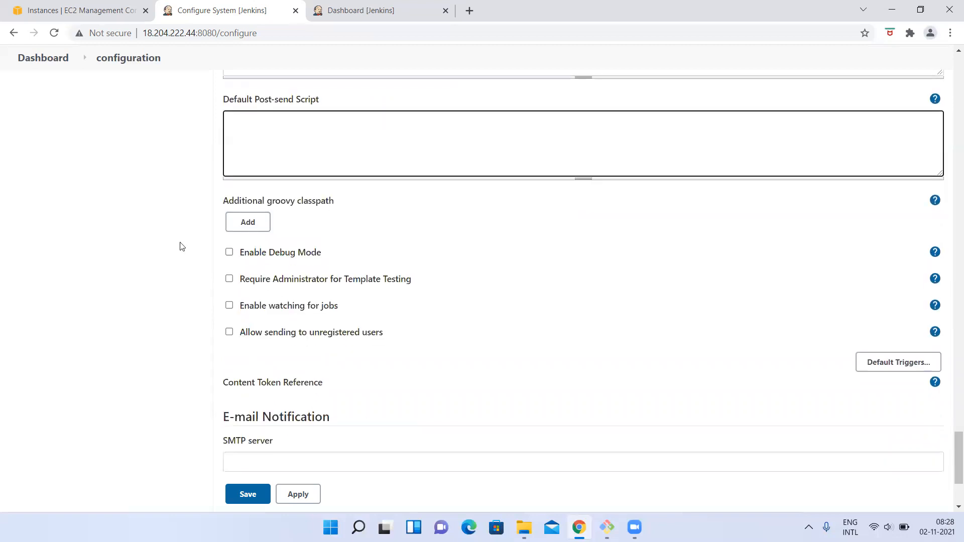
{"action": "left_click", "coordinate": [304, 211]}
{"action": "scroll", "coordinate": [309, 278], "scroll_direction": "down", "scroll_amount": 3}
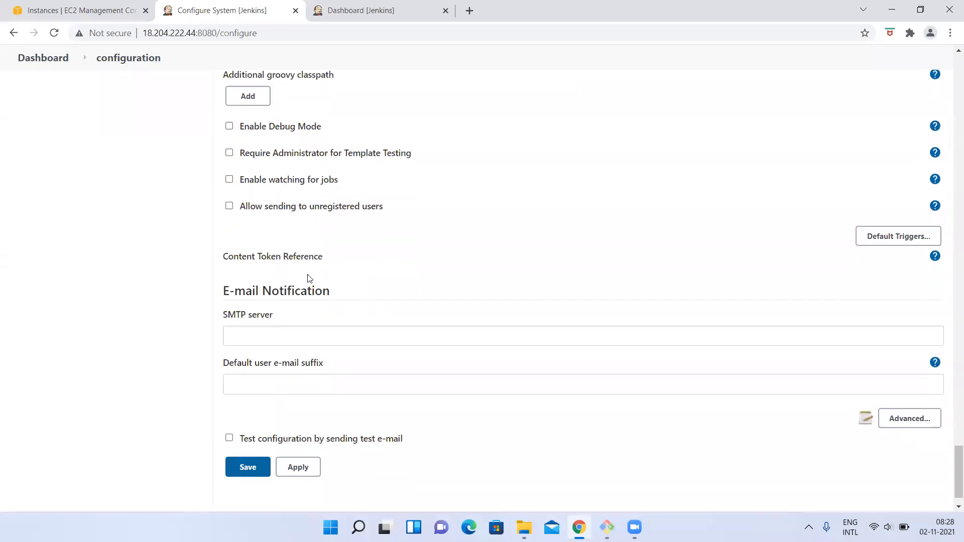
Compare the Extended E-mail Notification section with the plain E-mail Notification section at the end of the configuration
{"action": "scroll", "coordinate": [246, 345], "scroll_direction": "up", "scroll_amount": 7}
{"action": "scroll", "coordinate": [246, 344], "scroll_direction": "up", "scroll_amount": 15}
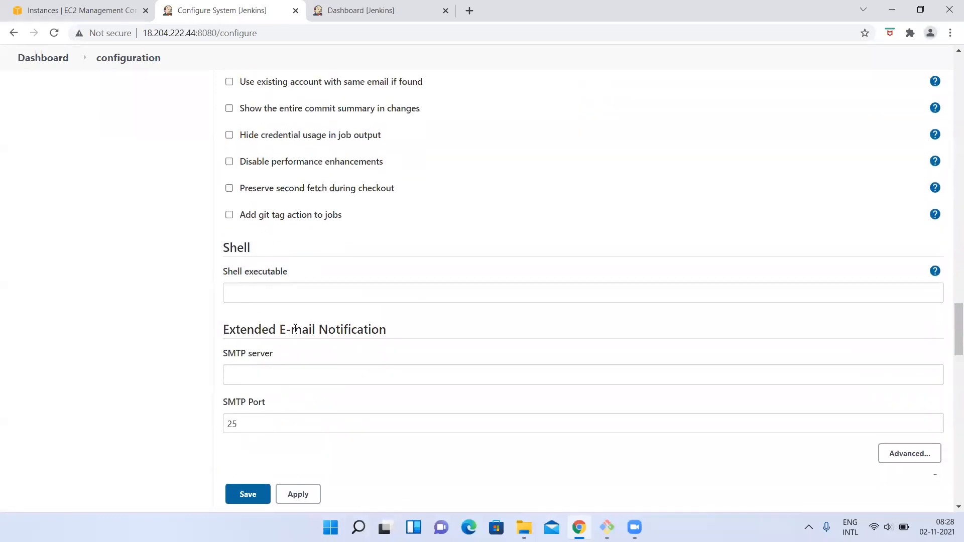
{"action": "left_click_drag", "start_coordinate": [222, 328], "coordinate": [395, 340]}
{"action": "scroll", "coordinate": [395, 340], "scroll_direction": "down", "scroll_amount": 15}
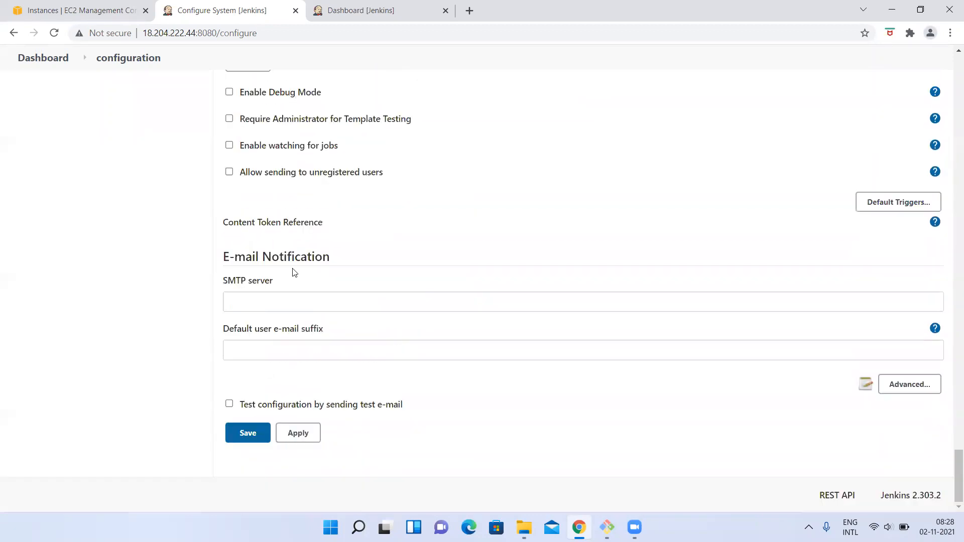
{"action": "left_click_drag", "start_coordinate": [224, 257], "coordinate": [409, 246]}
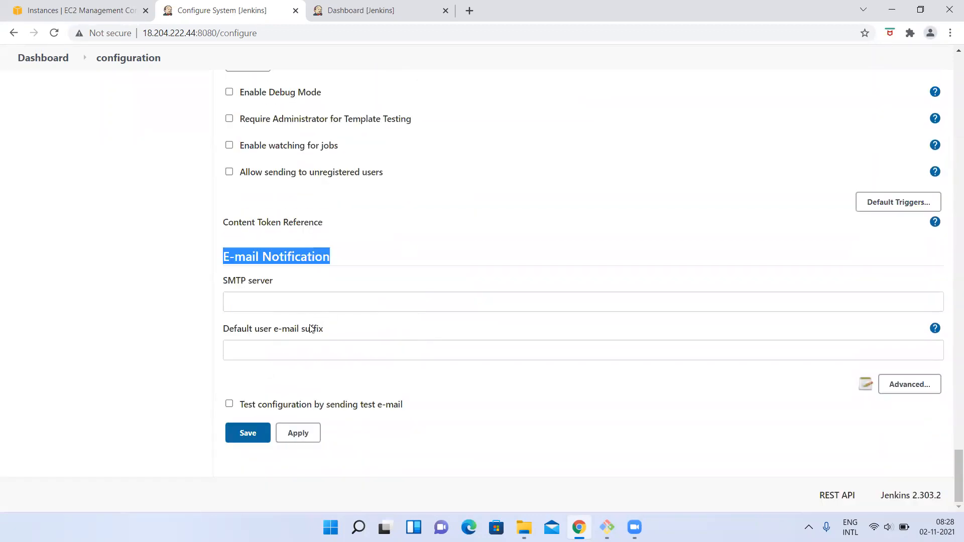
{"action": "scroll", "coordinate": [277, 254], "scroll_direction": "up", "scroll_amount": 5}
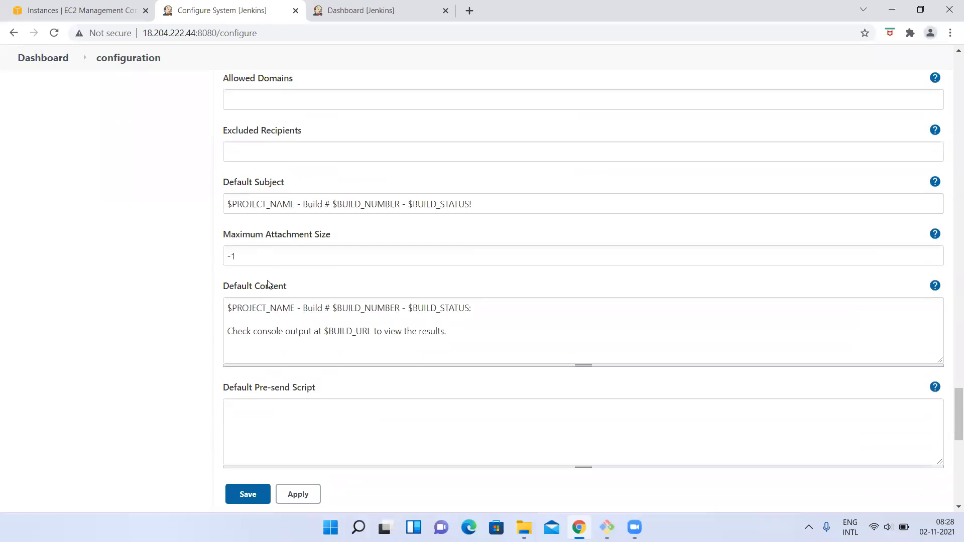
{"action": "scroll", "coordinate": [273, 248], "scroll_direction": "down", "scroll_amount": 5}
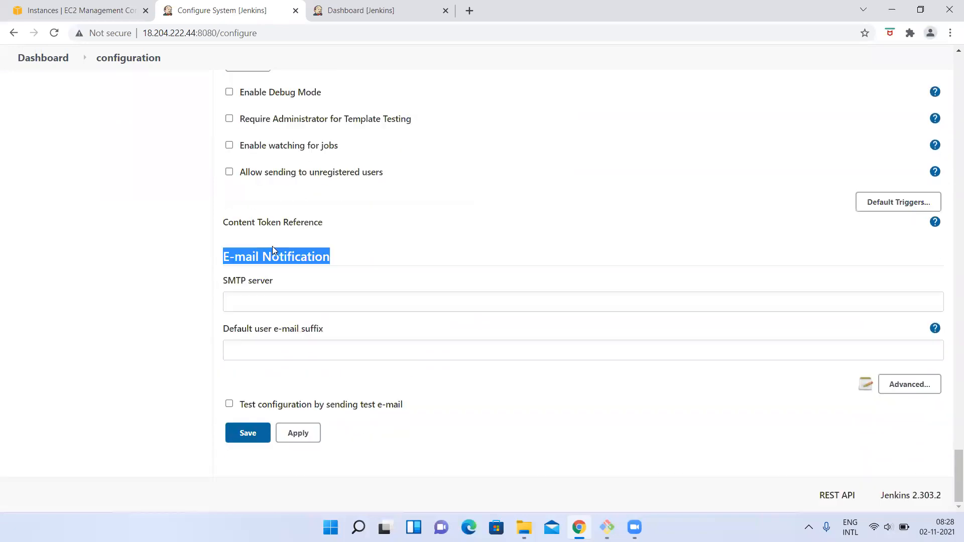
Apply and save the system configuration, and check the build queue and executor status on the dashboard
{"action": "left_click", "coordinate": [305, 437]}
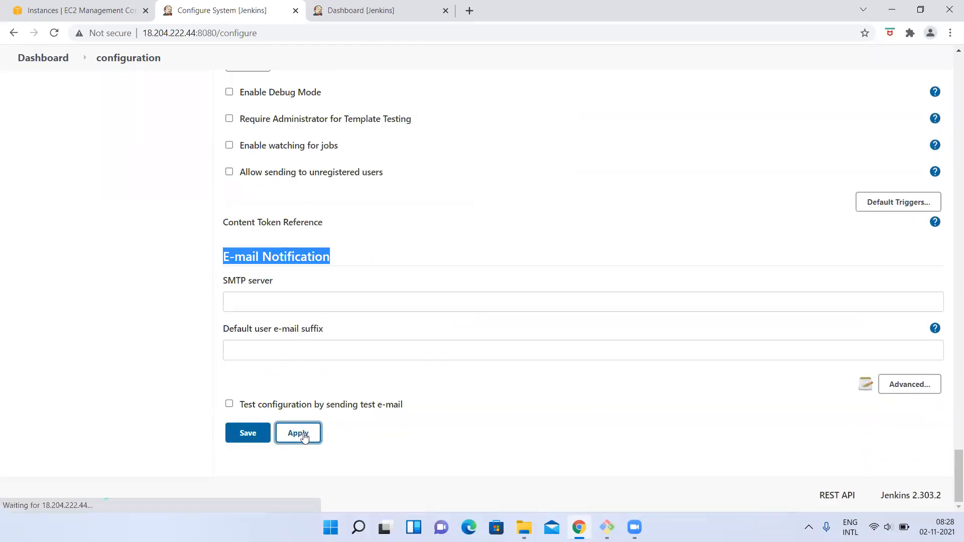
{"action": "left_click", "coordinate": [254, 434]}
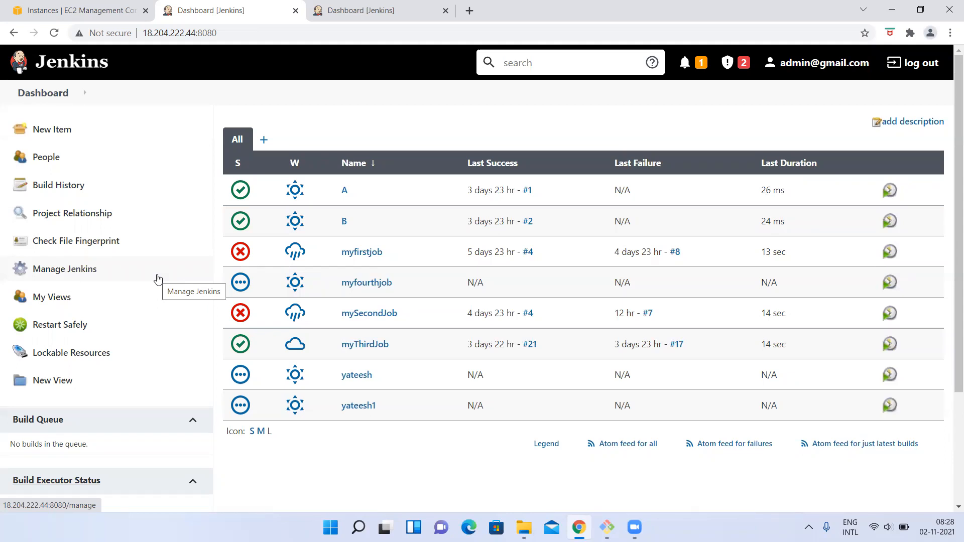
{"action": "scroll", "coordinate": [129, 349], "scroll_direction": "down", "scroll_amount": 3}
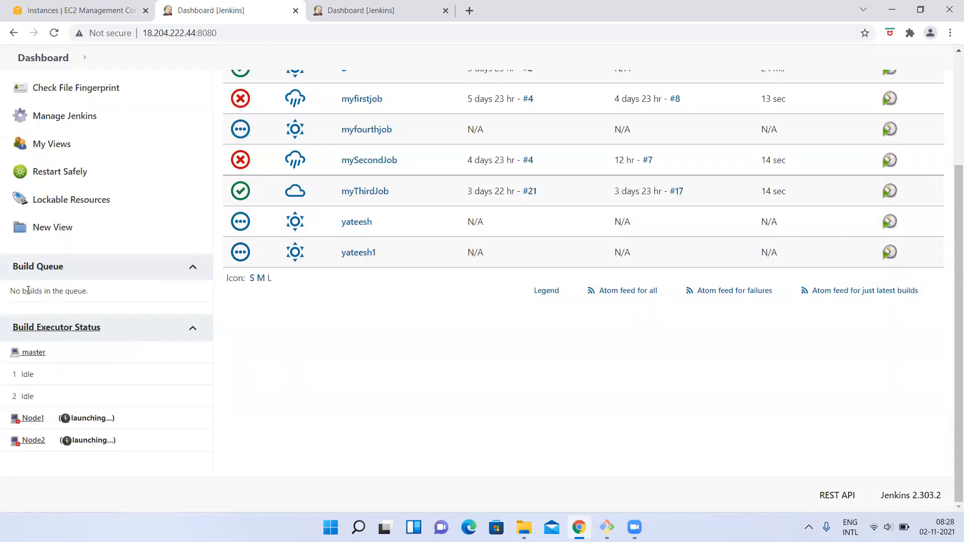
{"action": "scroll", "coordinate": [28, 291], "scroll_direction": "up", "scroll_amount": 3}
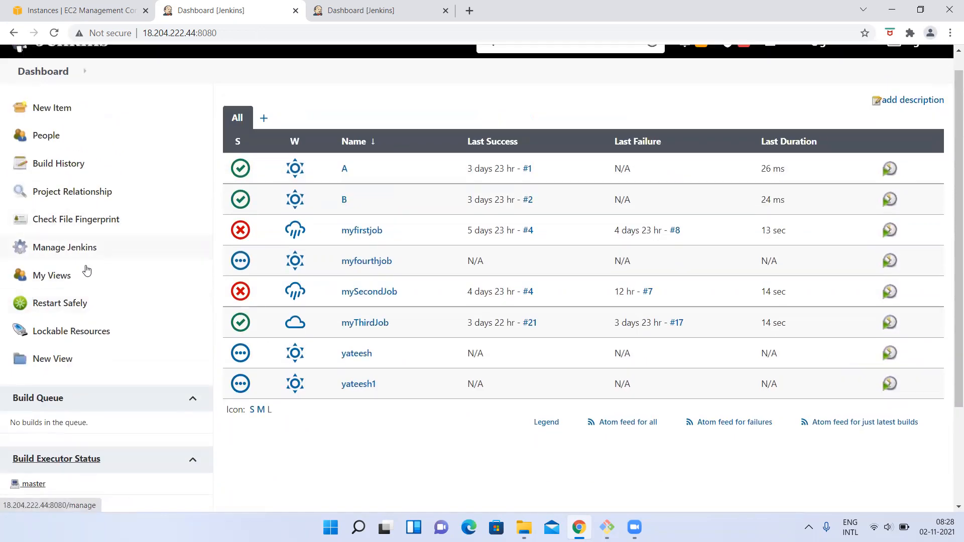
Reopen the Configure System page and review the executor, usage, quiet period and SCM checkout retry count settings
{"action": "left_click", "coordinate": [49, 259]}
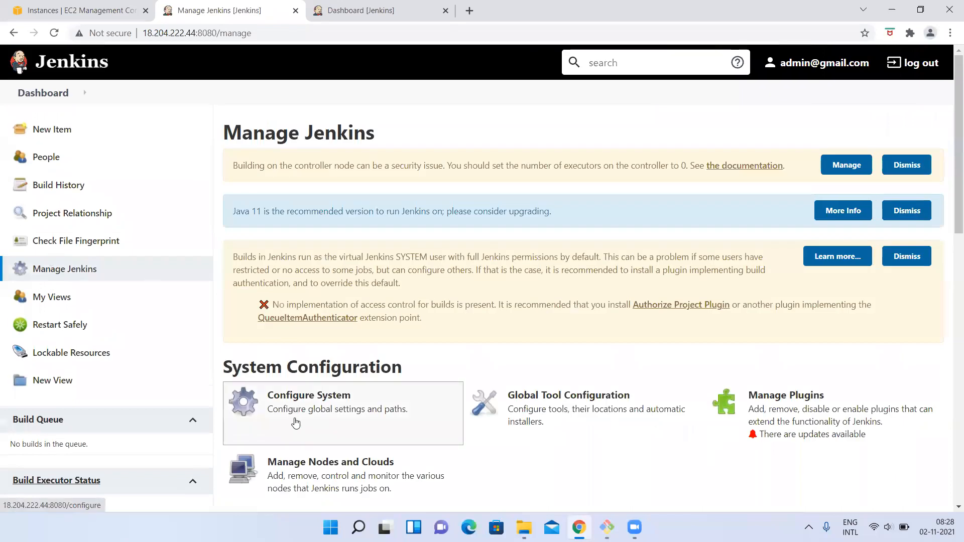
{"action": "left_click", "coordinate": [286, 407]}
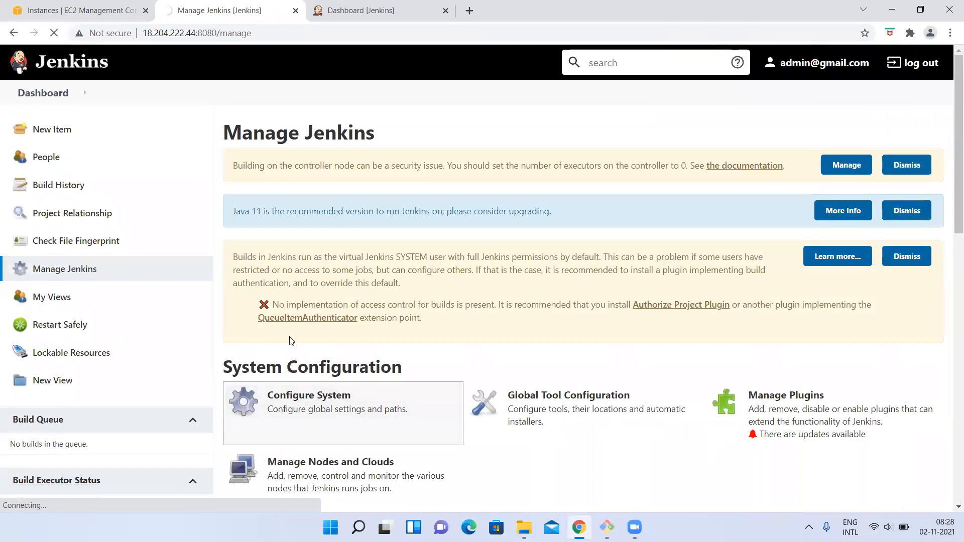
{"action": "scroll", "coordinate": [252, 315], "scroll_direction": "down", "scroll_amount": 2}
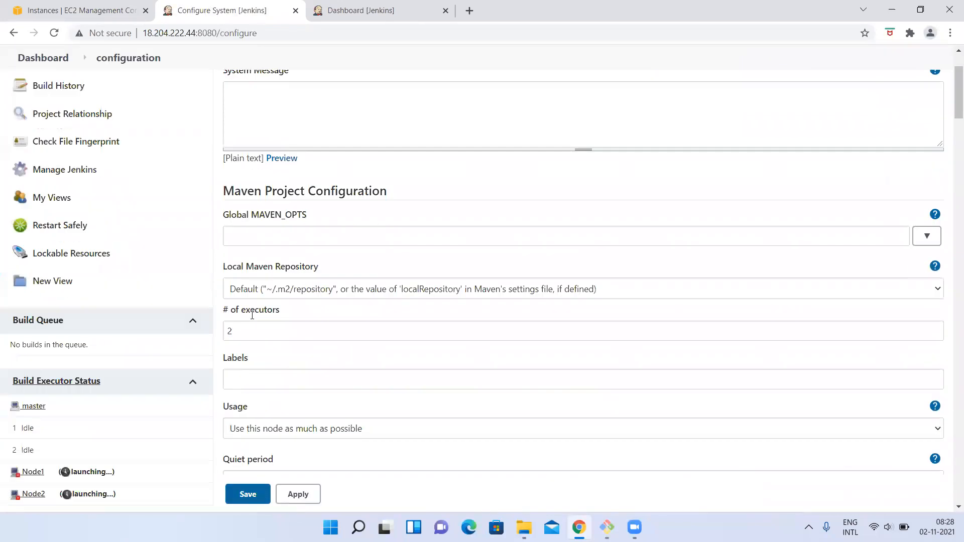
{"action": "scroll", "coordinate": [331, 345], "scroll_direction": "down", "scroll_amount": 3}
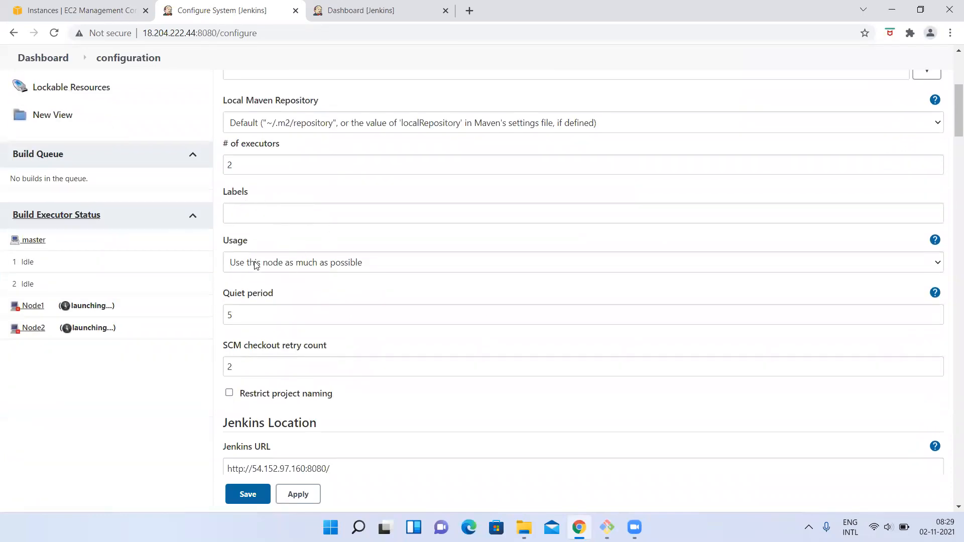
{"action": "double_click", "coordinate": [252, 311]}
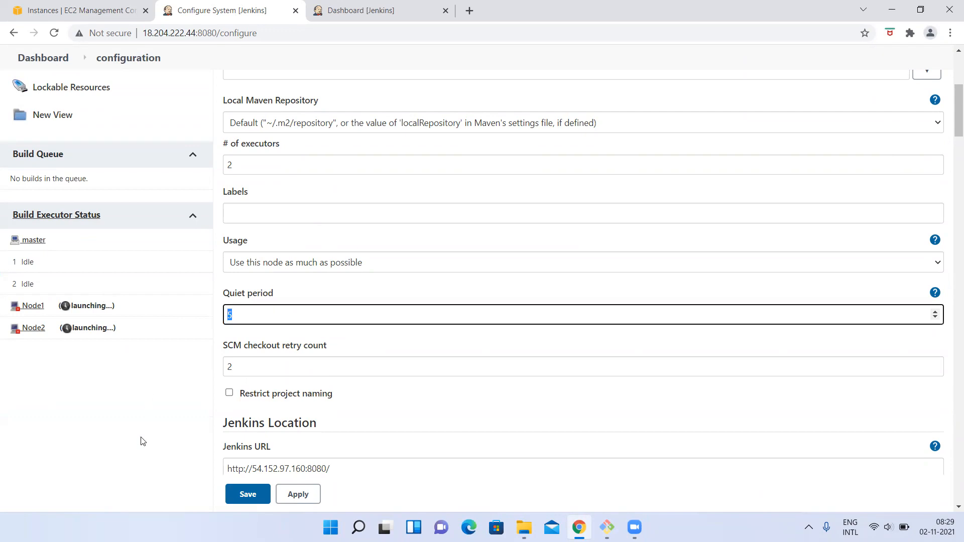
{"action": "scroll", "coordinate": [140, 442], "scroll_direction": "down", "scroll_amount": 2}
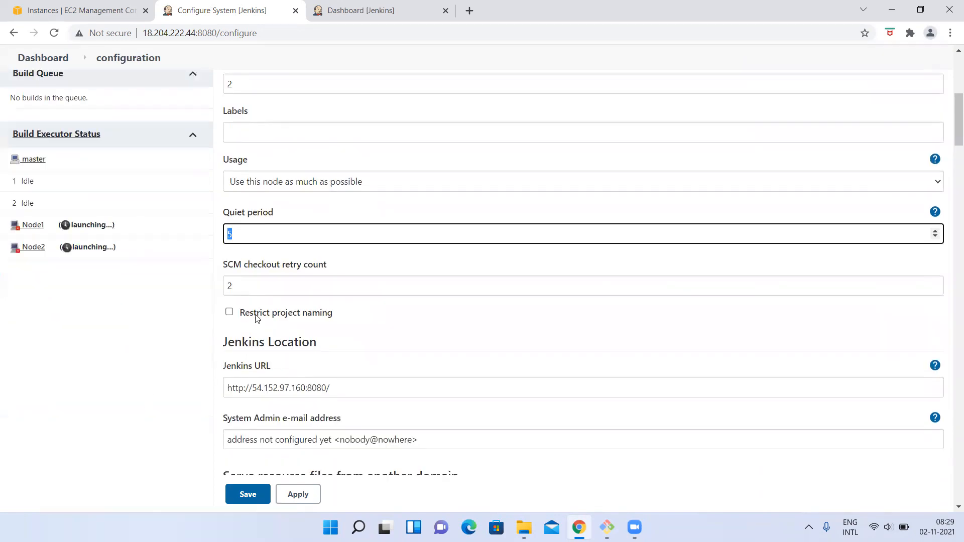
{"action": "double_click", "coordinate": [251, 291]}
{"action": "scroll", "coordinate": [135, 374], "scroll_direction": "down", "scroll_amount": 10}
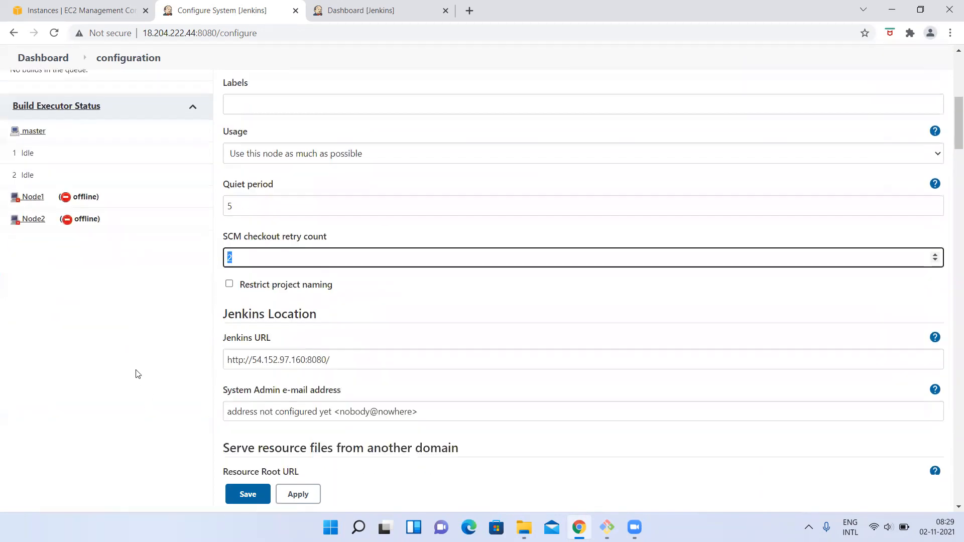
Look over the sections from Global properties through Timestamper, GitHub and the Git plugin, and save the system configuration
{"action": "scroll", "coordinate": [296, 162], "scroll_direction": "up", "scroll_amount": 3}
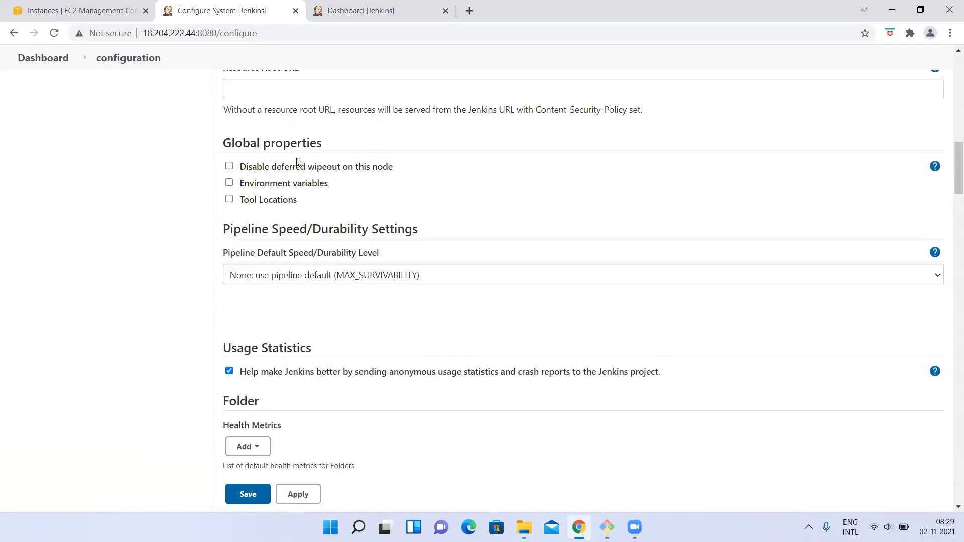
{"action": "scroll", "coordinate": [285, 337], "scroll_direction": "down", "scroll_amount": 6}
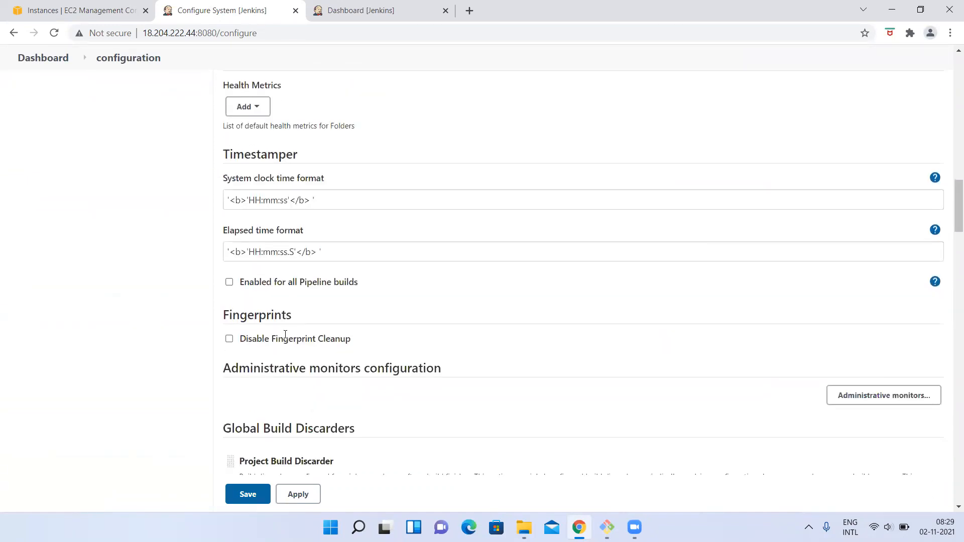
{"action": "scroll", "coordinate": [265, 189], "scroll_direction": "down", "scroll_amount": 10}
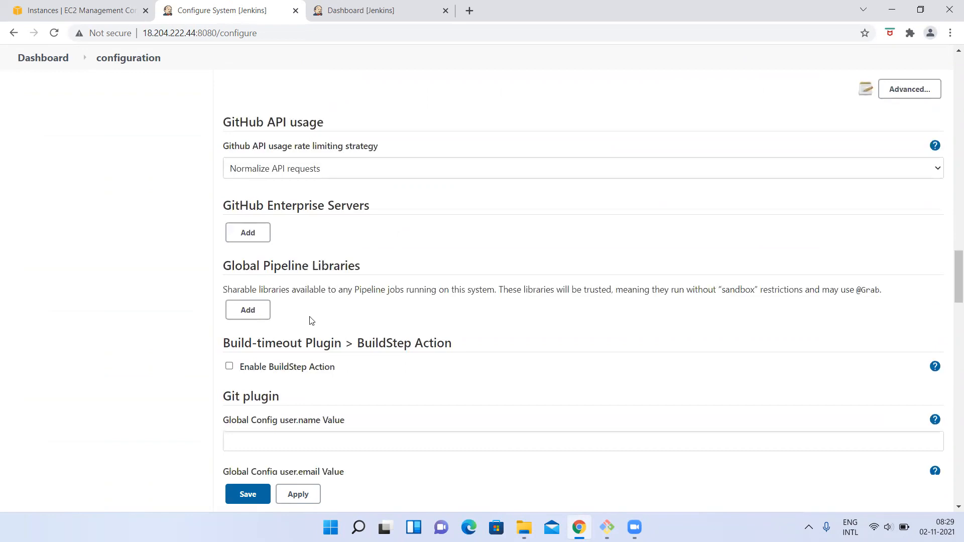
{"action": "scroll", "coordinate": [269, 355], "scroll_direction": "down", "scroll_amount": 12}
{"action": "scroll", "coordinate": [267, 351], "scroll_direction": "up", "scroll_amount": 10}
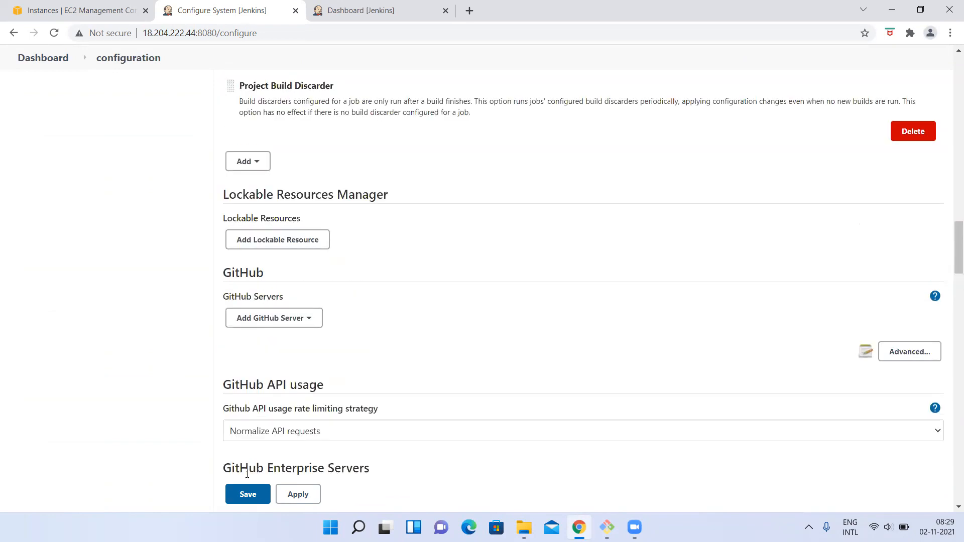
{"action": "left_click", "coordinate": [239, 495]}
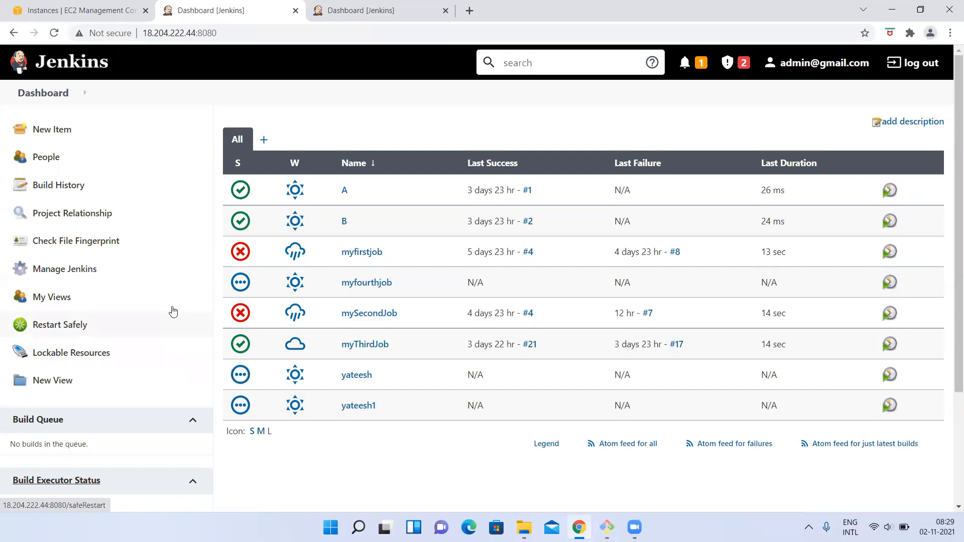
Open the list of available plugins in the Jenkins plugin manager
{"action": "right_click", "coordinate": [89, 275]}
{"action": "left_click", "coordinate": [64, 276]}
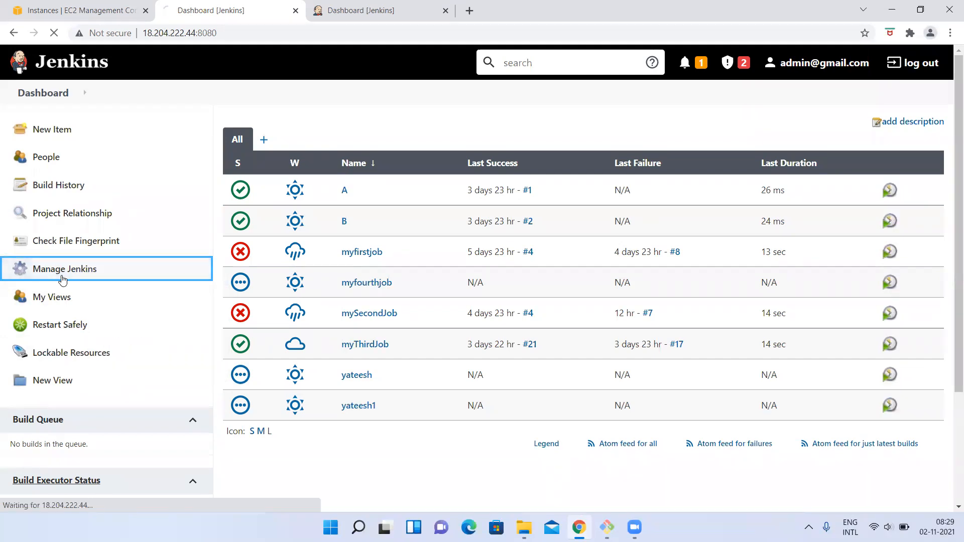
{"action": "scroll", "coordinate": [879, 339], "scroll_direction": "down", "scroll_amount": 3}
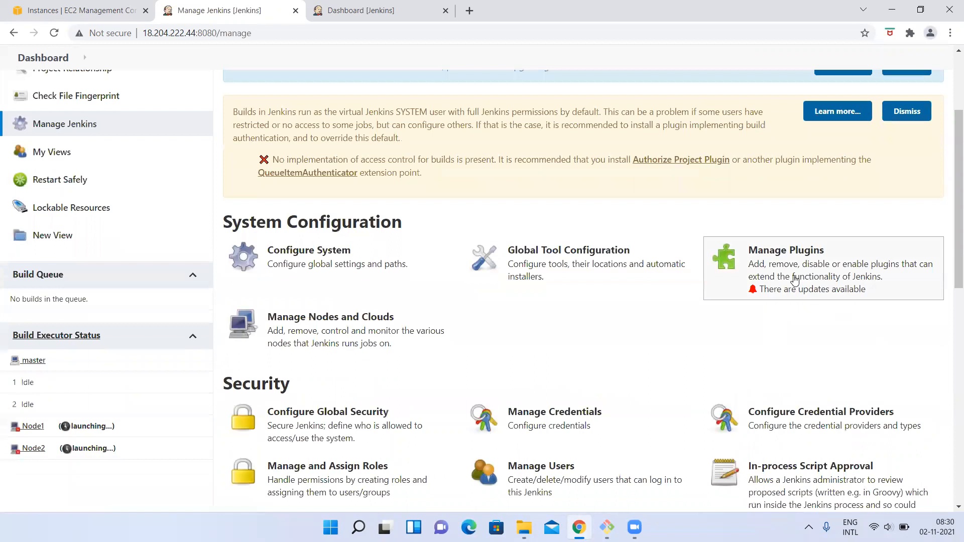
{"action": "left_click", "coordinate": [792, 279]}
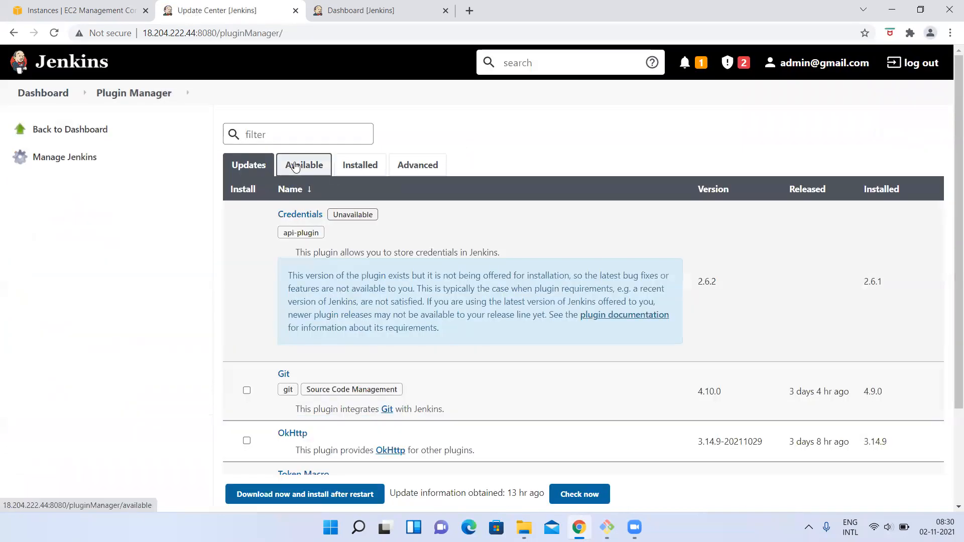
{"action": "left_click", "coordinate": [295, 166]}
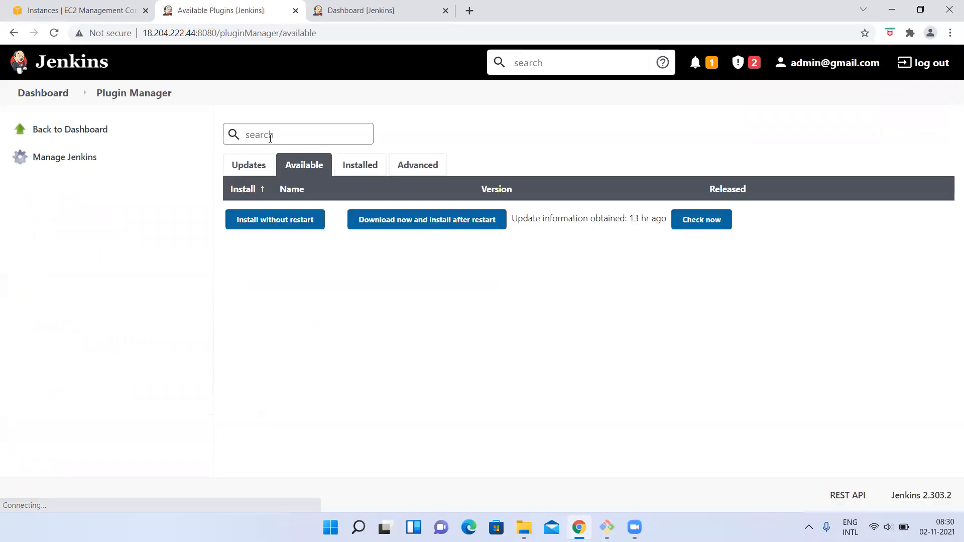
Search the available plugins for "backup" and install the Backup plugin without a restart
{"action": "left_click", "coordinate": [269, 134]}
{"action": "type", "text": "bac"}
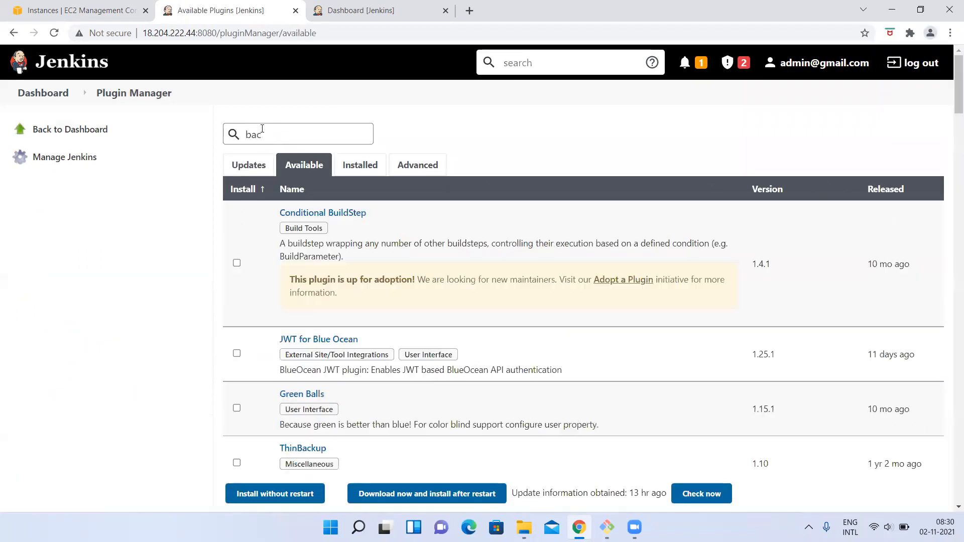
{"action": "type", "text": "kup"}
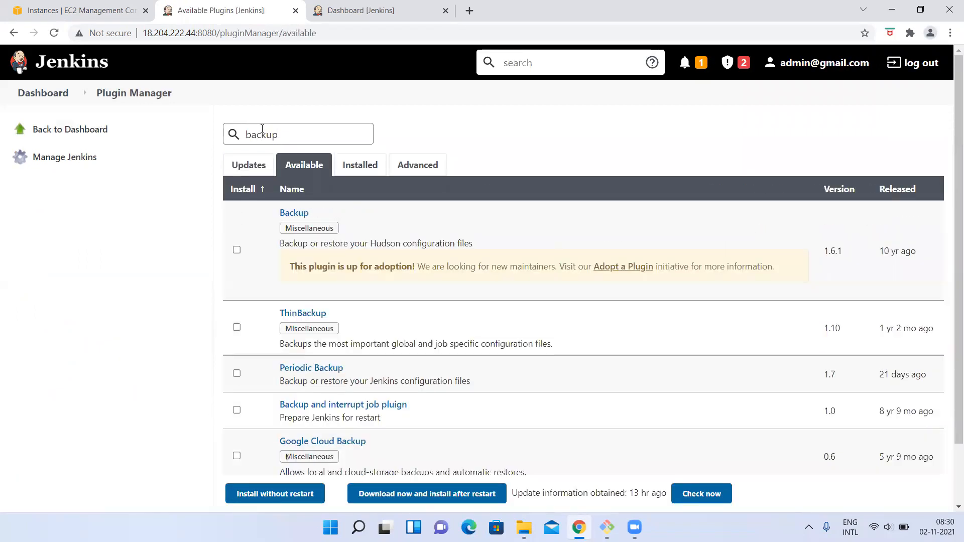
{"action": "scroll", "coordinate": [304, 286], "scroll_direction": "down", "scroll_amount": 1}
{"action": "scroll", "coordinate": [304, 286], "scroll_direction": "down", "scroll_amount": 1}
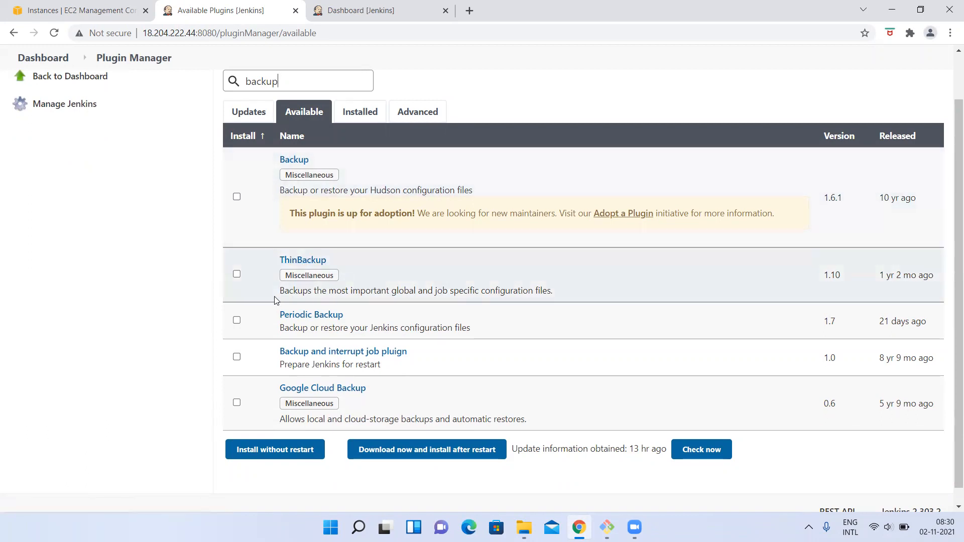
{"action": "left_click_drag", "start_coordinate": [279, 291], "coordinate": [540, 290]}
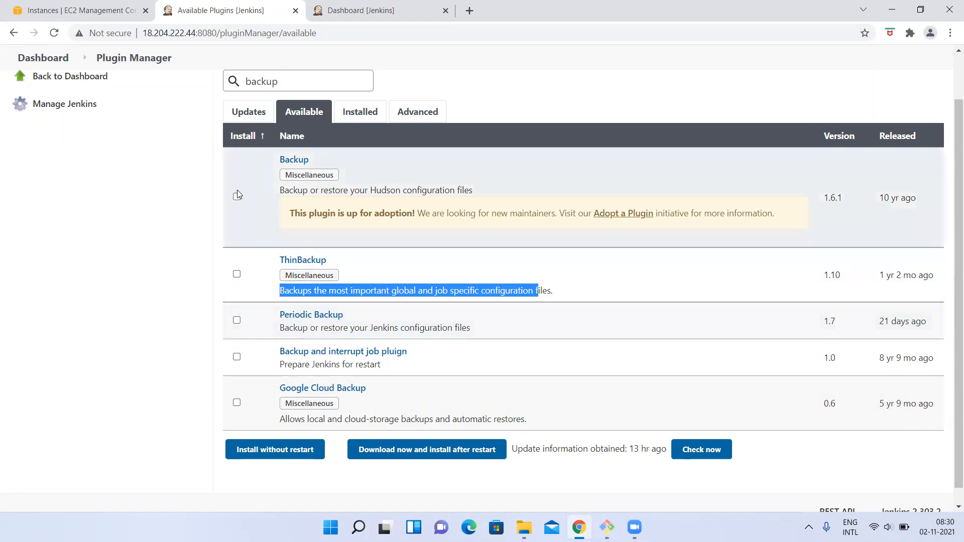
{"action": "left_click", "coordinate": [237, 197]}
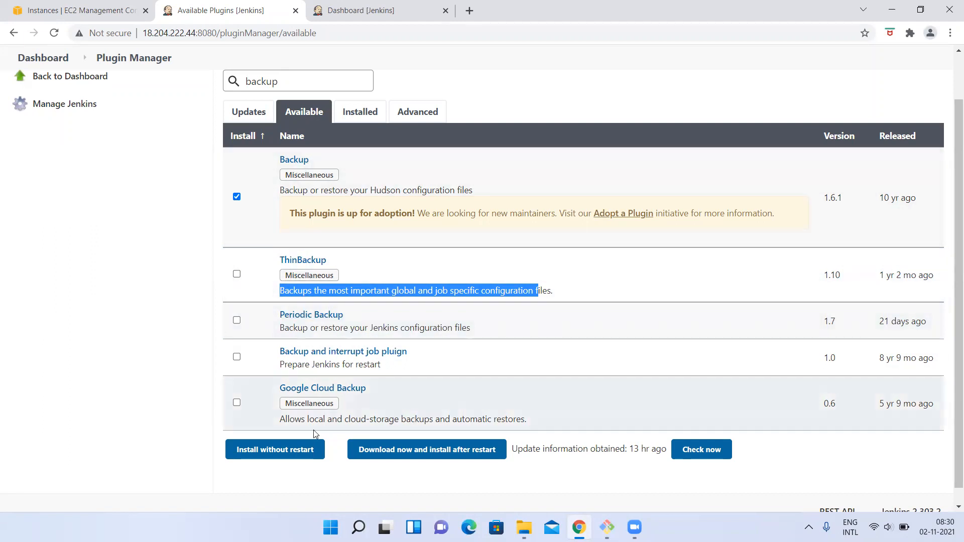
{"action": "left_click", "coordinate": [281, 450]}
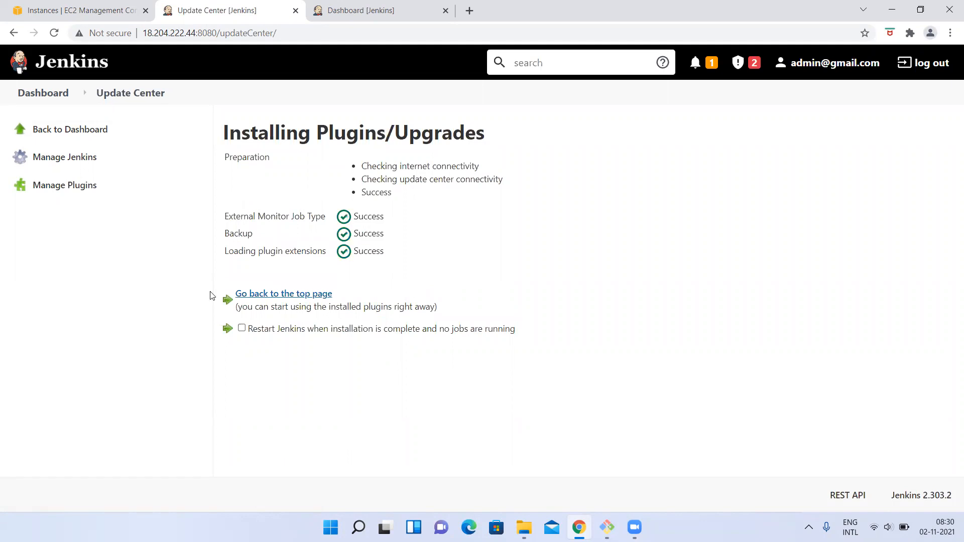
Go to the Backup manager from the Manage Jenkins page and open its setup page
{"action": "left_click", "coordinate": [61, 136]}
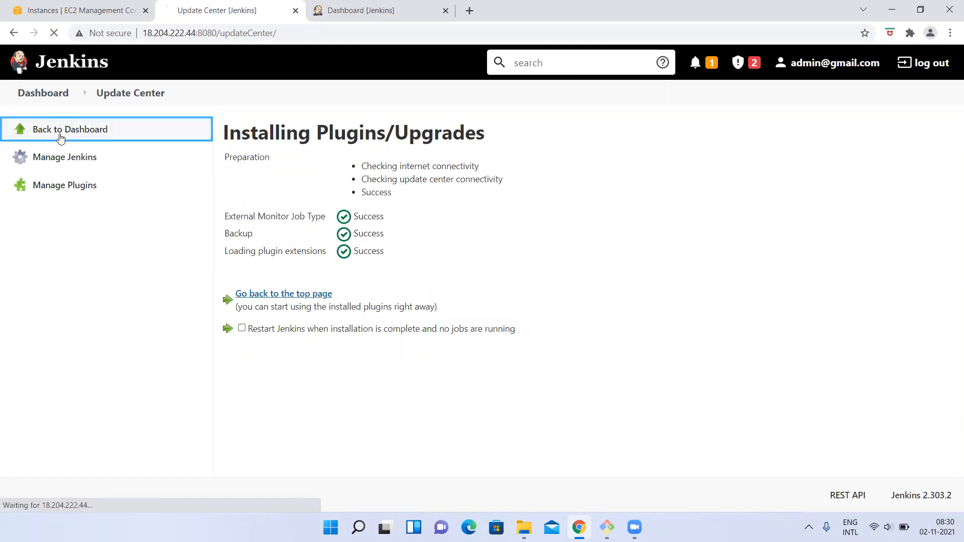
{"action": "left_click", "coordinate": [59, 275]}
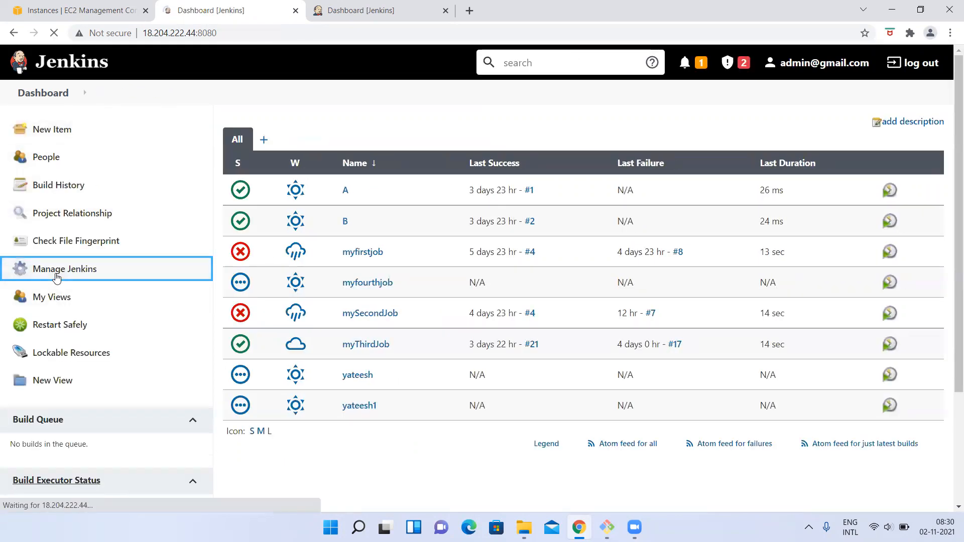
{"action": "scroll", "coordinate": [364, 298], "scroll_direction": "down", "scroll_amount": 6}
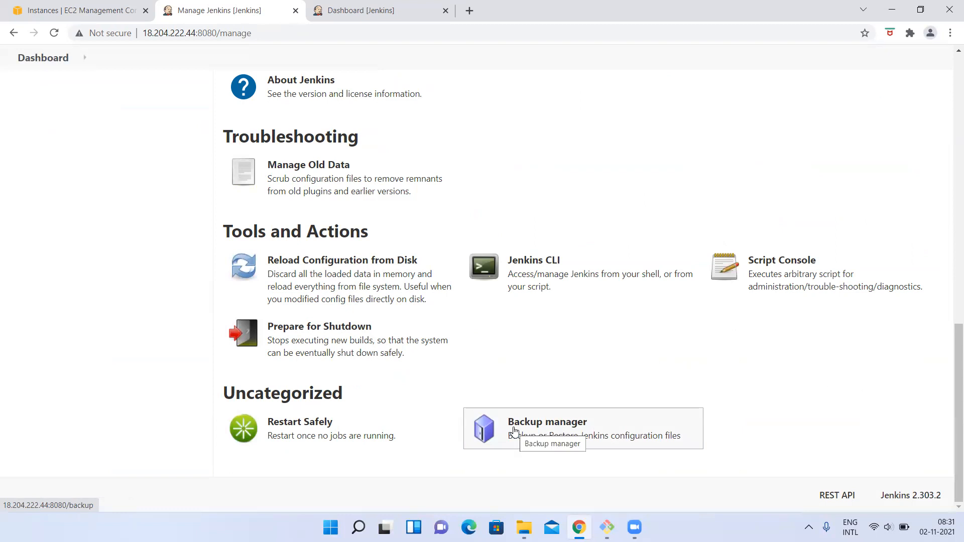
{"action": "left_click", "coordinate": [515, 431]}
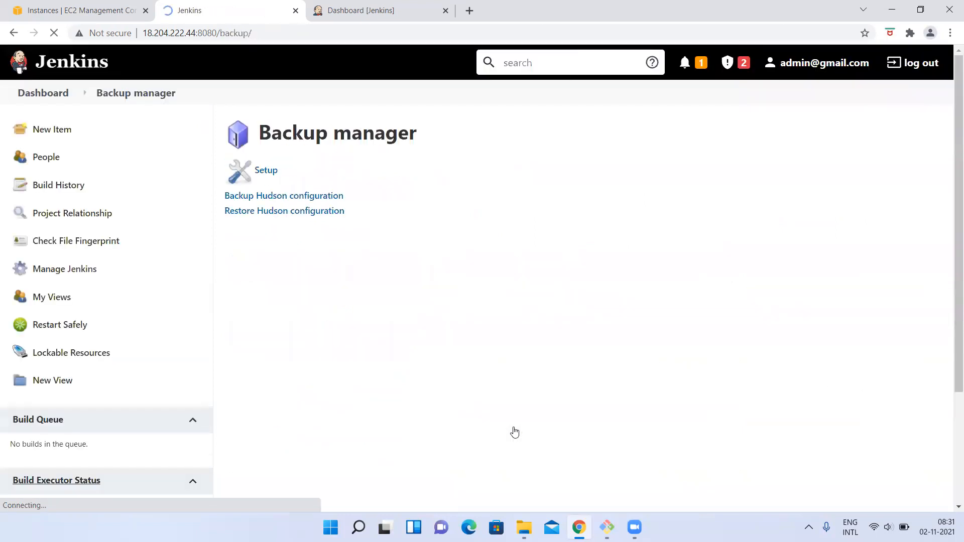
{"action": "left_click", "coordinate": [262, 170]}
Examine the Hudson root directory, the Backup directory setting and the archive formats offered in the backup configuration
{"action": "left_click", "coordinate": [269, 259]}
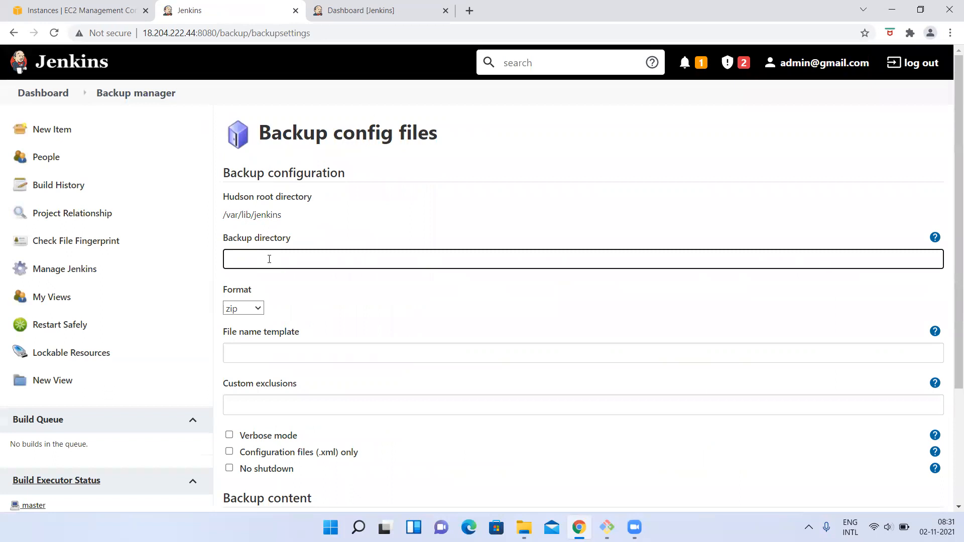
{"action": "left_click_drag", "start_coordinate": [225, 194], "coordinate": [281, 205]}
{"action": "left_click", "coordinate": [324, 214]}
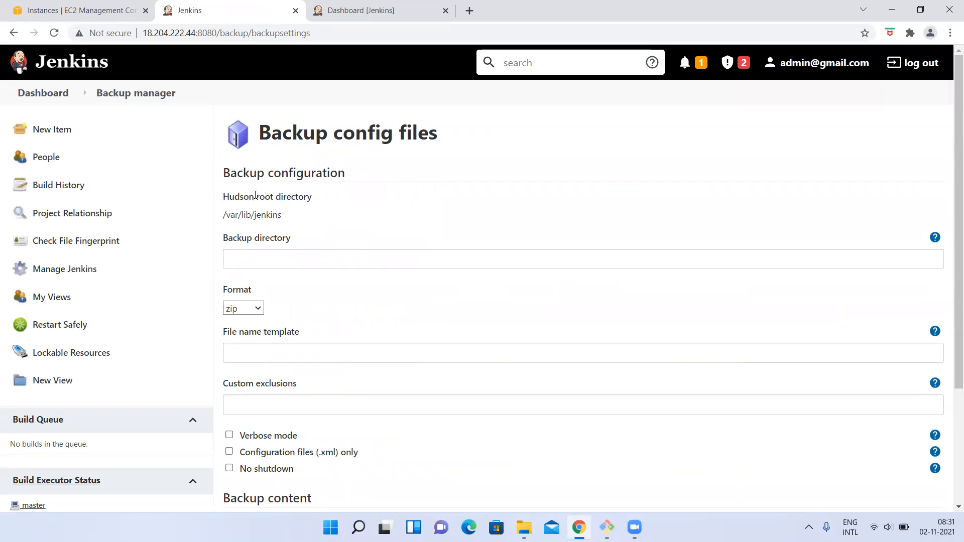
{"action": "left_click_drag", "start_coordinate": [223, 214], "coordinate": [284, 222]}
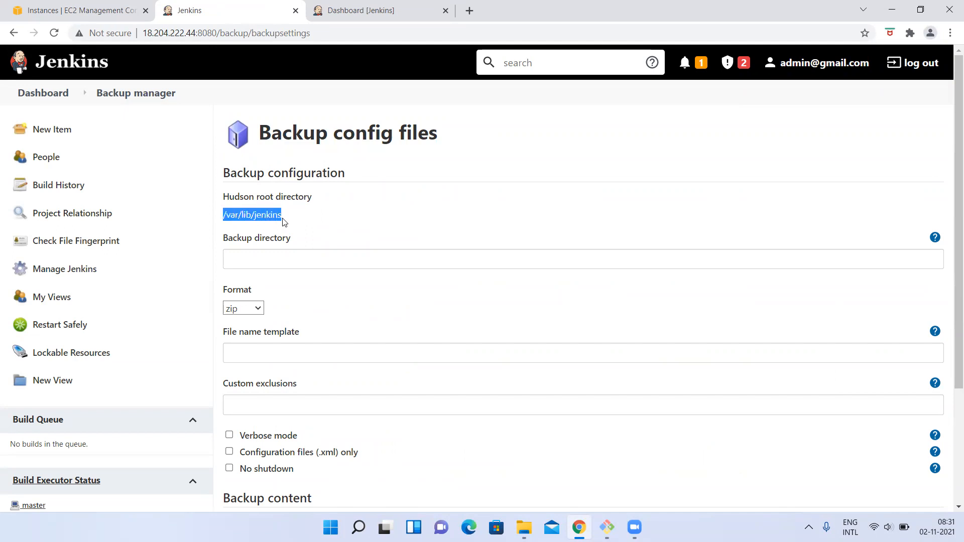
{"action": "left_click", "coordinate": [251, 213]}
{"action": "left_click_drag", "start_coordinate": [224, 213], "coordinate": [291, 221]}
{"action": "left_click", "coordinate": [262, 263]}
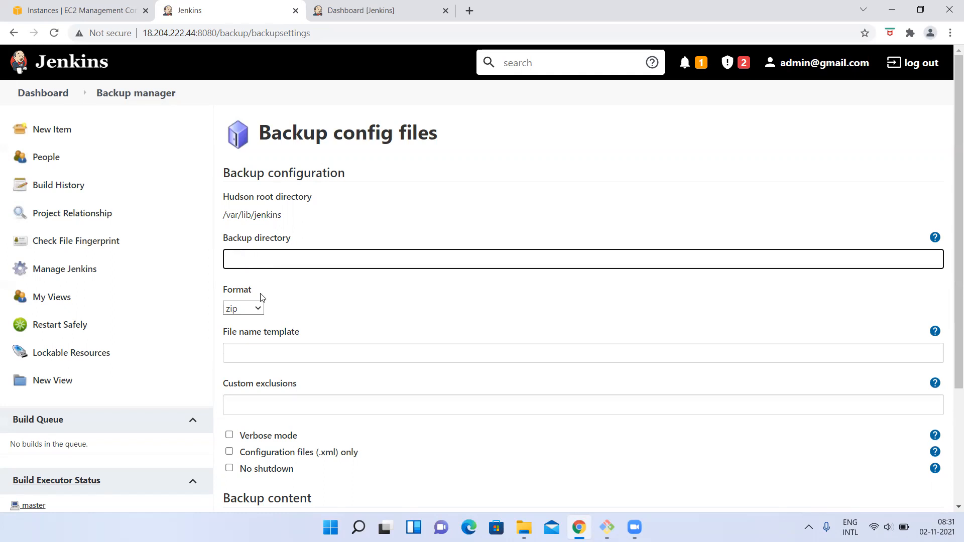
{"action": "right_click", "coordinate": [259, 309]}
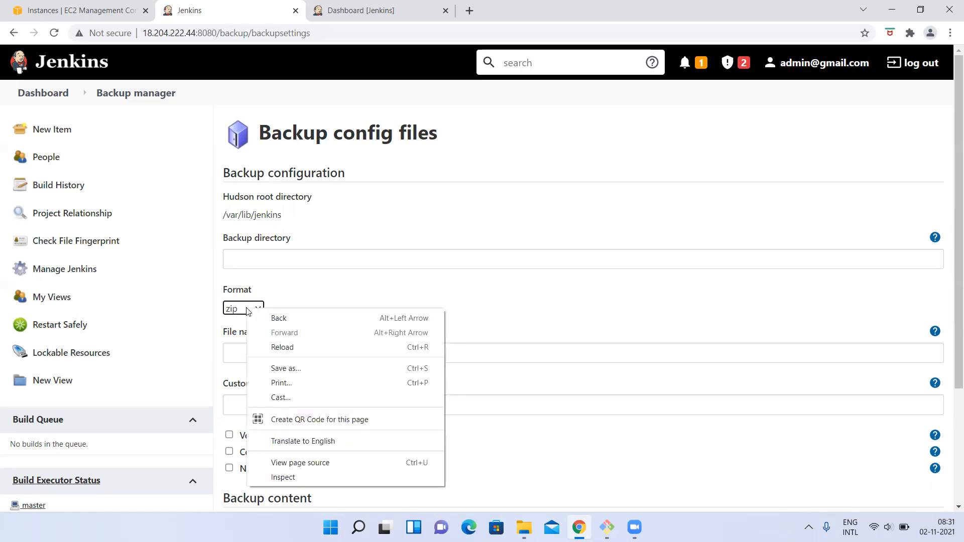
{"action": "left_click", "coordinate": [231, 309]}
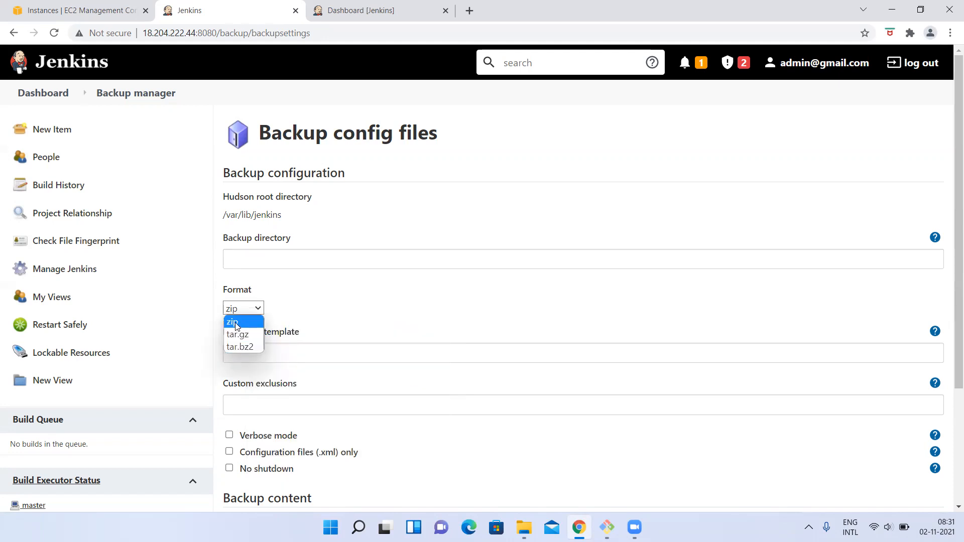
{"action": "left_click", "coordinate": [377, 309]}
{"action": "left_click", "coordinate": [240, 310]}
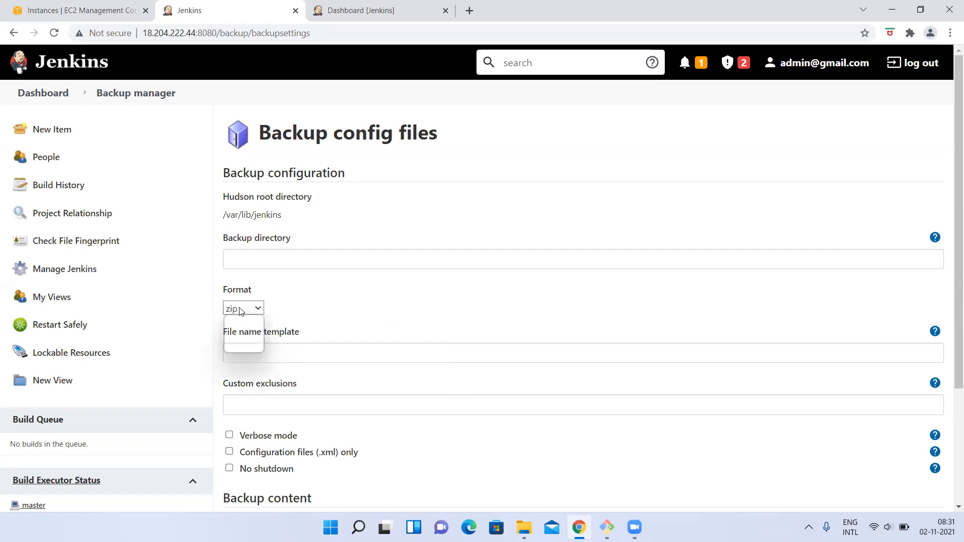
{"action": "left_click", "coordinate": [223, 215]}
{"action": "left_click_drag", "start_coordinate": [224, 215], "coordinate": [284, 218]}
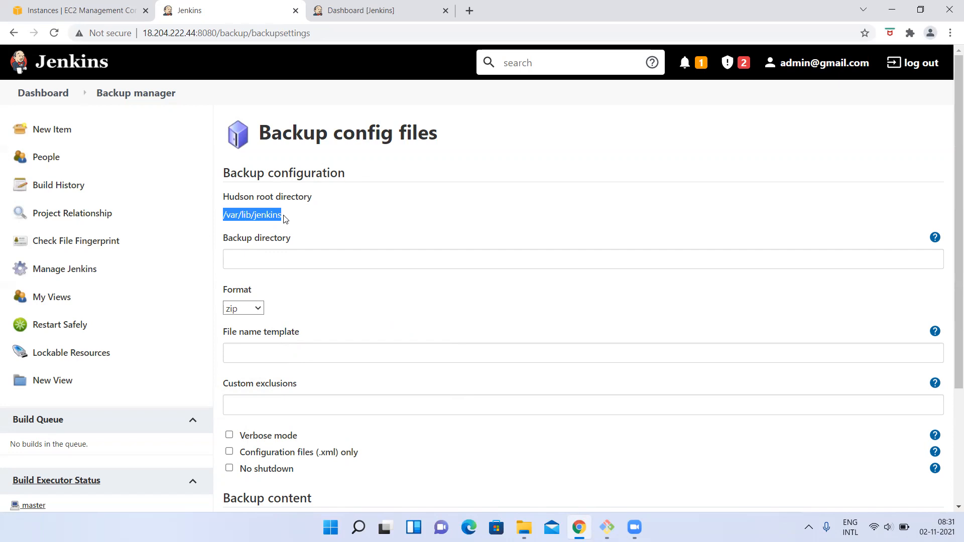
{"action": "left_click", "coordinate": [241, 259]}
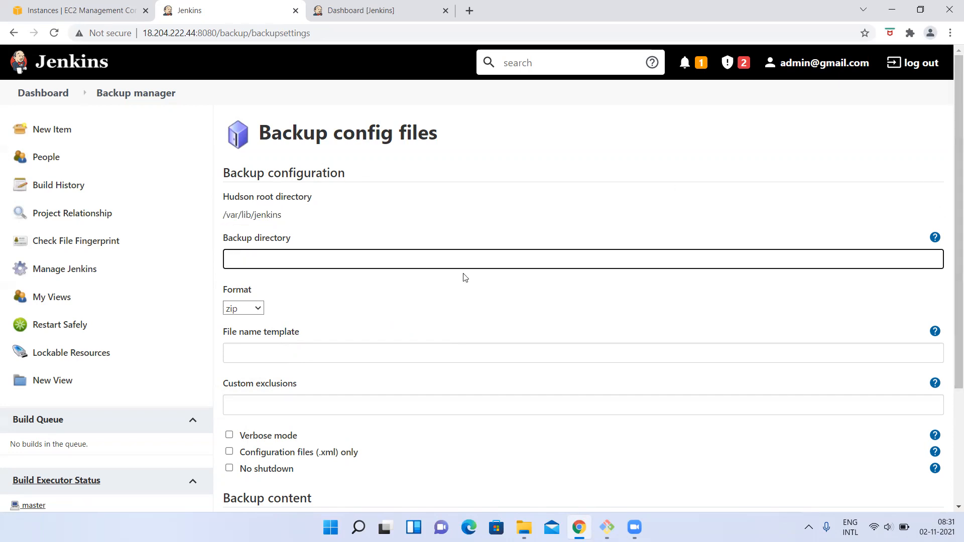
{"action": "left_click", "coordinate": [247, 316]}
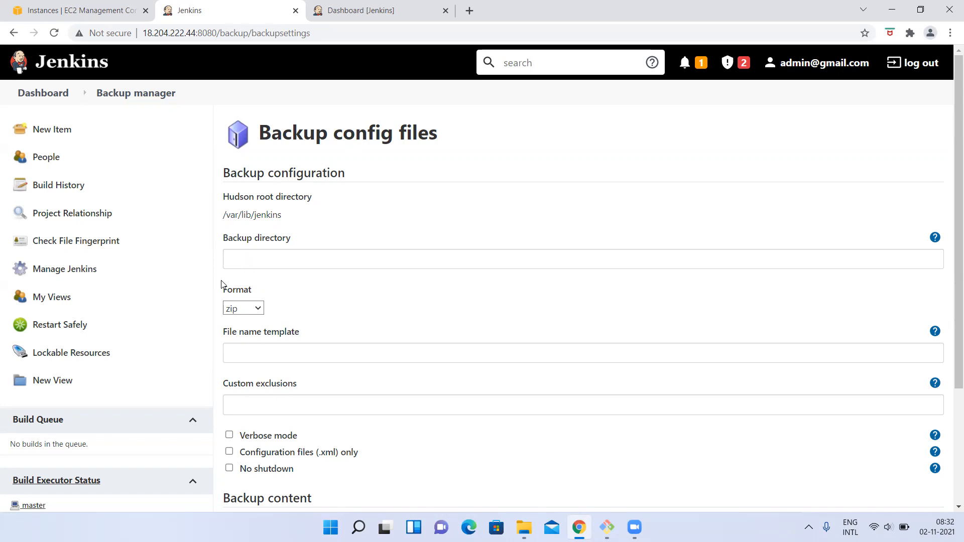
Examine the File name template and Custom exclusions settings, the configuration-files-only option and the backup content choices
{"action": "left_click", "coordinate": [297, 360]}
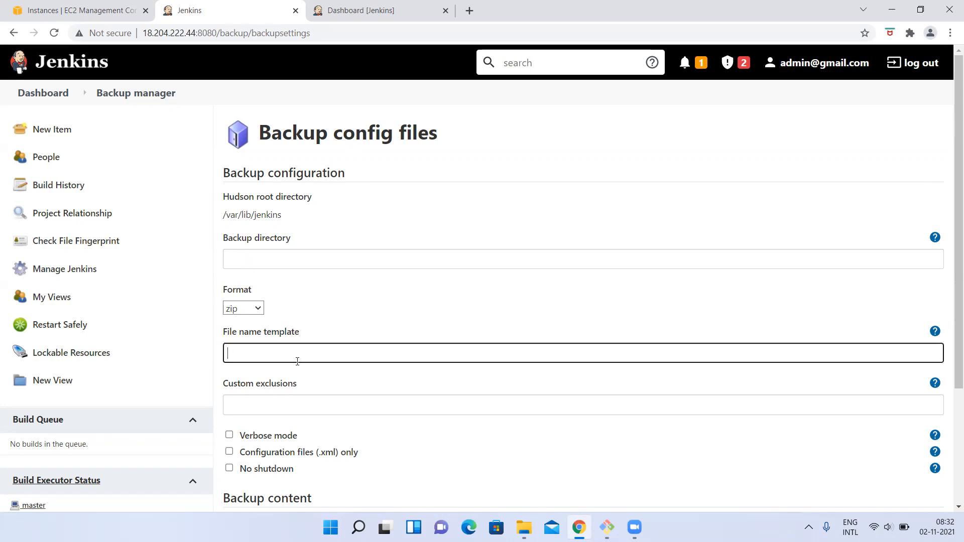
{"action": "scroll", "coordinate": [297, 362], "scroll_direction": "down", "scroll_amount": 3}
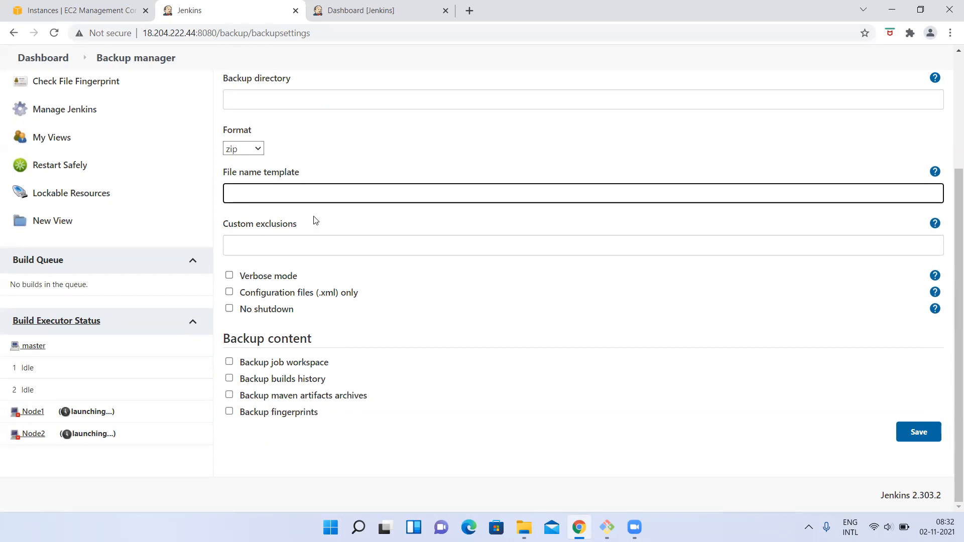
{"action": "scroll", "coordinate": [314, 220], "scroll_direction": "up", "scroll_amount": 3}
{"action": "scroll", "coordinate": [268, 235], "scroll_direction": "down", "scroll_amount": 3}
{"action": "left_click", "coordinate": [233, 295]}
{"action": "left_click", "coordinate": [231, 292]}
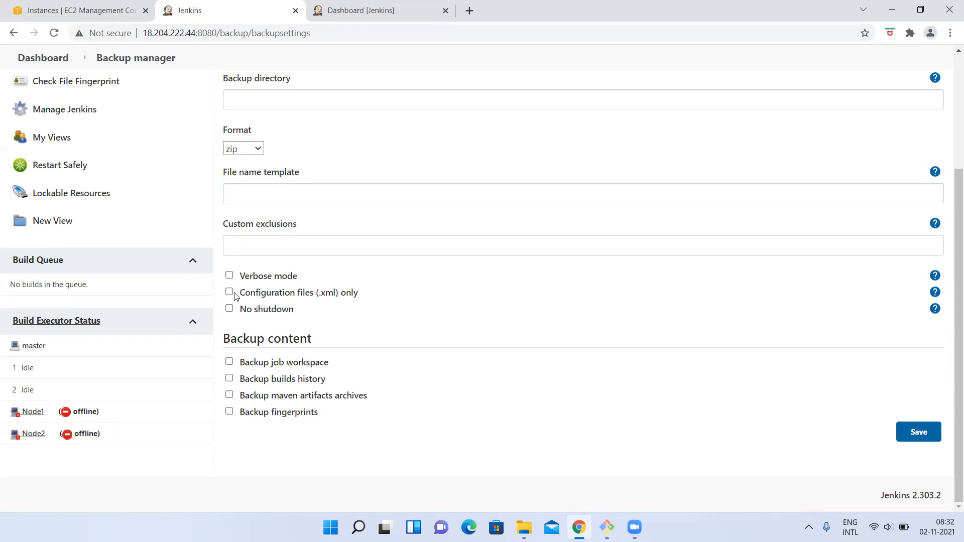
{"action": "left_click", "coordinate": [256, 246]}
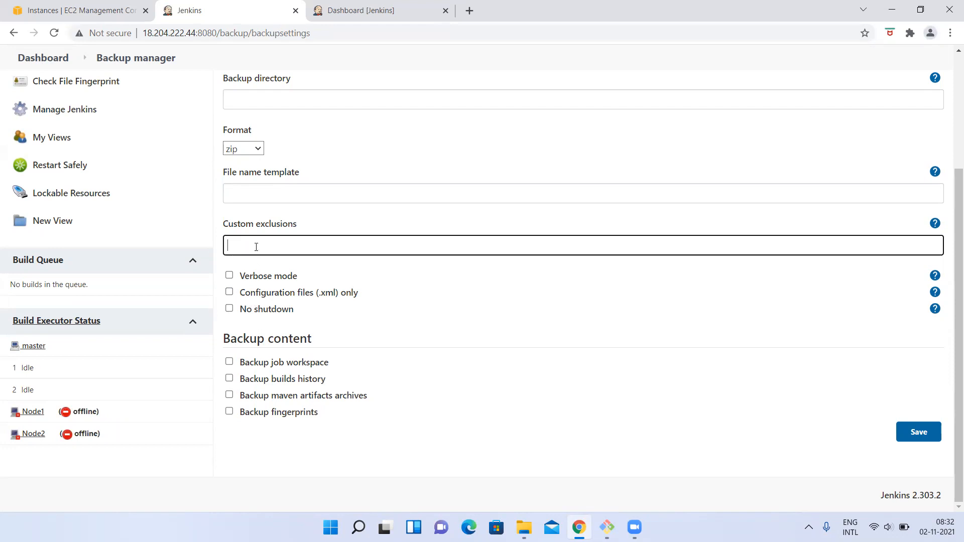
{"action": "scroll", "coordinate": [272, 259], "scroll_direction": "up", "scroll_amount": 1}
{"action": "scroll", "coordinate": [271, 261], "scroll_direction": "down", "scroll_amount": 1}
{"action": "left_click", "coordinate": [238, 246]}
{"action": "right_click", "coordinate": [239, 246]}
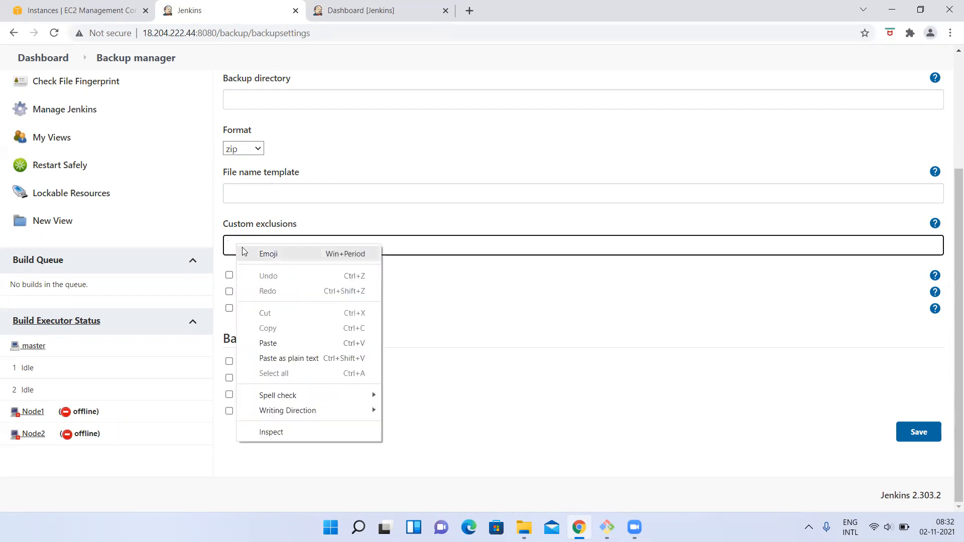
{"action": "left_click", "coordinate": [651, 412]}
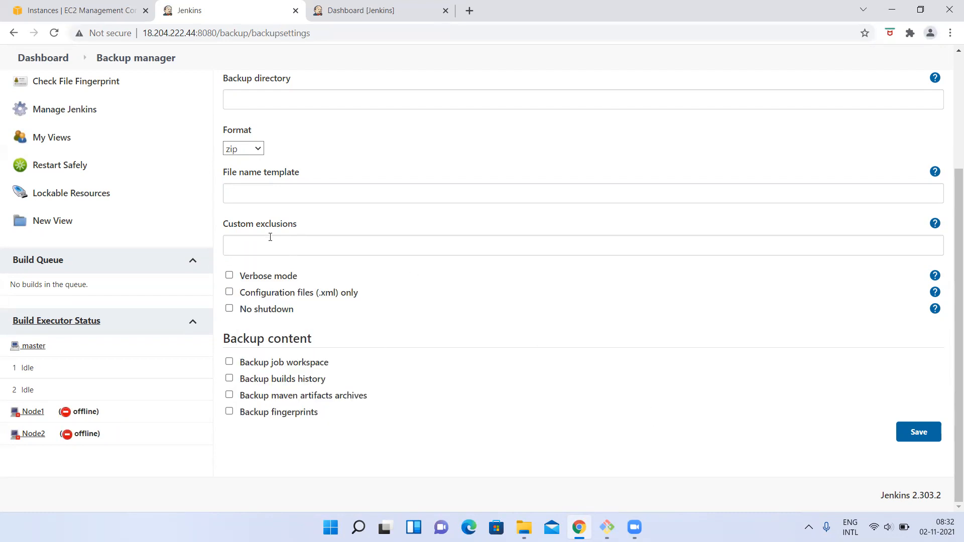
{"action": "left_click", "coordinate": [253, 245]}
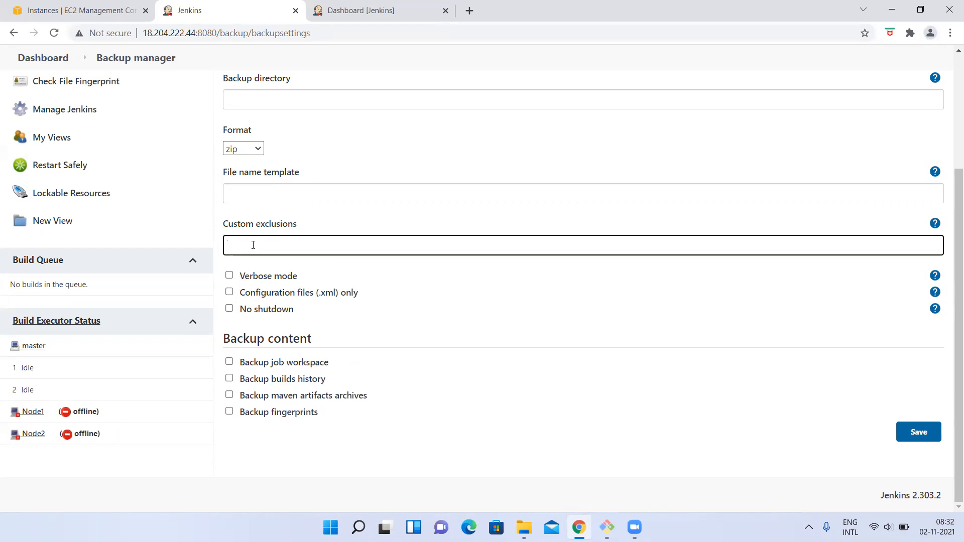
{"action": "scroll", "coordinate": [456, 261], "scroll_direction": "up", "scroll_amount": 3}
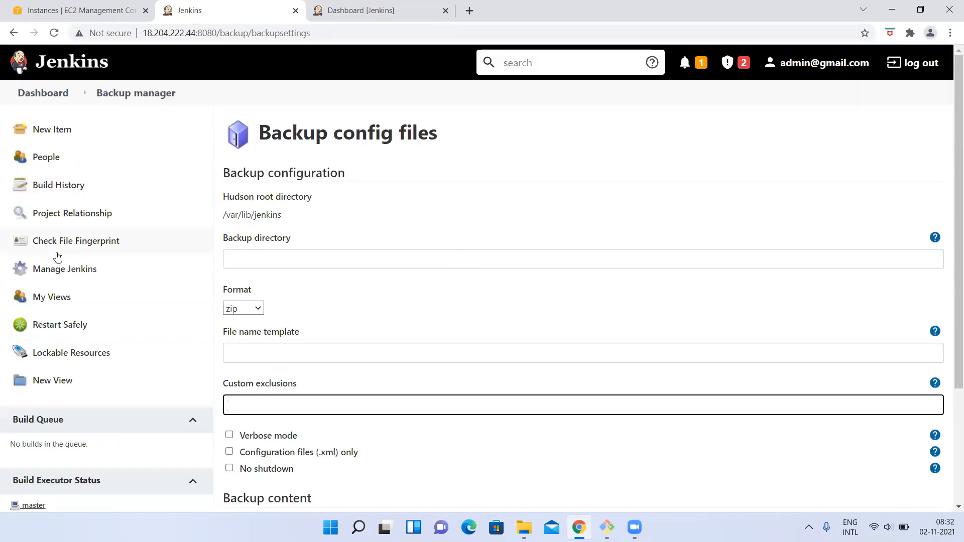
Leave the backup setup unsaved and return to the list of available plugins in the Plugin Manager
{"action": "left_click", "coordinate": [41, 266]}
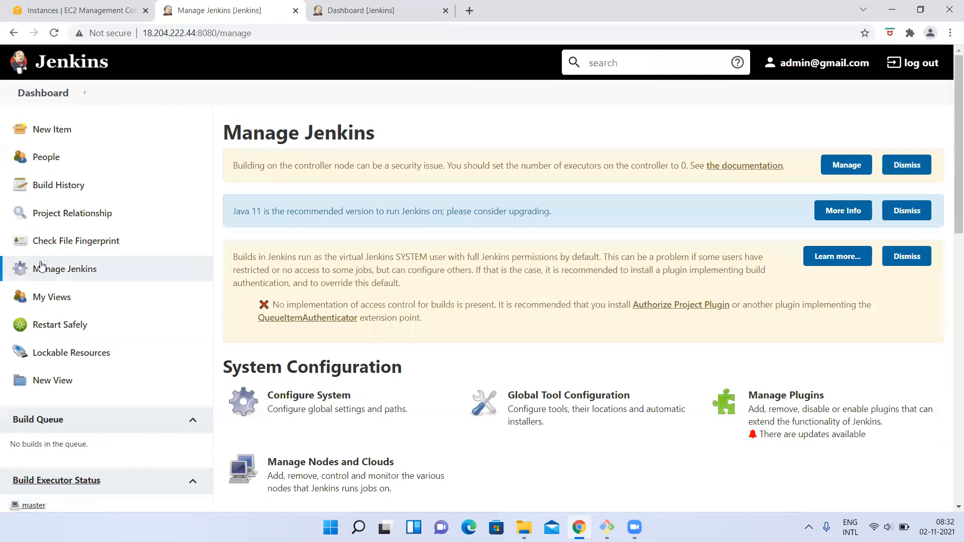
{"action": "scroll", "coordinate": [322, 292], "scroll_direction": "down", "scroll_amount": 1}
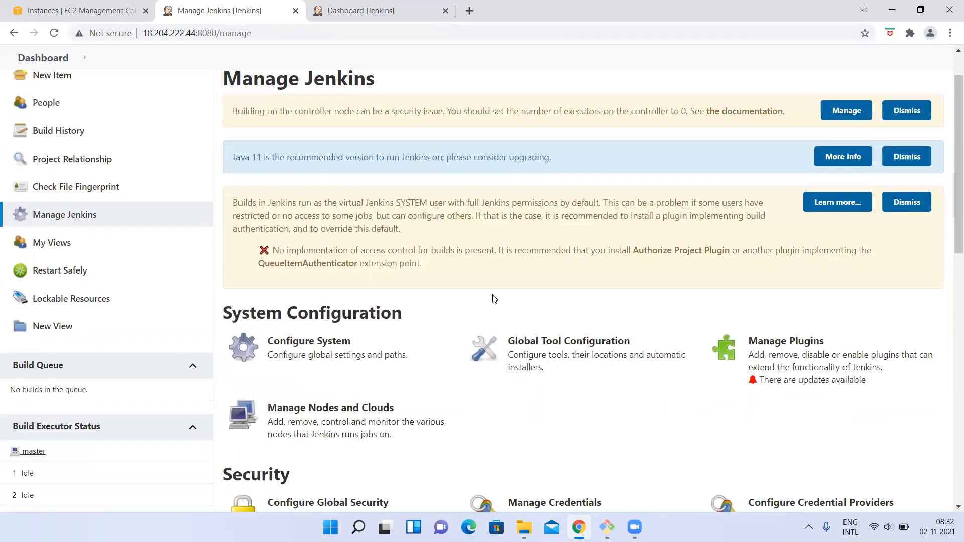
{"action": "scroll", "coordinate": [603, 359], "scroll_direction": "down", "scroll_amount": 2}
{"action": "left_click", "coordinate": [794, 258]}
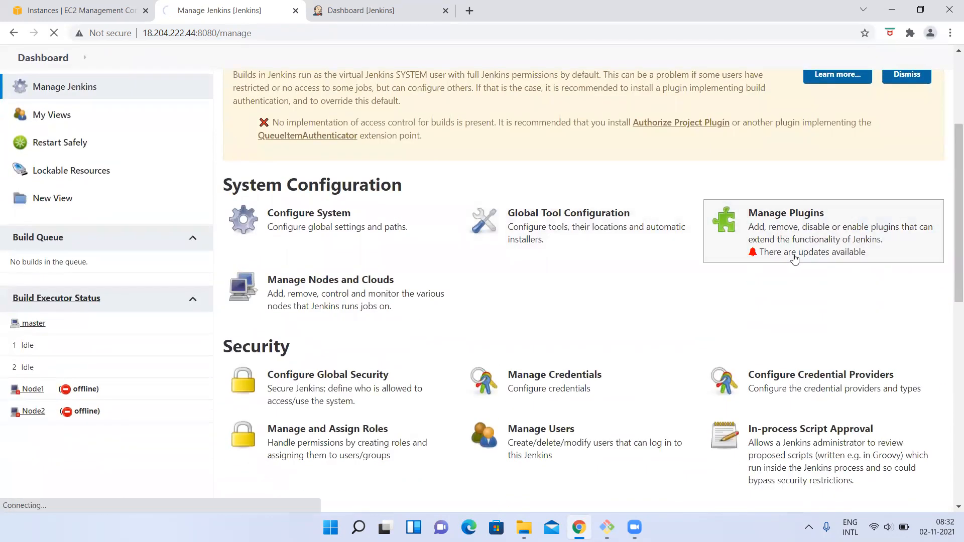
{"action": "scroll", "coordinate": [472, 397], "scroll_direction": "down", "scroll_amount": 2}
{"action": "scroll", "coordinate": [354, 246], "scroll_direction": "up", "scroll_amount": 2}
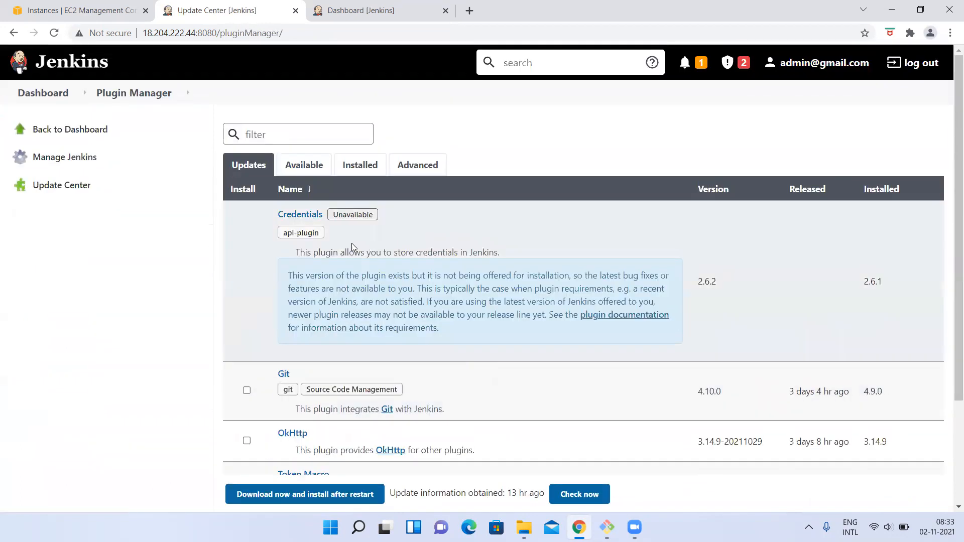
{"action": "left_click", "coordinate": [292, 164]}
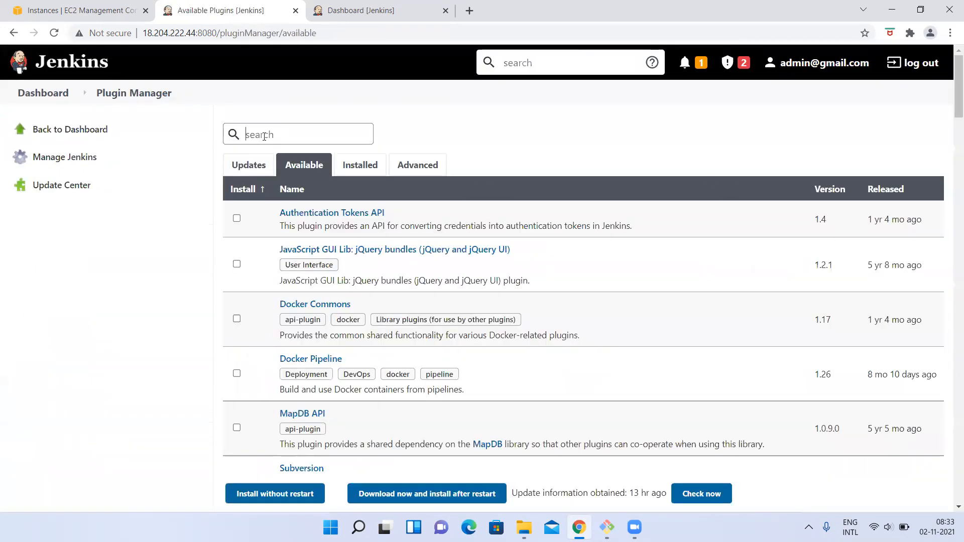
Search the available plugins for "thinba" and install the ThinBackup plugin without a restart
{"action": "left_click", "coordinate": [263, 136]}
{"action": "type", "text": "thinpa"}
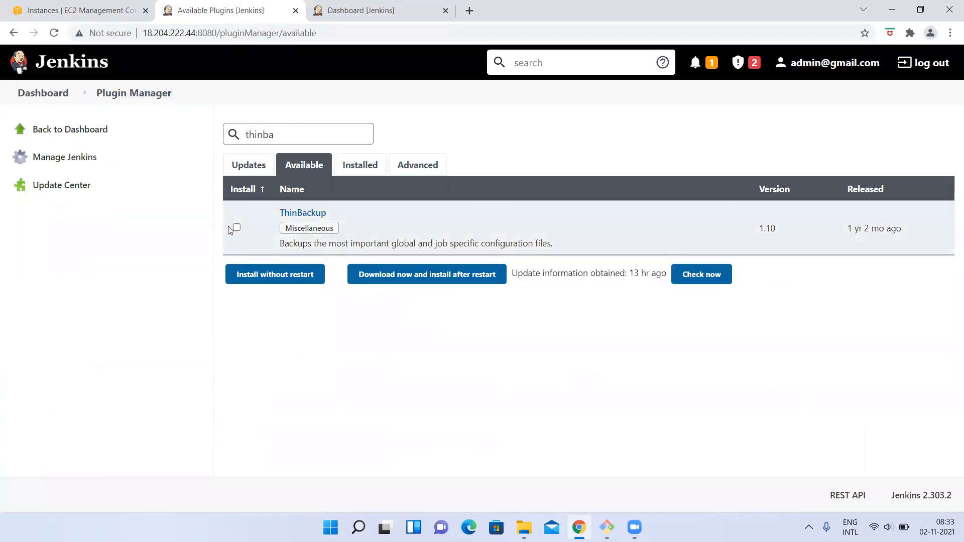
{"action": "left_click", "coordinate": [237, 228]}
{"action": "left_click", "coordinate": [278, 281]}
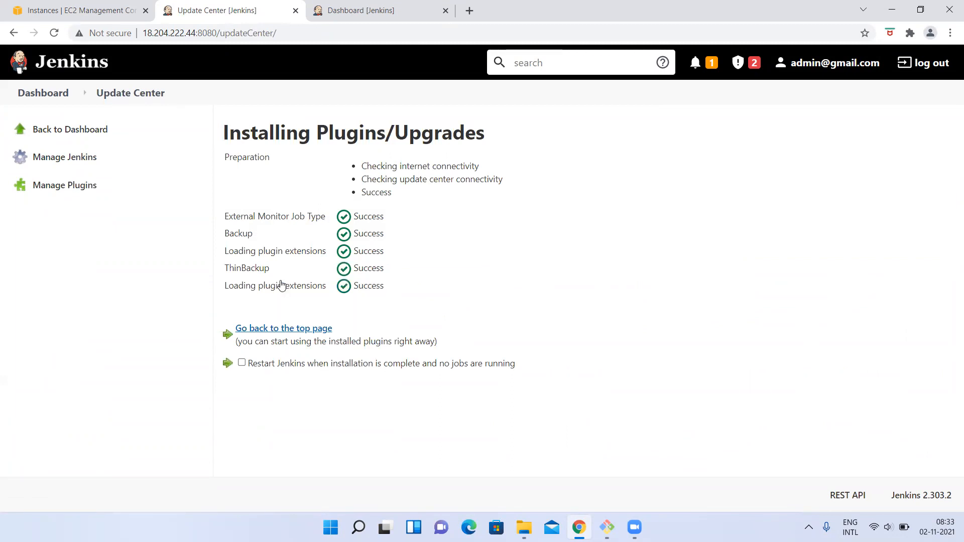
Open the ThinBackup settings page from the Jenkins management page
{"action": "left_click", "coordinate": [55, 158]}
{"action": "scroll", "coordinate": [443, 370], "scroll_direction": "down", "scroll_amount": 15}
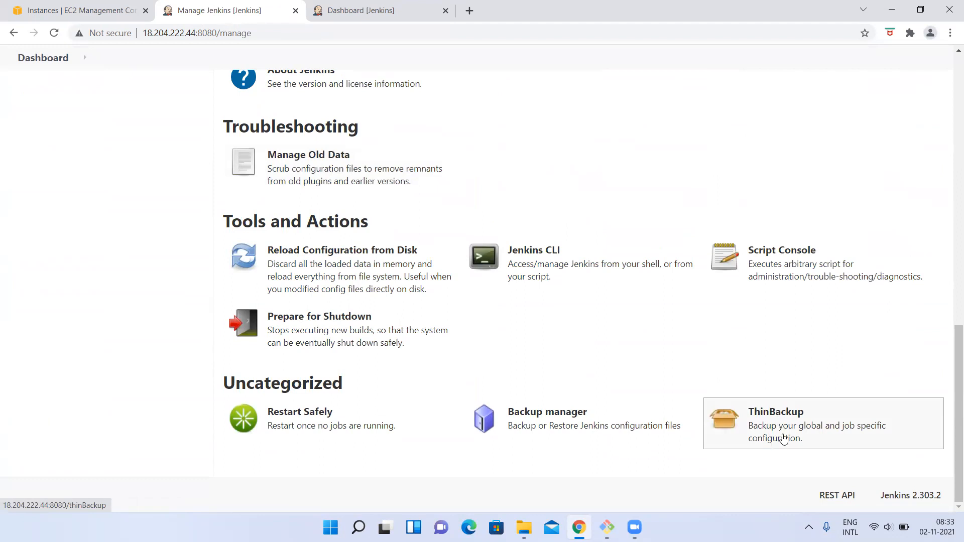
{"action": "left_click", "coordinate": [762, 430]}
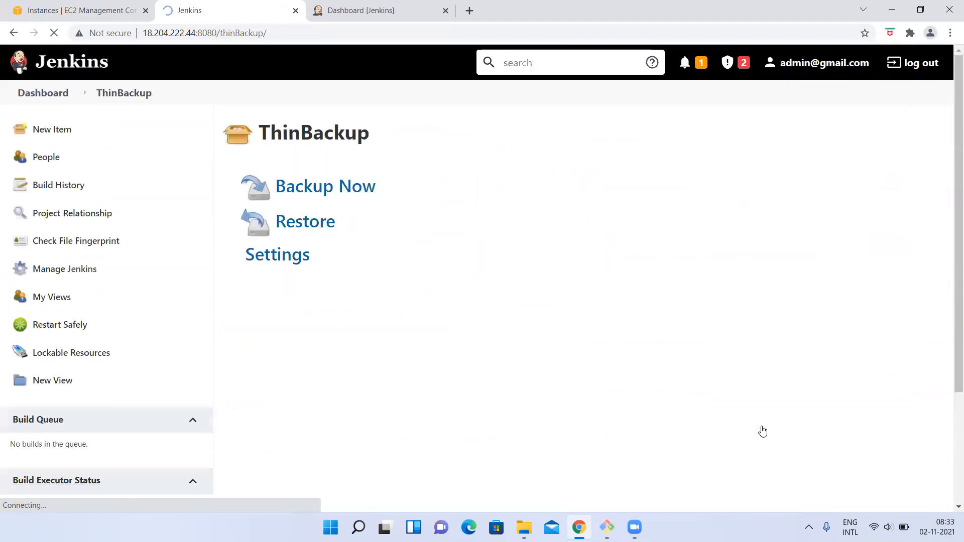
{"action": "left_click", "coordinate": [317, 189]}
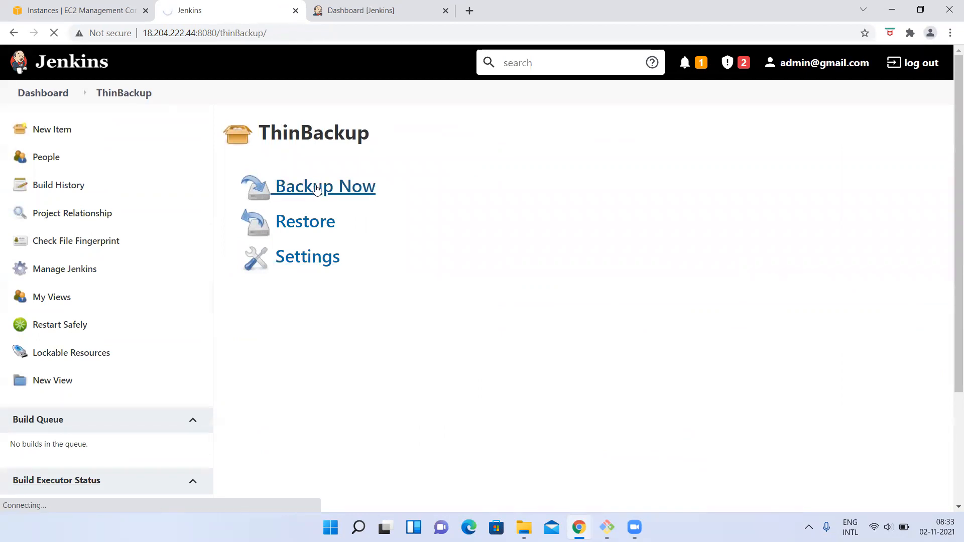
{"action": "left_click", "coordinate": [294, 255]}
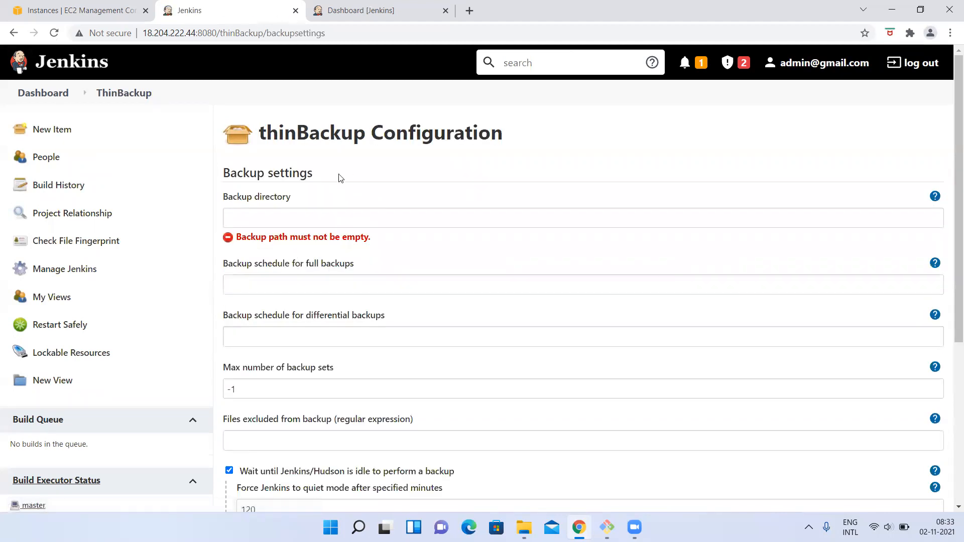
Examine the ThinBackup backup directory setting and the schedules for full and differential backups
{"action": "left_click", "coordinate": [253, 220]}
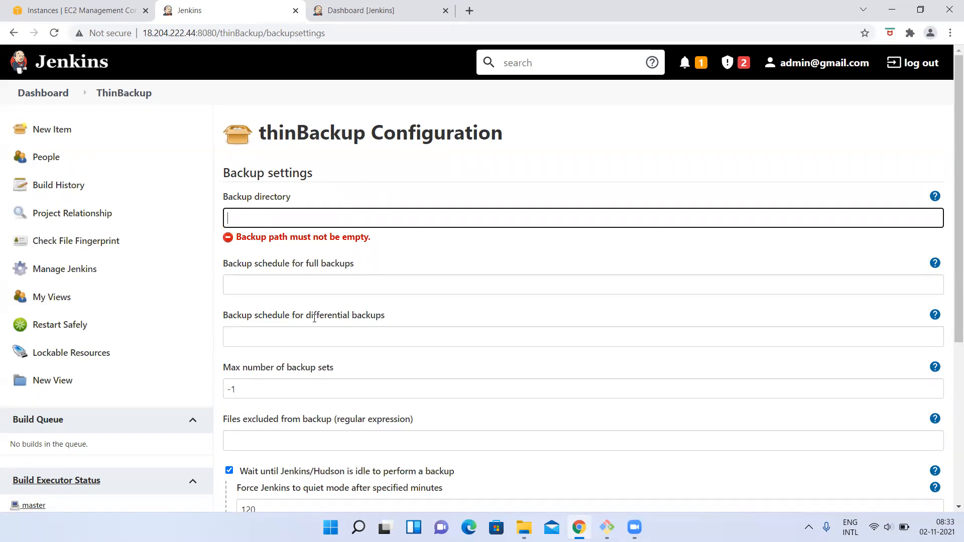
{"action": "left_click_drag", "start_coordinate": [226, 273], "coordinate": [335, 275]}
{"action": "left_click_drag", "start_coordinate": [268, 314], "coordinate": [426, 312]}
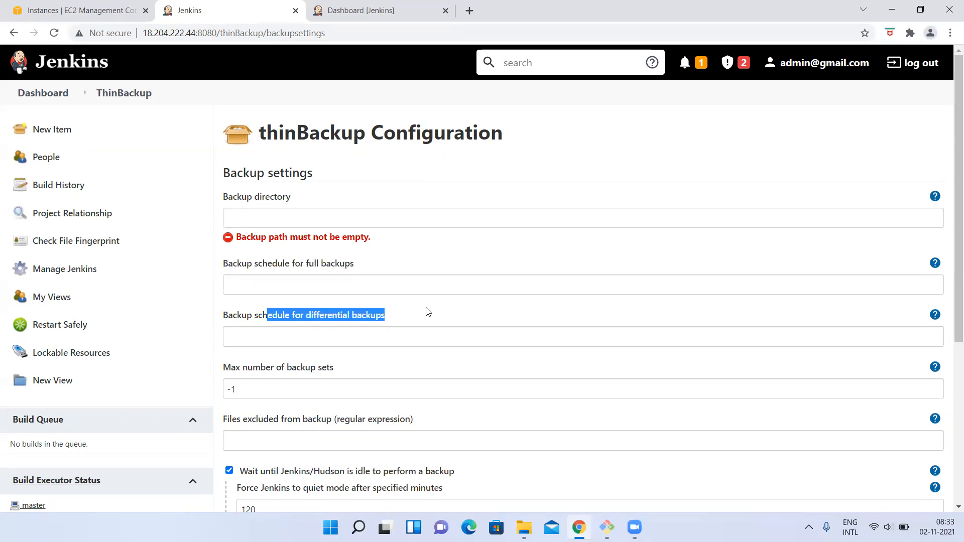
{"action": "scroll", "coordinate": [377, 355], "scroll_direction": "down", "scroll_amount": 2}
{"action": "scroll", "coordinate": [300, 397], "scroll_direction": "down", "scroll_amount": 3}
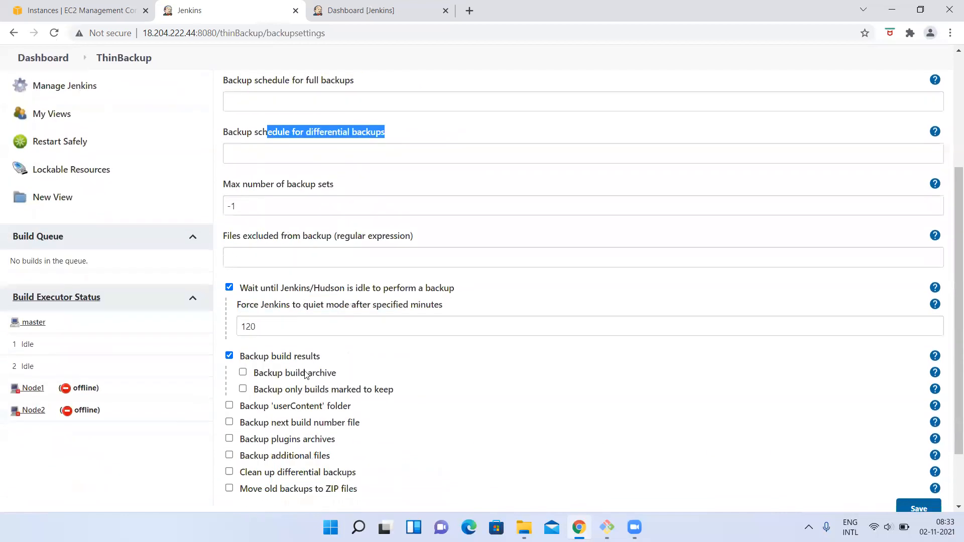
{"action": "scroll", "coordinate": [304, 371], "scroll_direction": "up", "scroll_amount": 5}
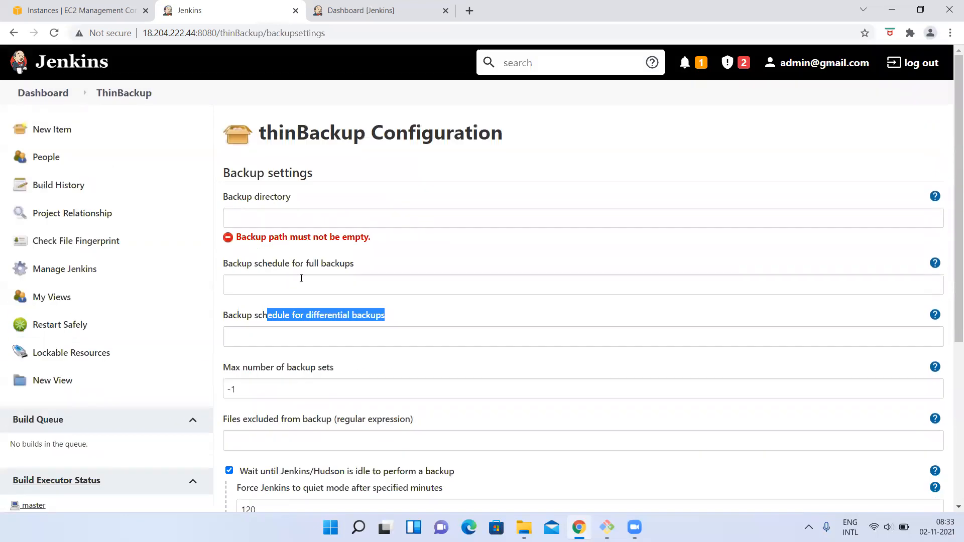
Read the help text for the ThinBackup backup directory setting, and close it
{"action": "left_click", "coordinate": [935, 196]}
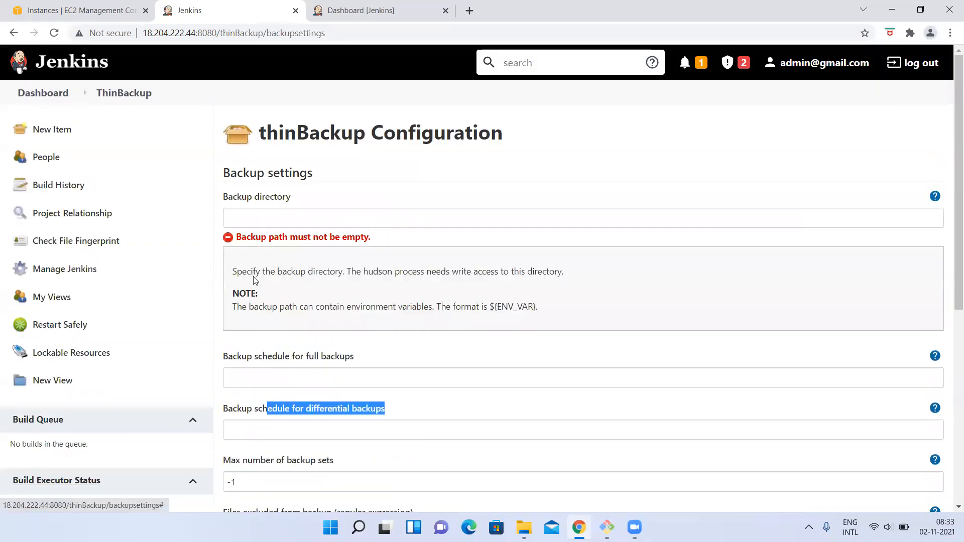
{"action": "left_click_drag", "start_coordinate": [236, 271], "coordinate": [517, 284]}
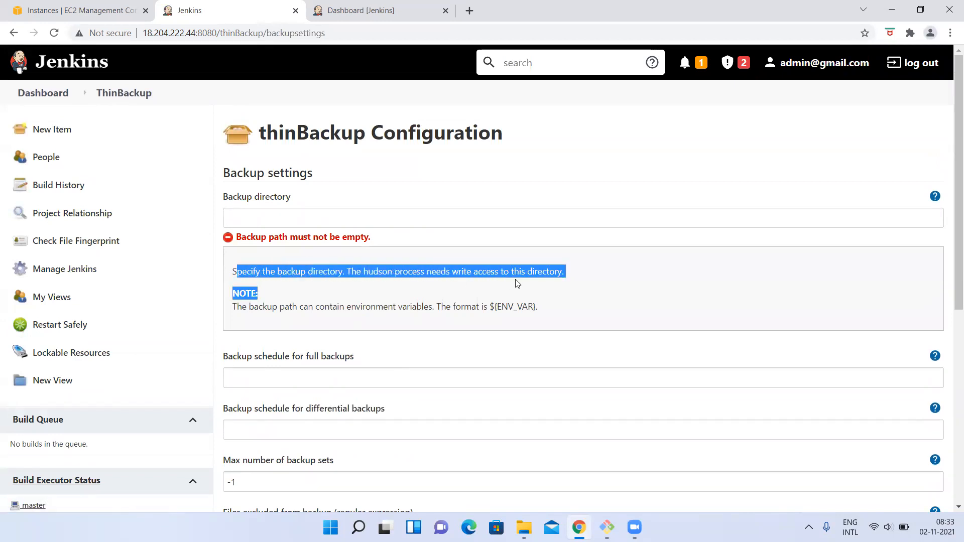
{"action": "left_click", "coordinate": [518, 284]}
{"action": "left_click", "coordinate": [266, 213]}
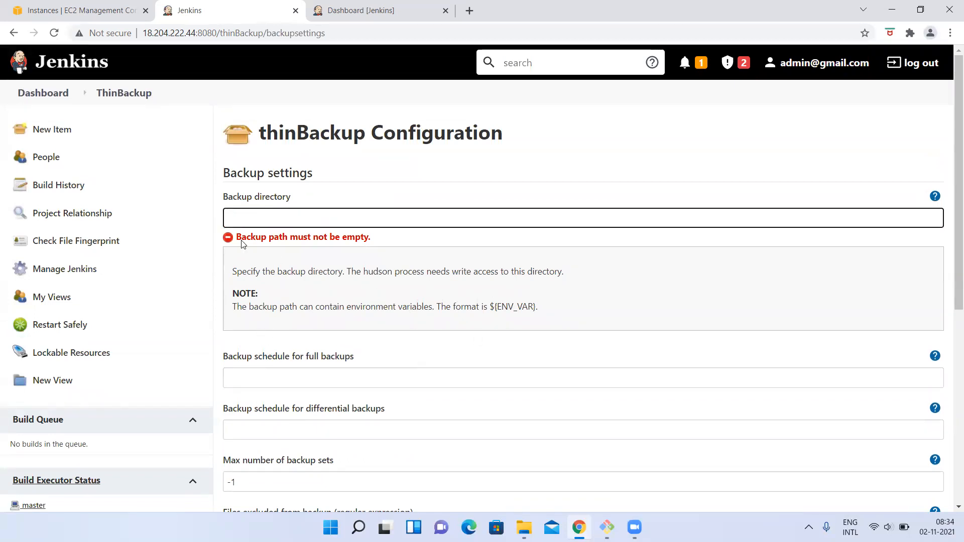
{"action": "left_click", "coordinate": [936, 197]}
{"action": "left_click", "coordinate": [935, 197]}
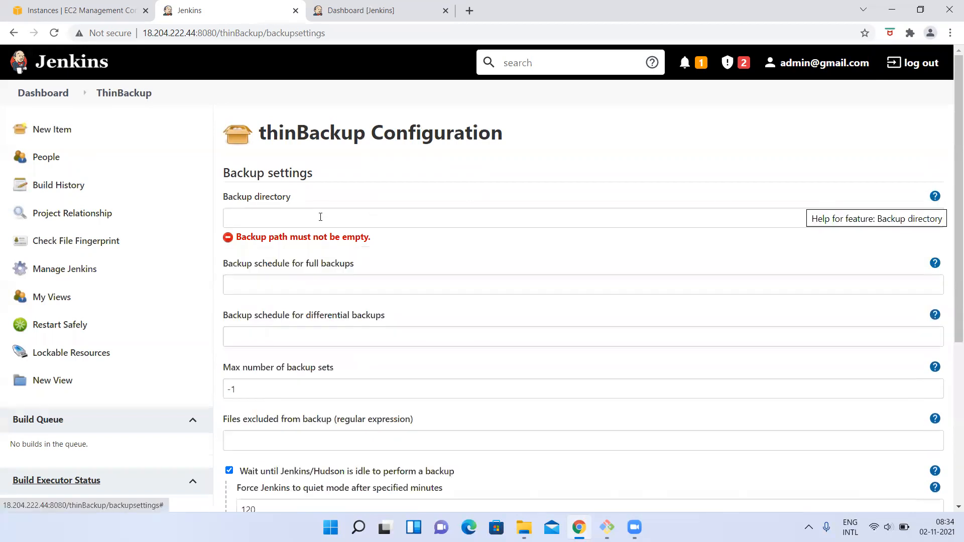
Examine ThinBackup's excluded-files setting, the idle and quiet mode options, and the backup content choices
{"action": "scroll", "coordinate": [285, 349], "scroll_direction": "down", "scroll_amount": 5}
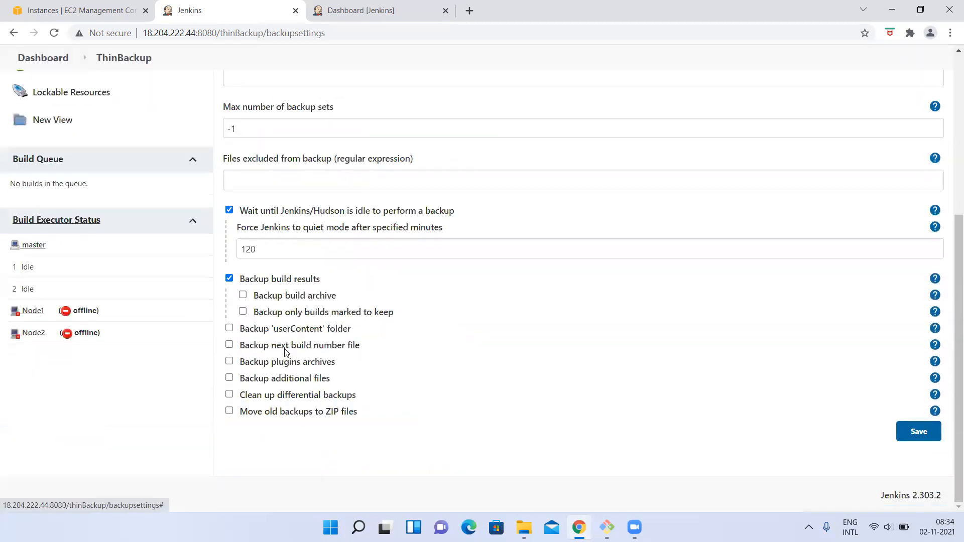
{"action": "scroll", "coordinate": [285, 352], "scroll_direction": "up", "scroll_amount": 1}
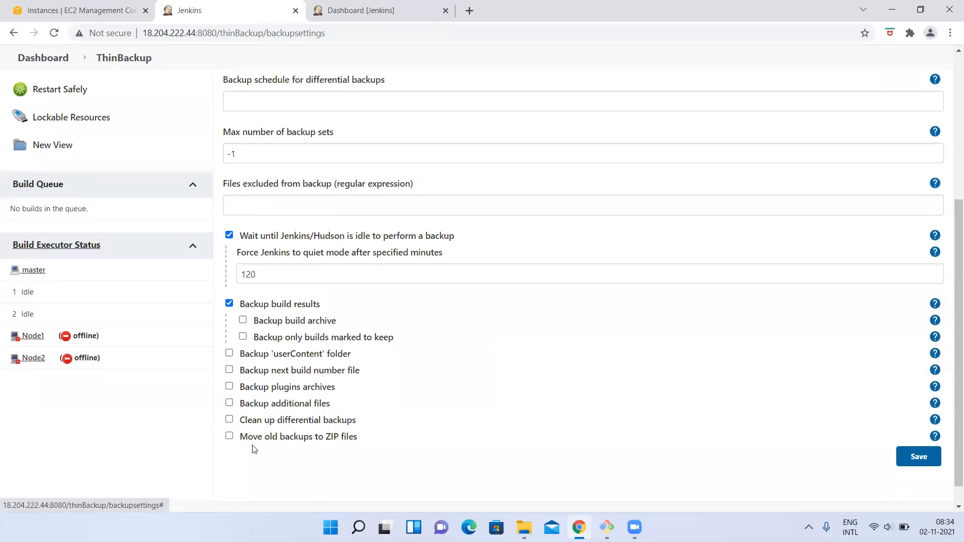
{"action": "scroll", "coordinate": [274, 246], "scroll_direction": "up", "scroll_amount": 1}
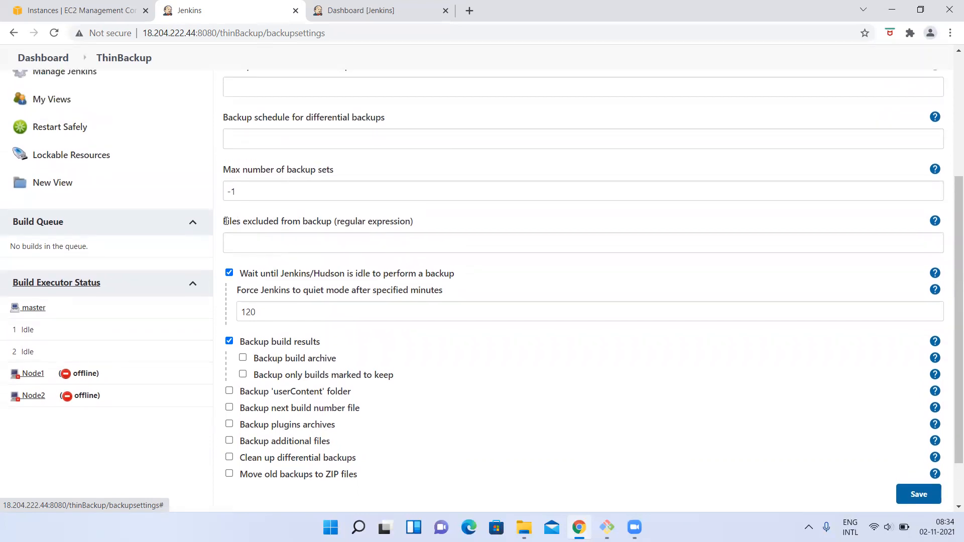
{"action": "left_click_drag", "start_coordinate": [225, 221], "coordinate": [331, 221]}
{"action": "left_click", "coordinate": [277, 240]}
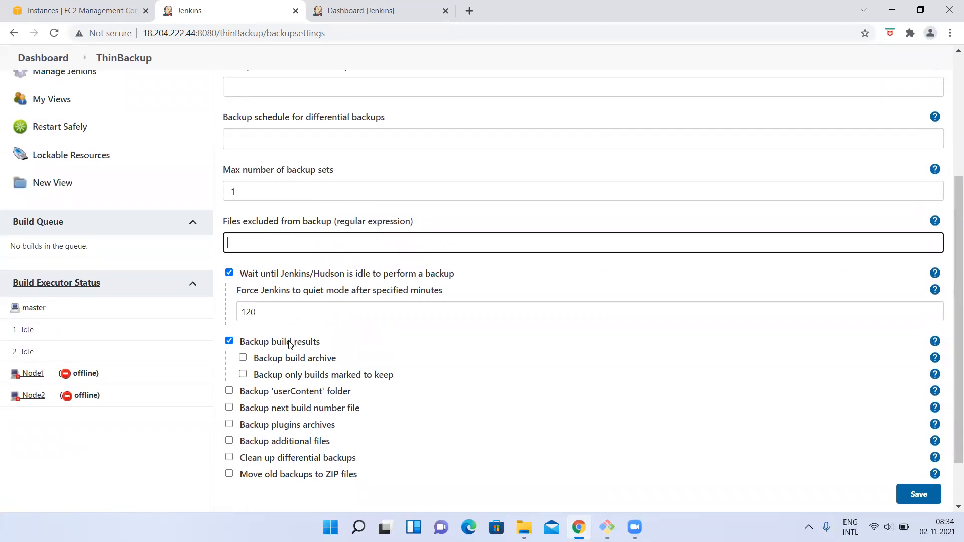
{"action": "scroll", "coordinate": [288, 345], "scroll_direction": "down", "scroll_amount": 1}
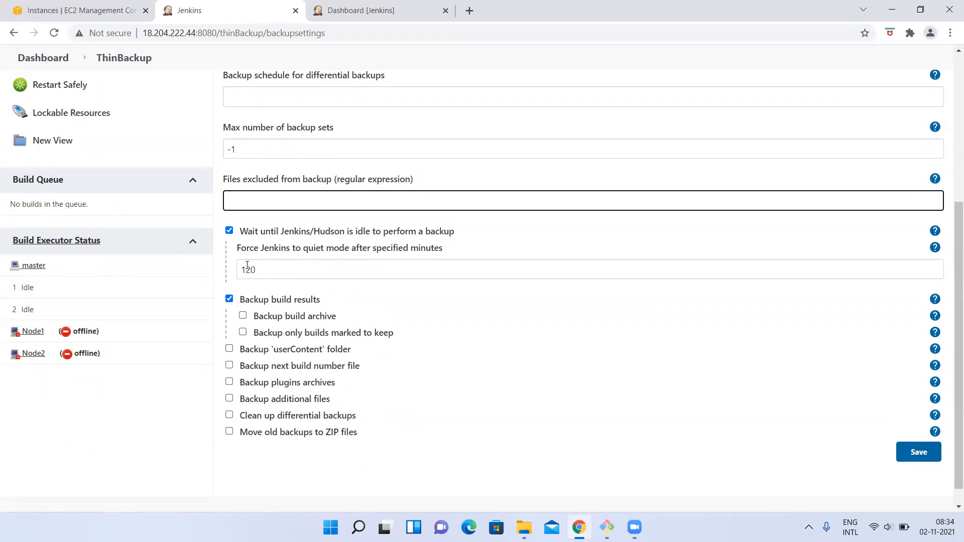
{"action": "scroll", "coordinate": [256, 230], "scroll_direction": "up", "scroll_amount": 5}
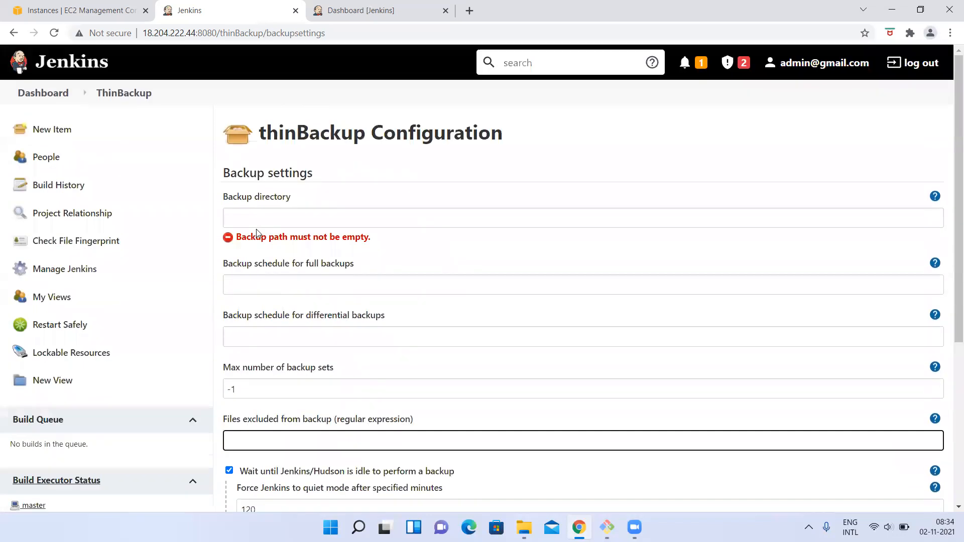
{"action": "scroll", "coordinate": [256, 233], "scroll_direction": "down", "scroll_amount": 5}
{"action": "scroll", "coordinate": [523, 368], "scroll_direction": "up", "scroll_amount": 5}
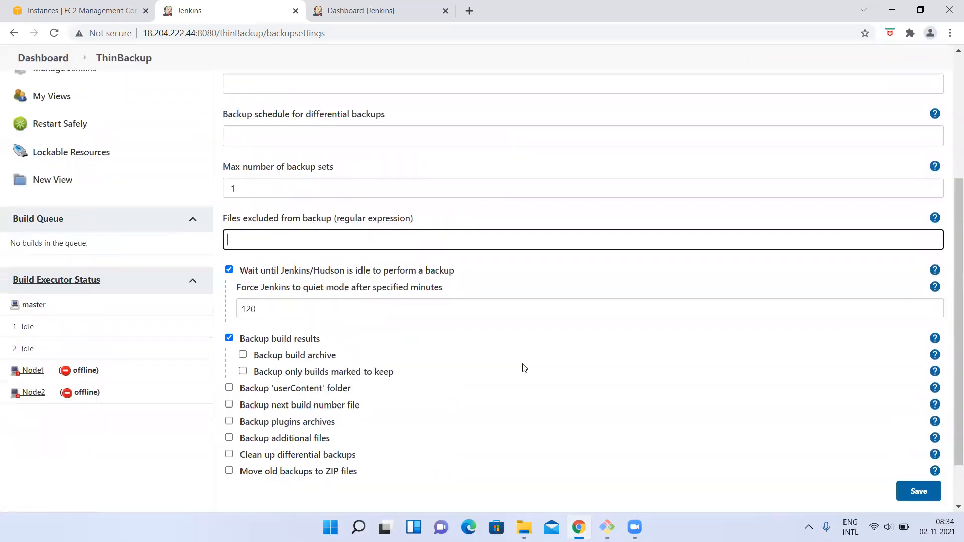
Leave the ThinBackup settings unsaved and return to the list of available plugins in the Plugin Manager
{"action": "left_click", "coordinate": [65, 270]}
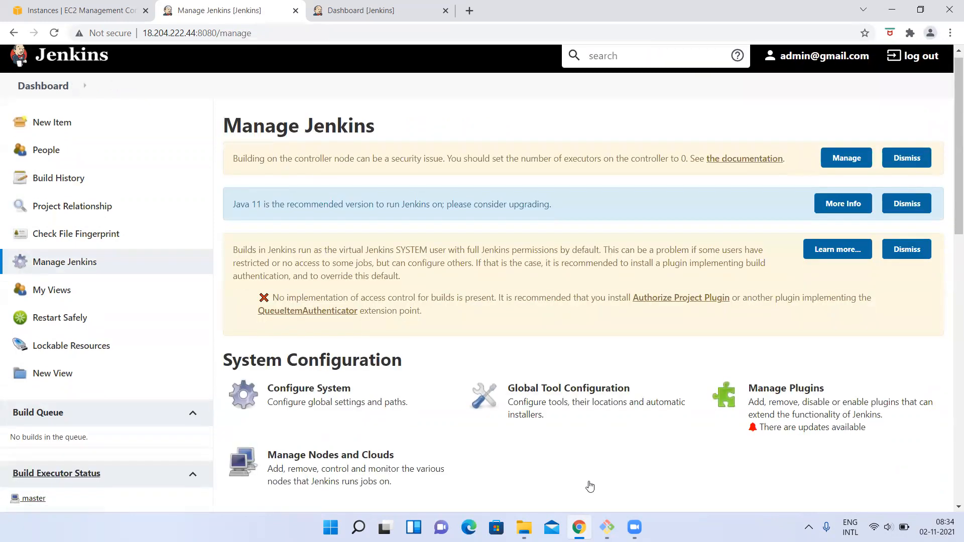
{"action": "scroll", "coordinate": [522, 415], "scroll_direction": "down", "scroll_amount": 10}
{"action": "scroll", "coordinate": [551, 423], "scroll_direction": "down", "scroll_amount": 1}
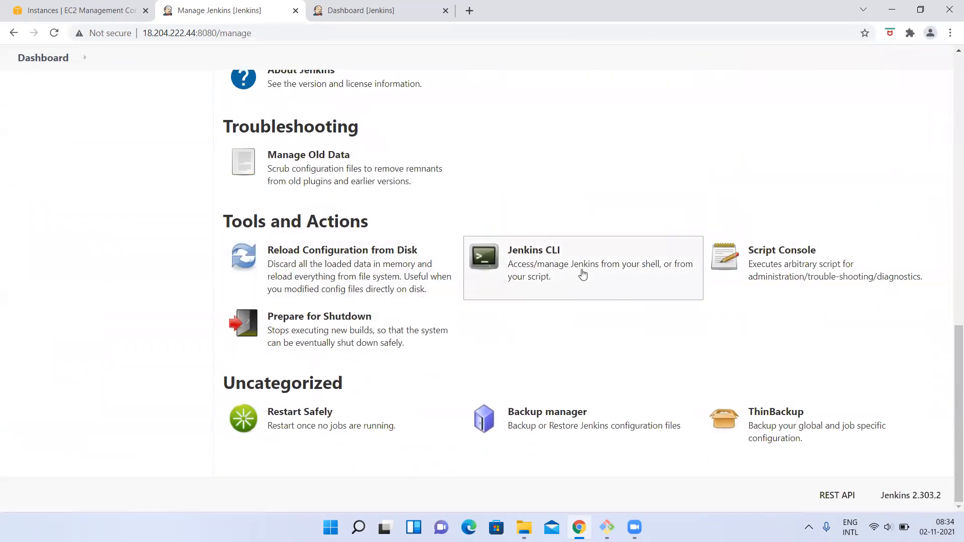
{"action": "scroll", "coordinate": [366, 209], "scroll_direction": "up", "scroll_amount": 4}
{"action": "scroll", "coordinate": [377, 205], "scroll_direction": "down", "scroll_amount": 3}
{"action": "scroll", "coordinate": [366, 213], "scroll_direction": "up", "scroll_amount": 10}
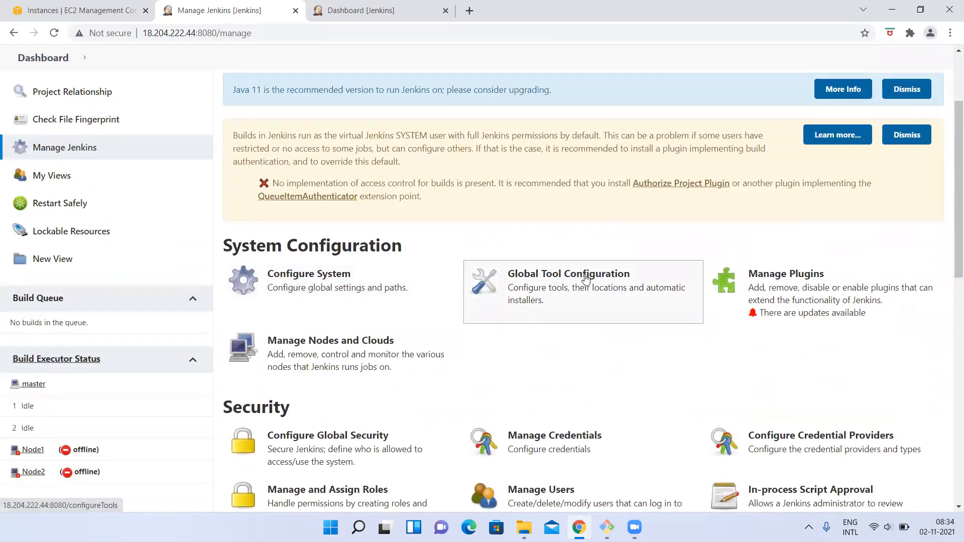
{"action": "left_click", "coordinate": [749, 290]}
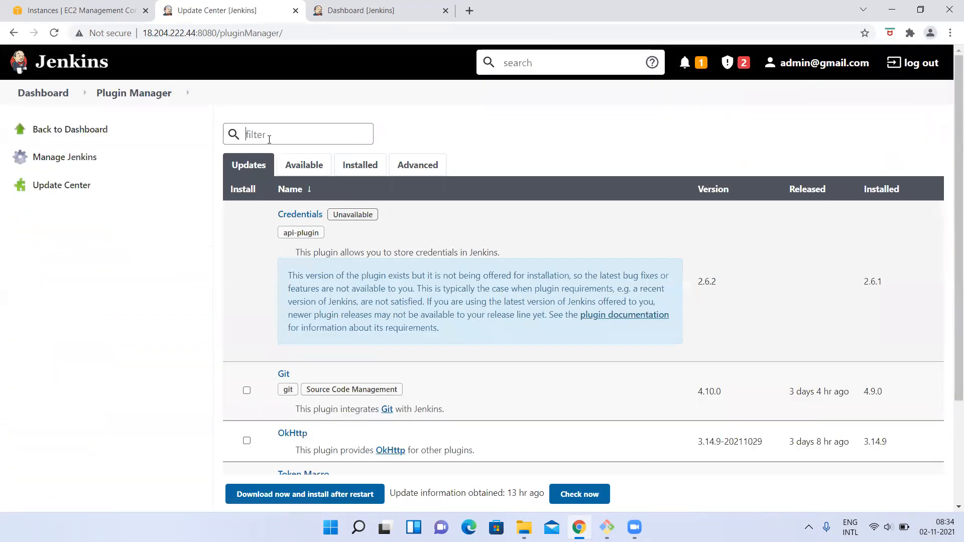
{"action": "left_click", "coordinate": [306, 168]}
Search the available plugins for "peri" and install the Periodic Backup plugin without a restart
{"action": "left_click", "coordinate": [250, 131]}
{"action": "type", "text": "pe"}
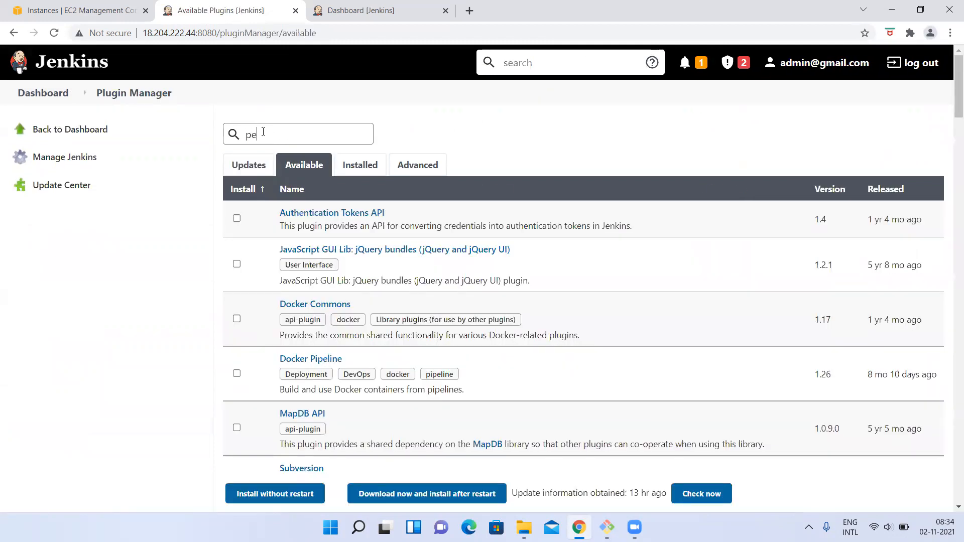
{"action": "type", "text": "rrio"}
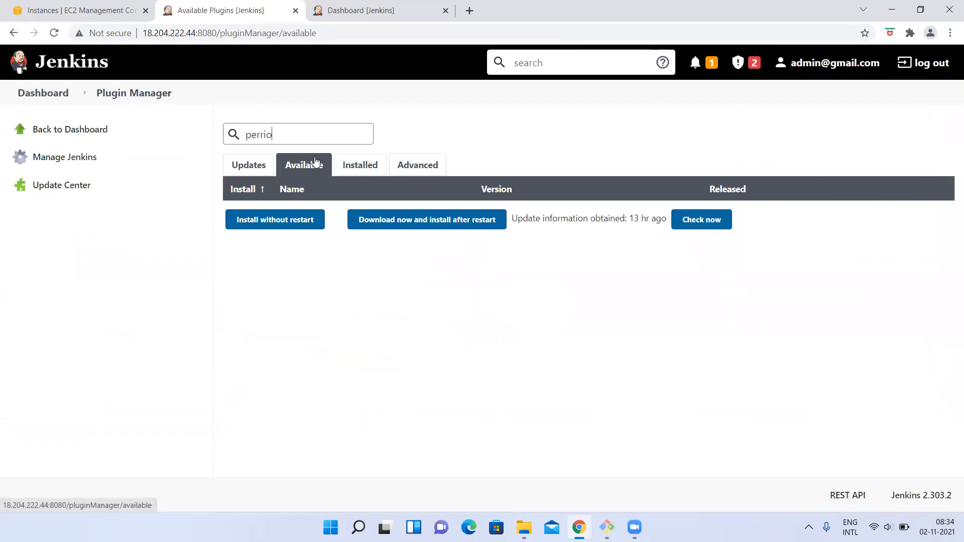
{"action": "key", "text": "BackSpace"}
{"action": "key", "text": "BackSpace"}
{"action": "key", "text": "BackSpace"}
{"action": "type", "text": "i"}
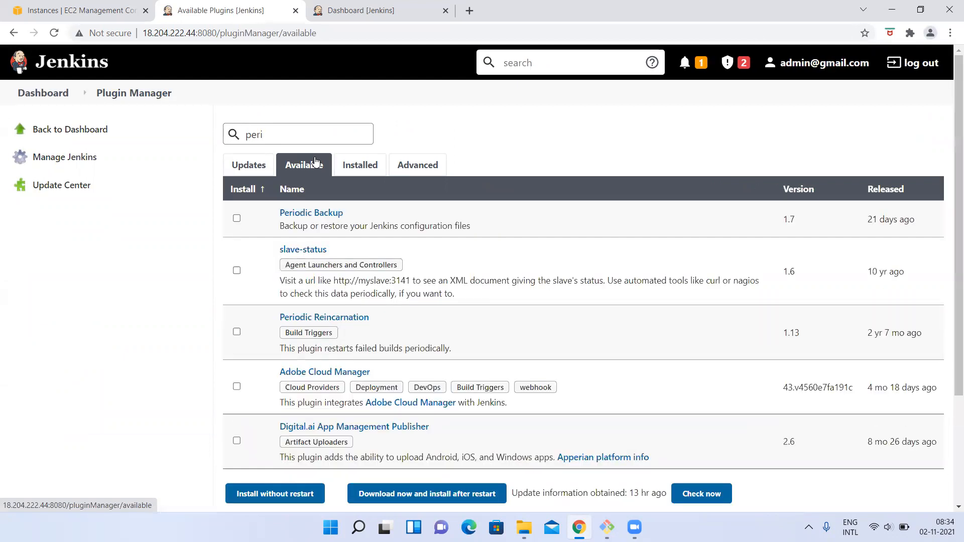
{"action": "left_click", "coordinate": [236, 218]}
{"action": "left_click", "coordinate": [274, 491]}
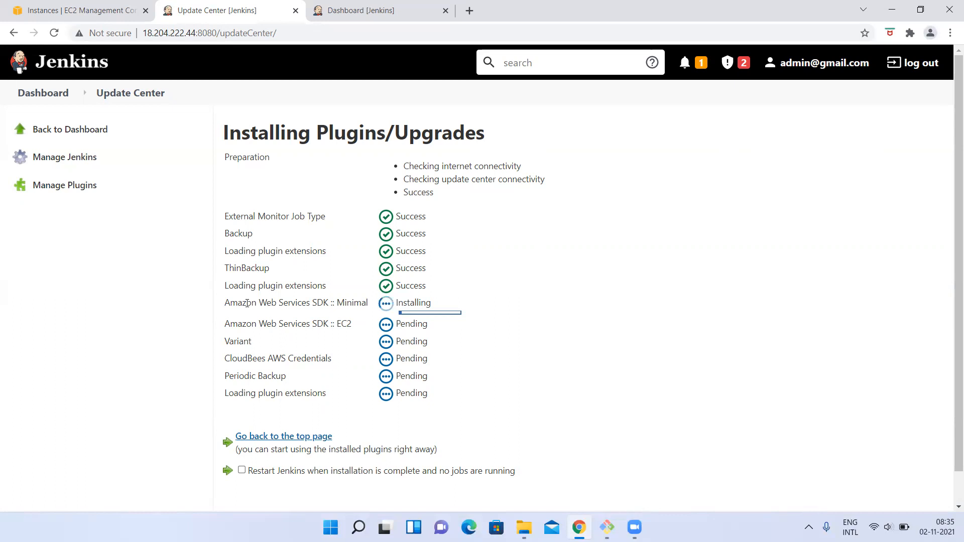
Open the configuration page of the Periodic Backup Manager from the Jenkins management page
{"action": "left_click", "coordinate": [35, 158]}
{"action": "scroll", "coordinate": [441, 340], "scroll_direction": "down", "scroll_amount": 10}
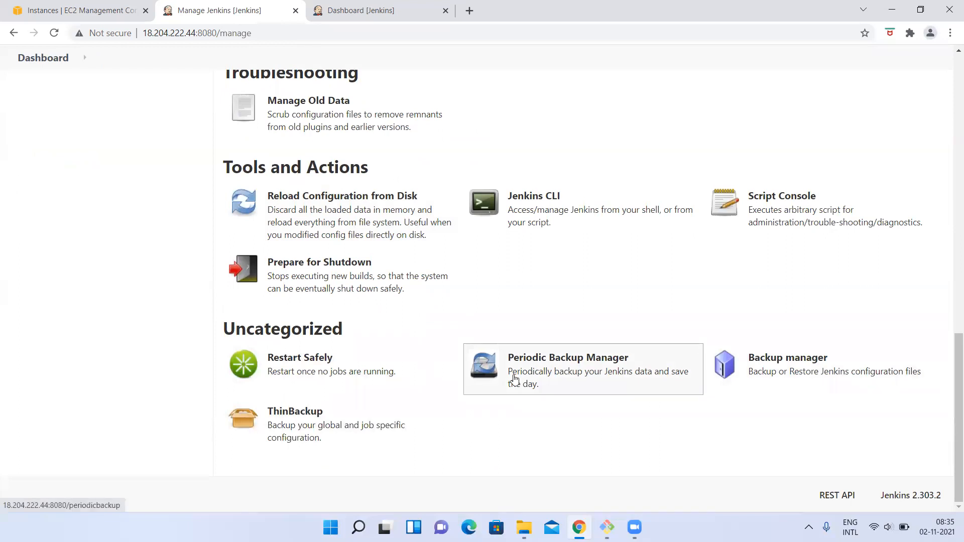
{"action": "left_click", "coordinate": [529, 380]}
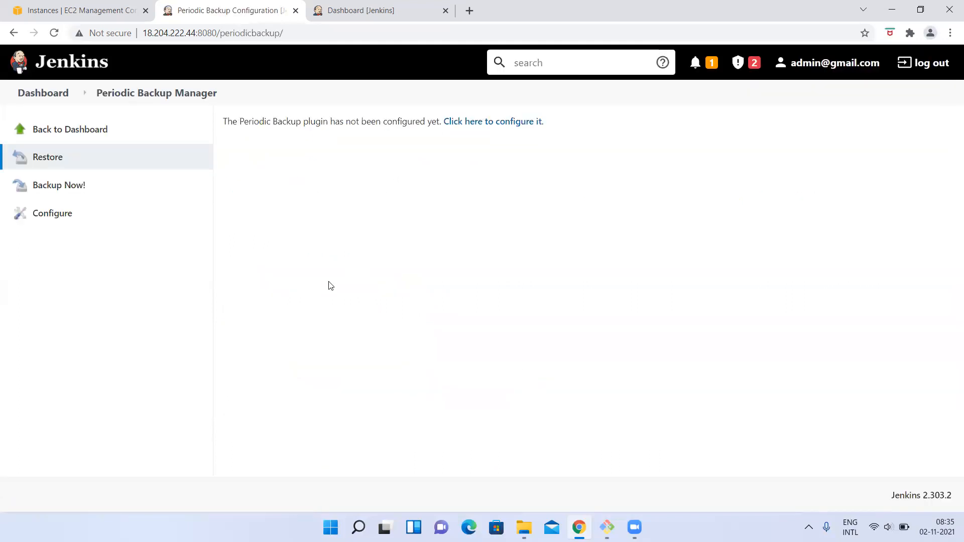
{"action": "left_click", "coordinate": [473, 123]}
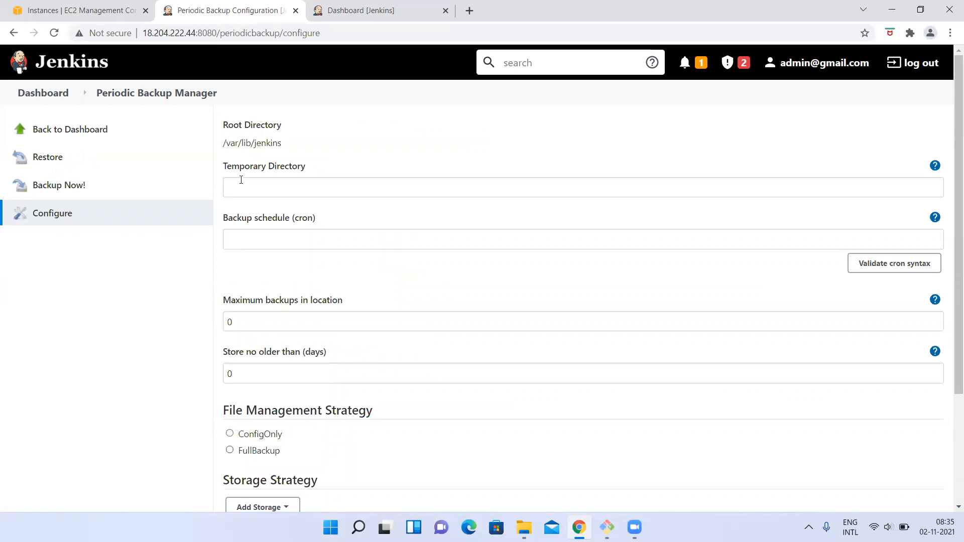
Examine the Root Directory, Temporary Directory and cron backup schedule settings in the Periodic Backup configuration
{"action": "scroll", "coordinate": [289, 384], "scroll_direction": "down", "scroll_amount": 3}
{"action": "scroll", "coordinate": [289, 384], "scroll_direction": "up", "scroll_amount": 3}
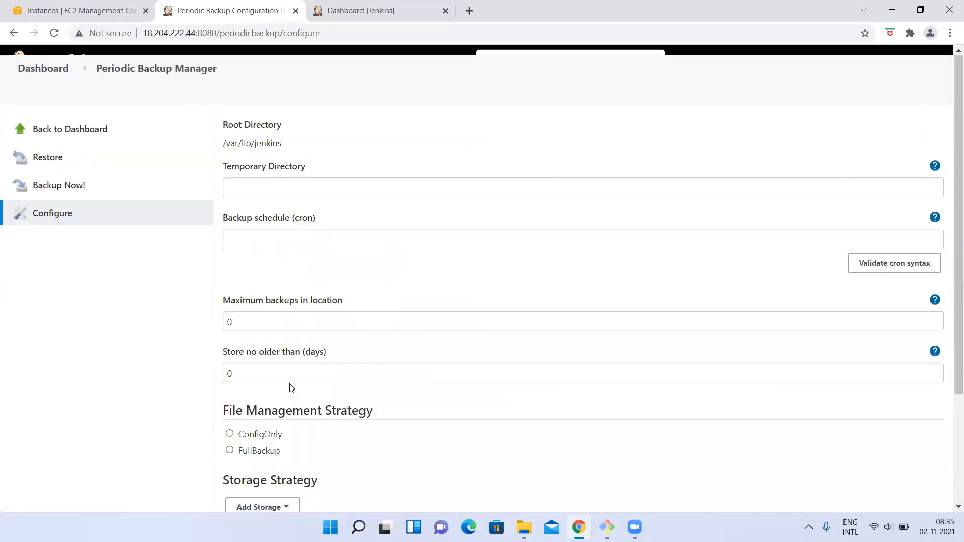
{"action": "left_click_drag", "start_coordinate": [226, 144], "coordinate": [284, 144]}
{"action": "left_click", "coordinate": [257, 193]}
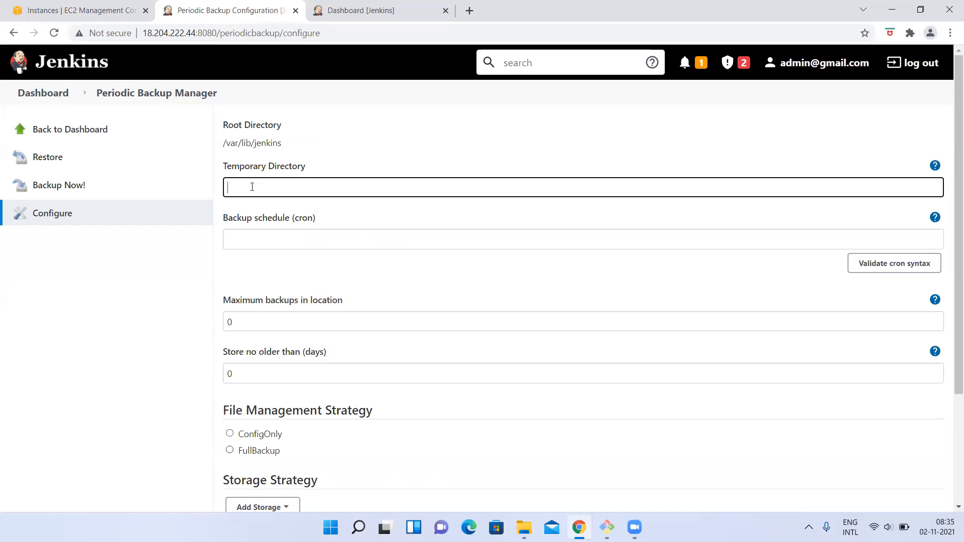
{"action": "left_click", "coordinate": [250, 237]}
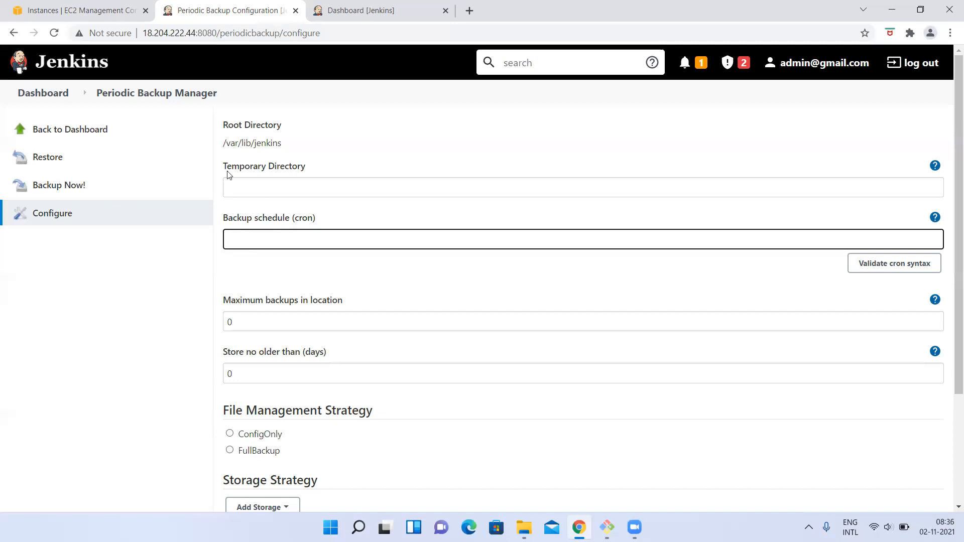
{"action": "left_click_drag", "start_coordinate": [224, 142], "coordinate": [295, 142]}
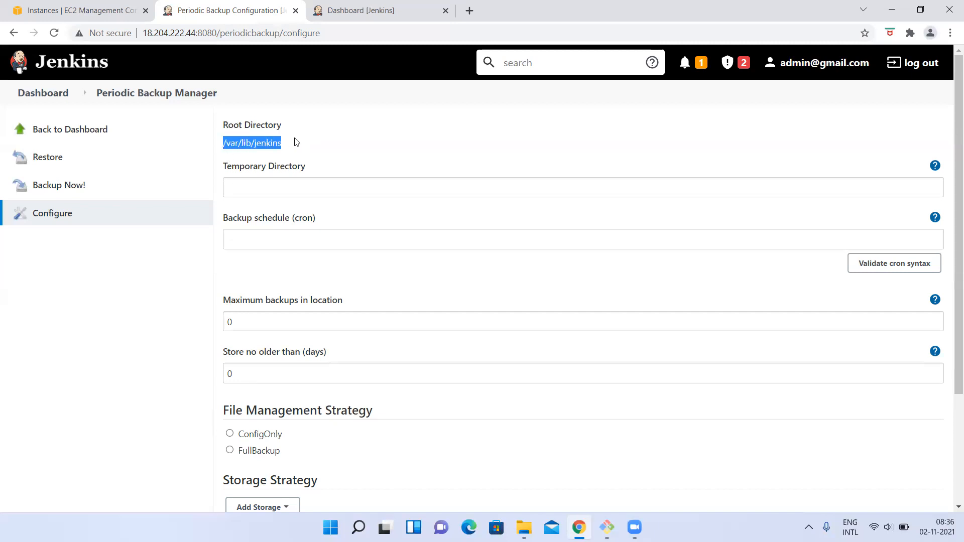
{"action": "left_click", "coordinate": [296, 142]}
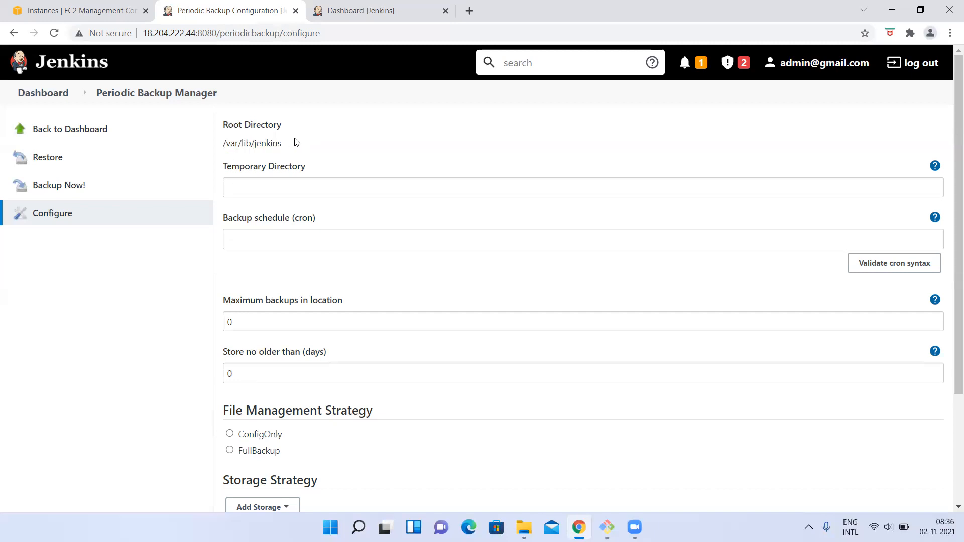
Examine the directory, cron schedule, maximum backups and retention settings in the Periodic Backup configuration
{"action": "left_click", "coordinate": [249, 190]}
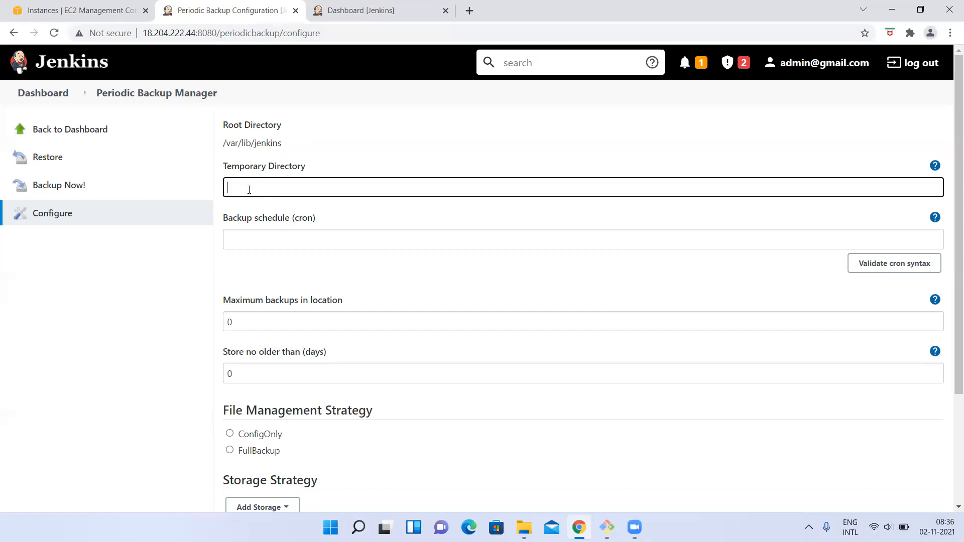
{"action": "left_click", "coordinate": [257, 241]}
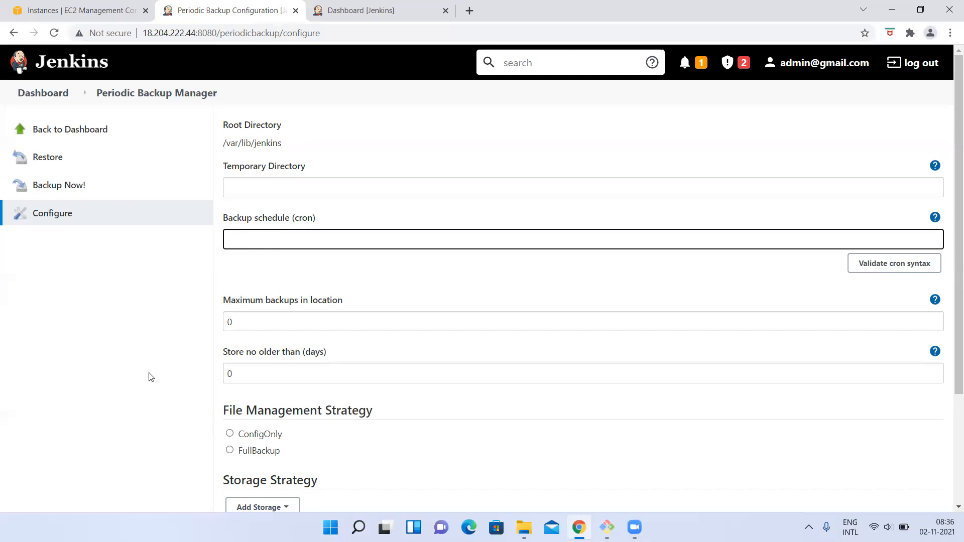
{"action": "scroll", "coordinate": [149, 377], "scroll_direction": "down", "scroll_amount": 2}
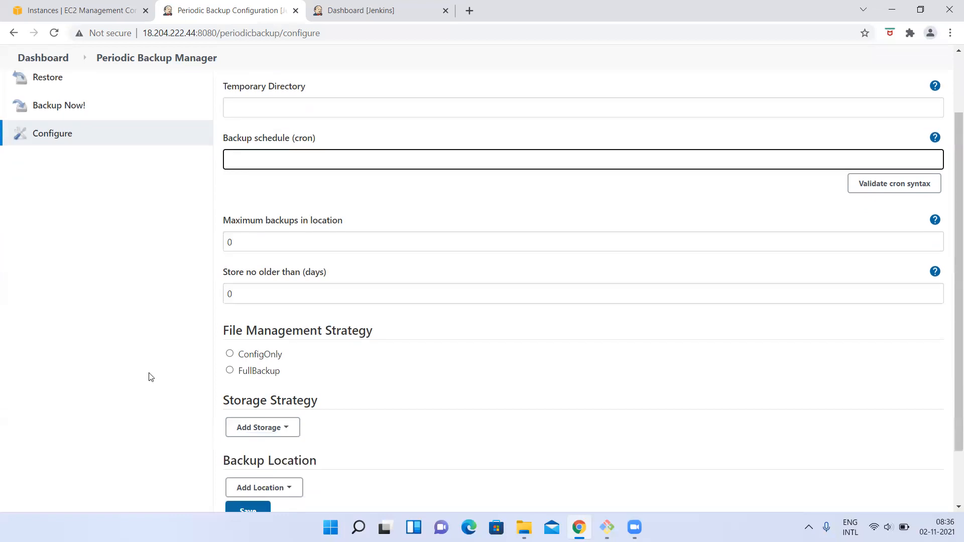
{"action": "left_click", "coordinate": [307, 237]}
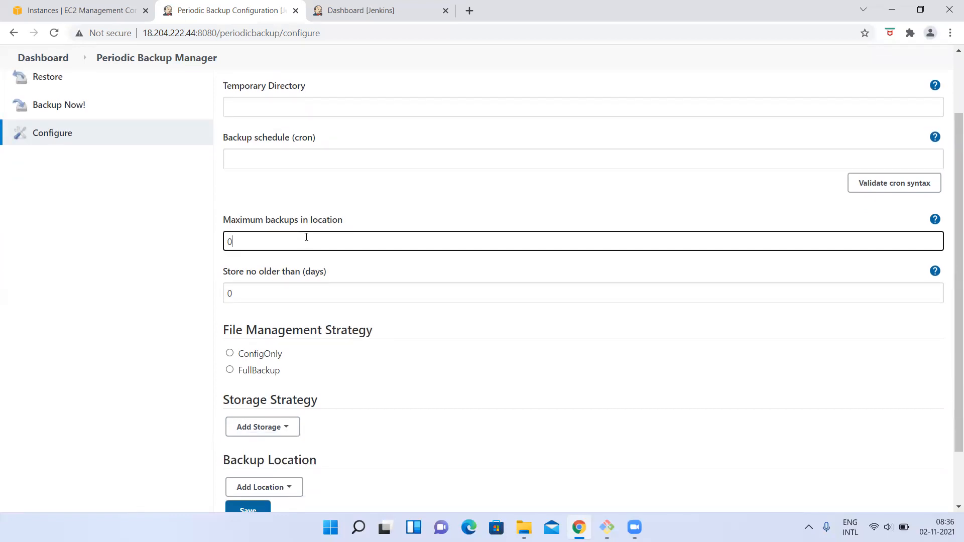
{"action": "left_click", "coordinate": [117, 282]}
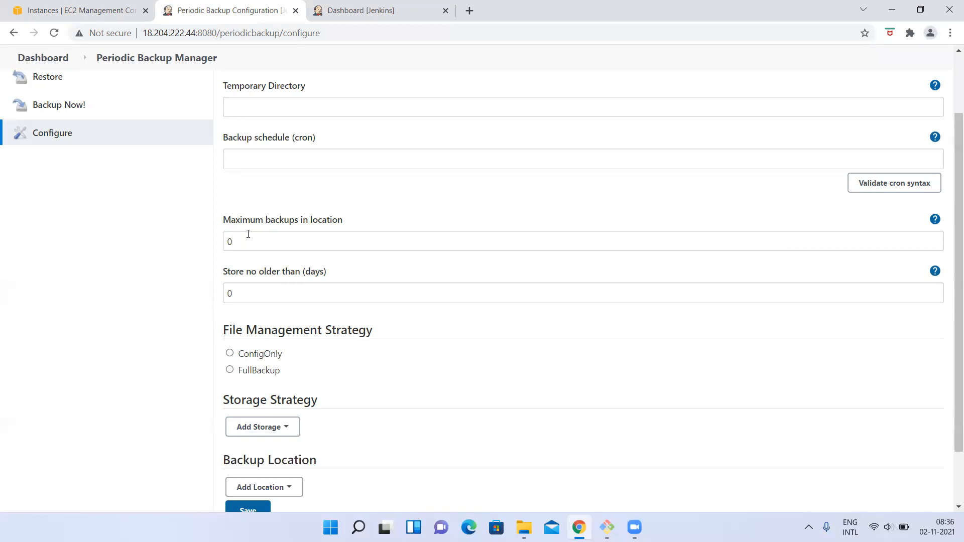
{"action": "scroll", "coordinate": [167, 262], "scroll_direction": "up", "scroll_amount": 1}
{"action": "left_click", "coordinate": [268, 189]}
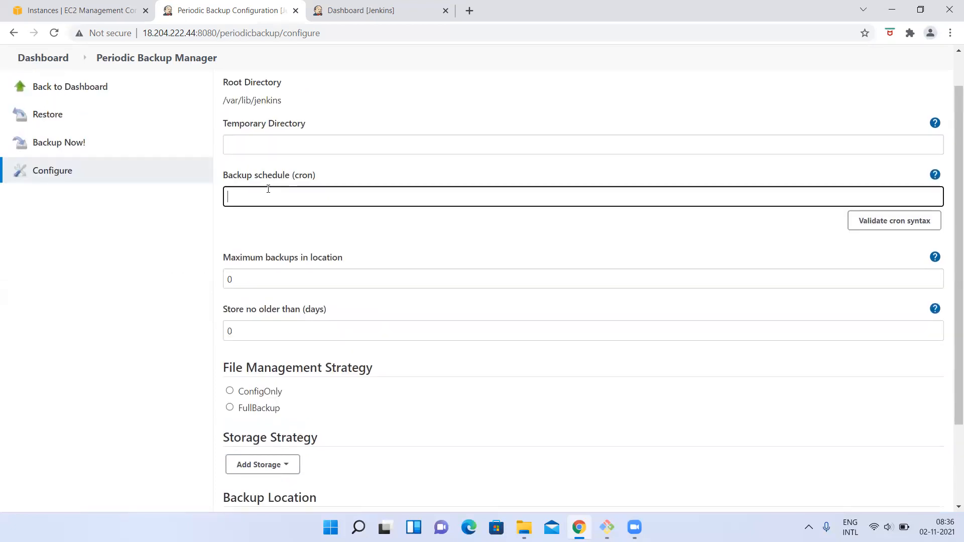
{"action": "left_click", "coordinate": [95, 321]}
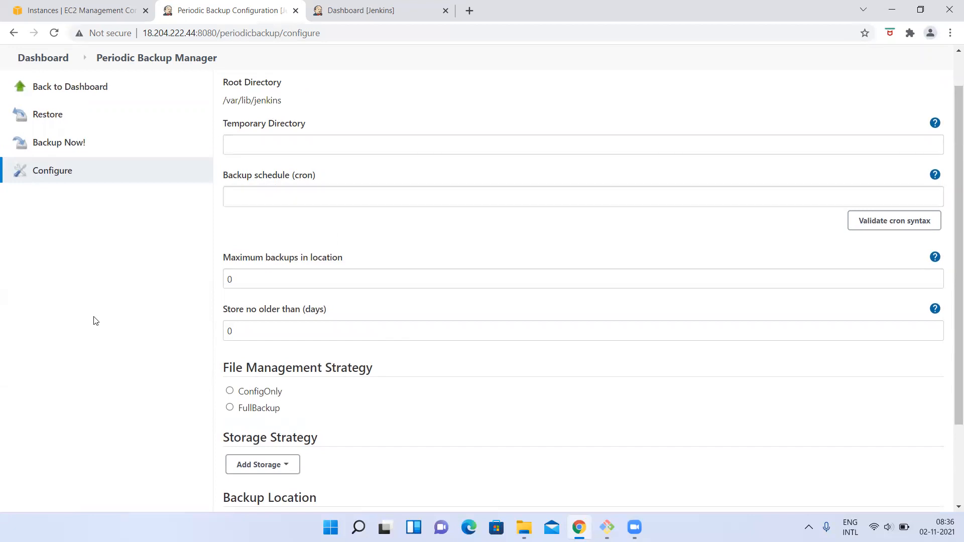
{"action": "left_click_drag", "start_coordinate": [224, 98], "coordinate": [301, 113]}
{"action": "left_click", "coordinate": [151, 260]}
Set the maximum backups in location to 5
{"action": "double_click", "coordinate": [229, 279]}
{"action": "type", "text": "5"}
{"action": "left_click", "coordinate": [114, 273]}
Review how the maximum backups limit relates to the cron backup schedule, and revisit the Temporary Directory setting
{"action": "left_click", "coordinate": [230, 198]}
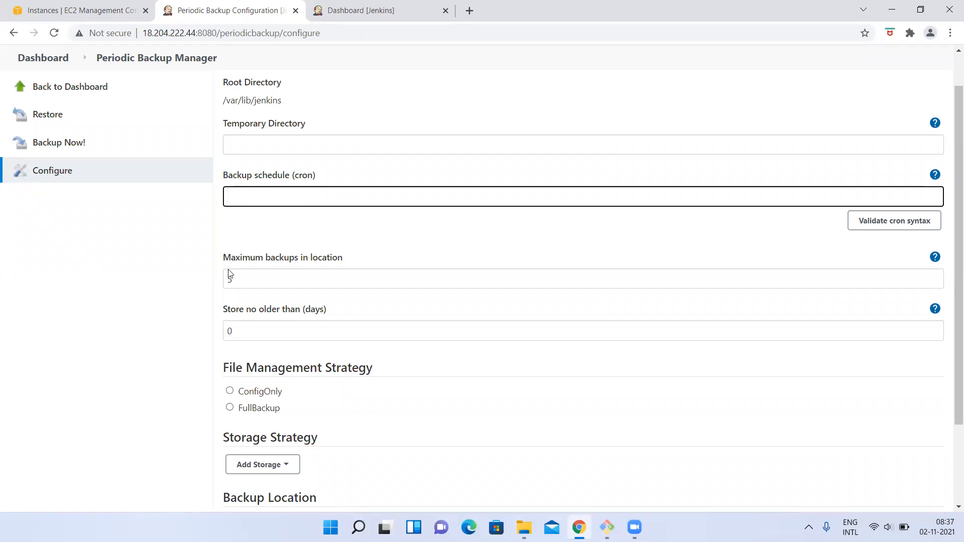
{"action": "left_click_drag", "start_coordinate": [249, 281], "coordinate": [94, 319]}
{"action": "left_click", "coordinate": [241, 191]}
{"action": "left_click_drag", "start_coordinate": [254, 279], "coordinate": [117, 282]}
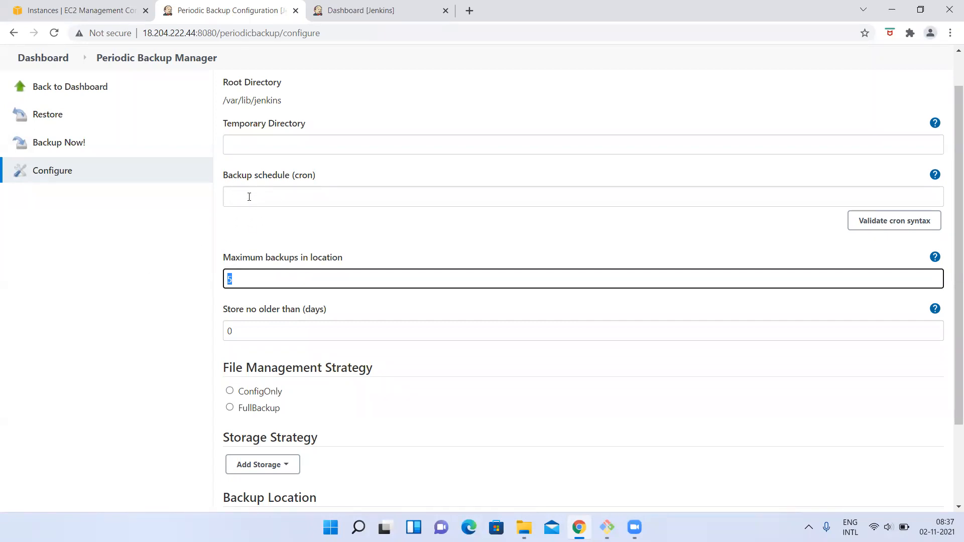
{"action": "left_click", "coordinate": [241, 279]}
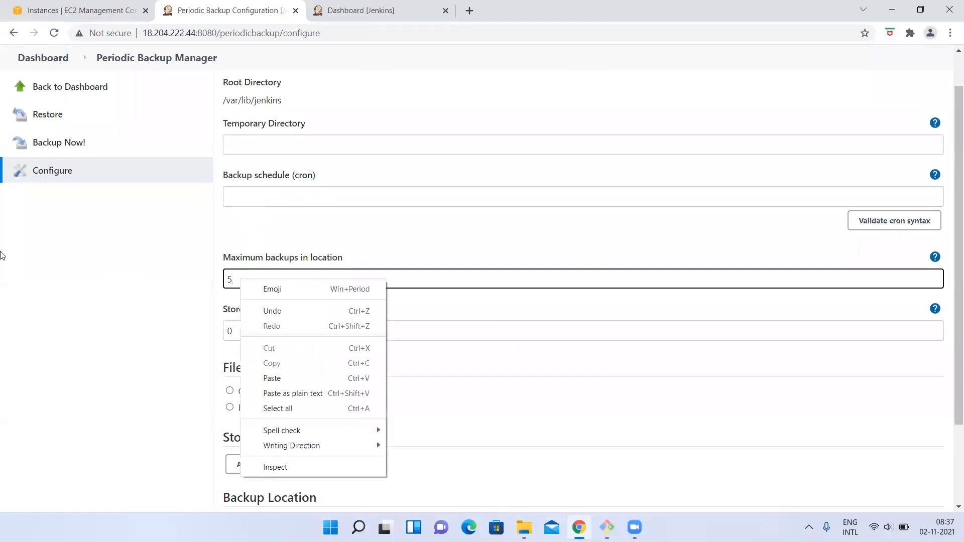
{"action": "left_click", "coordinate": [255, 197]}
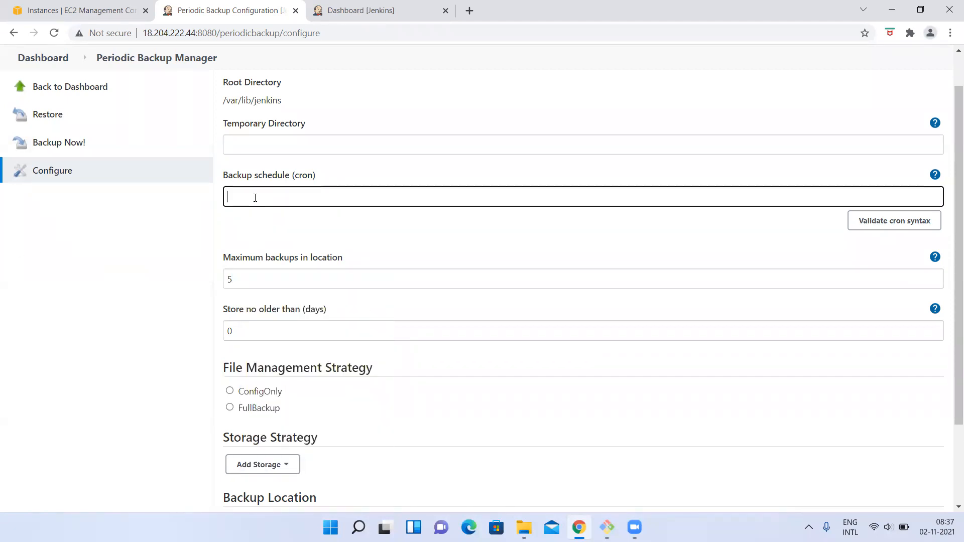
{"action": "left_click_drag", "start_coordinate": [256, 280], "coordinate": [225, 279]}
{"action": "left_click", "coordinate": [254, 210]}
{"action": "left_click", "coordinate": [247, 273]}
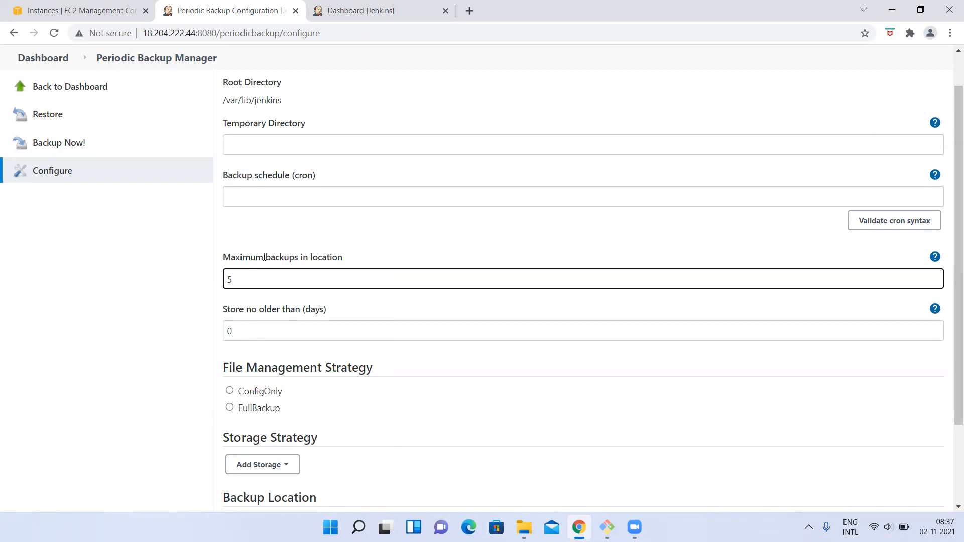
{"action": "double_click", "coordinate": [262, 278]}
{"action": "left_click", "coordinate": [260, 194]}
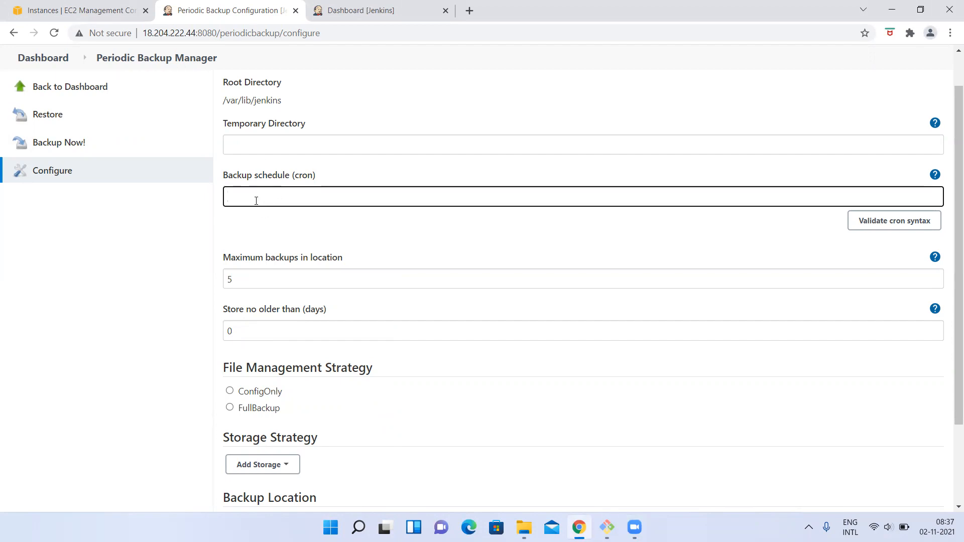
{"action": "left_click", "coordinate": [247, 146]}
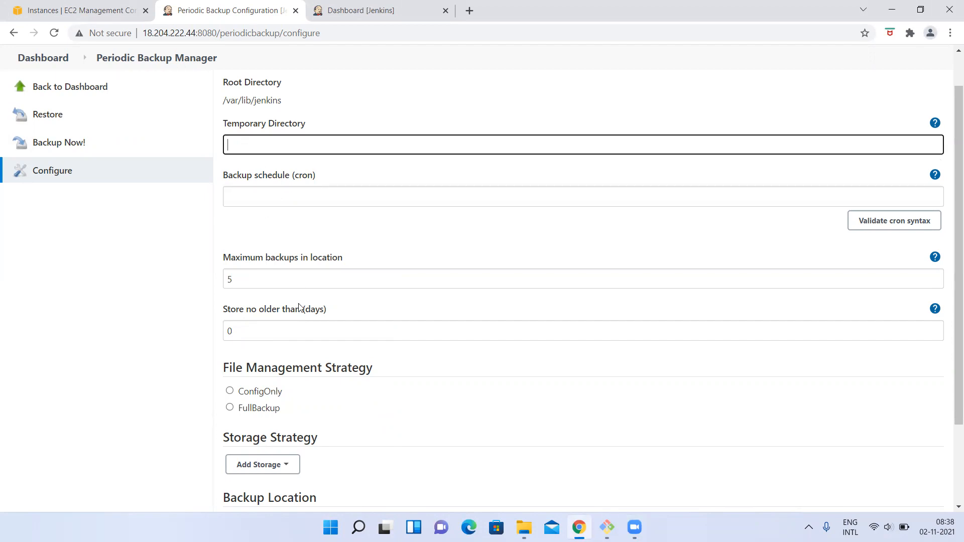
Set the maximum backups in location to 50 and enter "5 minutes" as the backup schedule
{"action": "scroll", "coordinate": [296, 321], "scroll_direction": "down", "scroll_amount": 1}
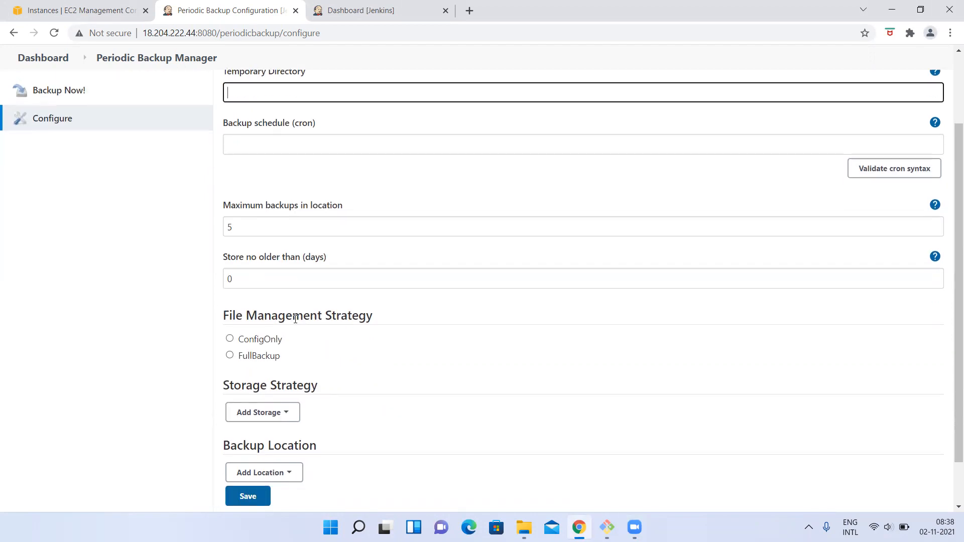
{"action": "left_click", "coordinate": [245, 282]}
{"action": "left_click_drag", "start_coordinate": [249, 225], "coordinate": [214, 230]}
{"action": "type", "text": "50"}
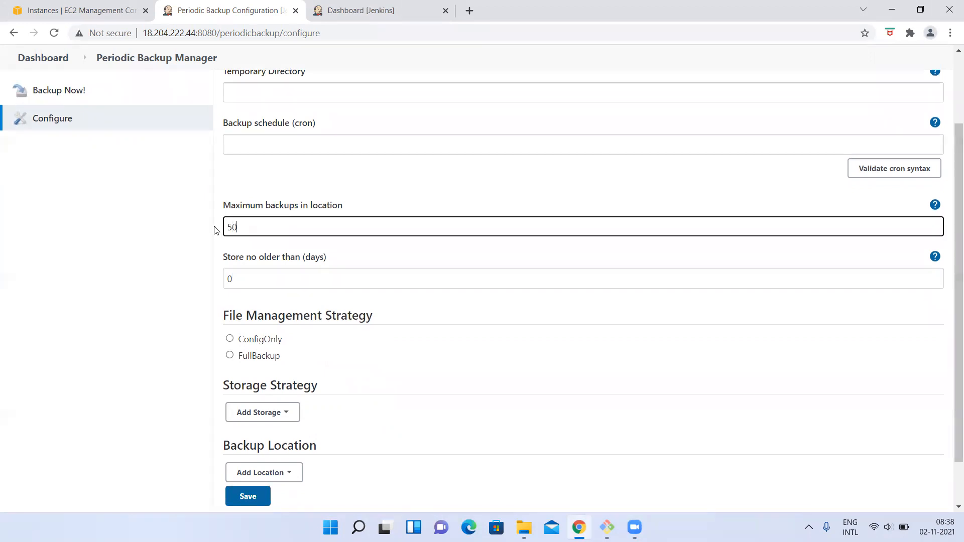
{"action": "left_click", "coordinate": [124, 296]}
{"action": "left_click", "coordinate": [261, 142]}
{"action": "type", "text": "5 minutes"}
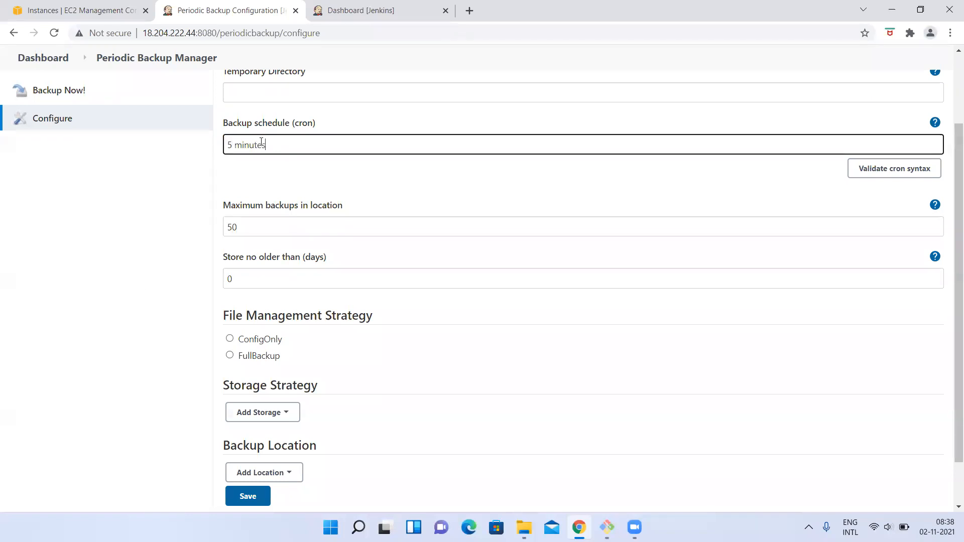
{"action": "left_click", "coordinate": [113, 278]}
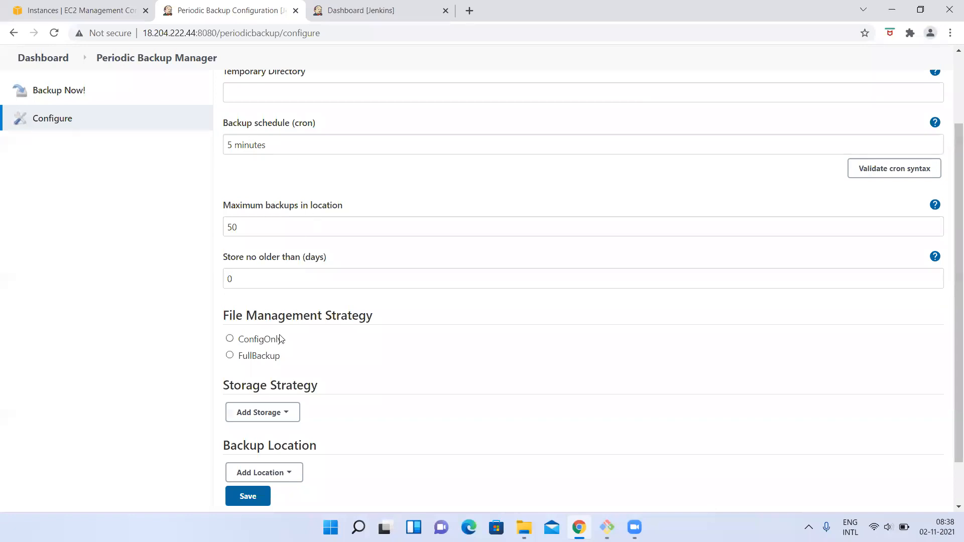
Limit stored backups to no older than 5 days
{"action": "double_click", "coordinate": [254, 224]}
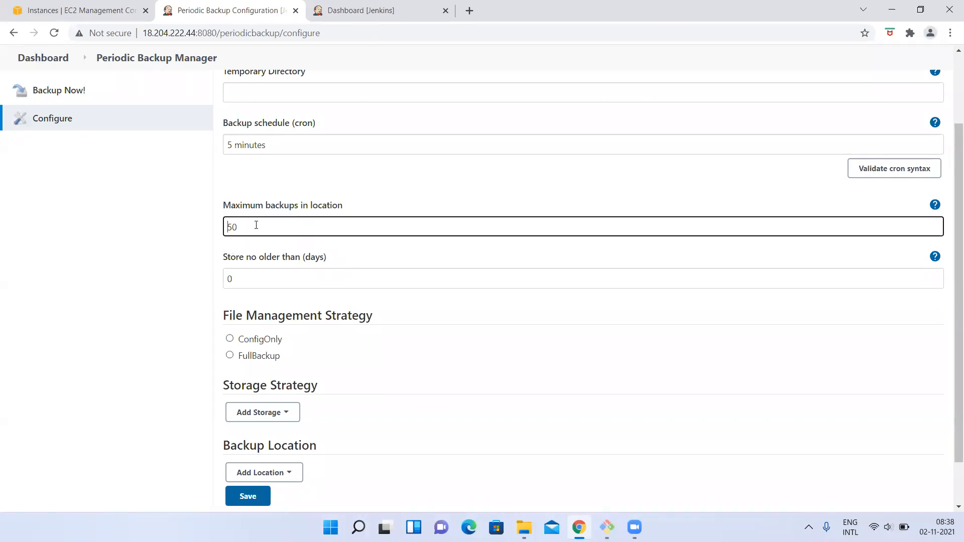
{"action": "left_click", "coordinate": [252, 279]}
{"action": "left_click_drag", "start_coordinate": [252, 279], "coordinate": [205, 289]}
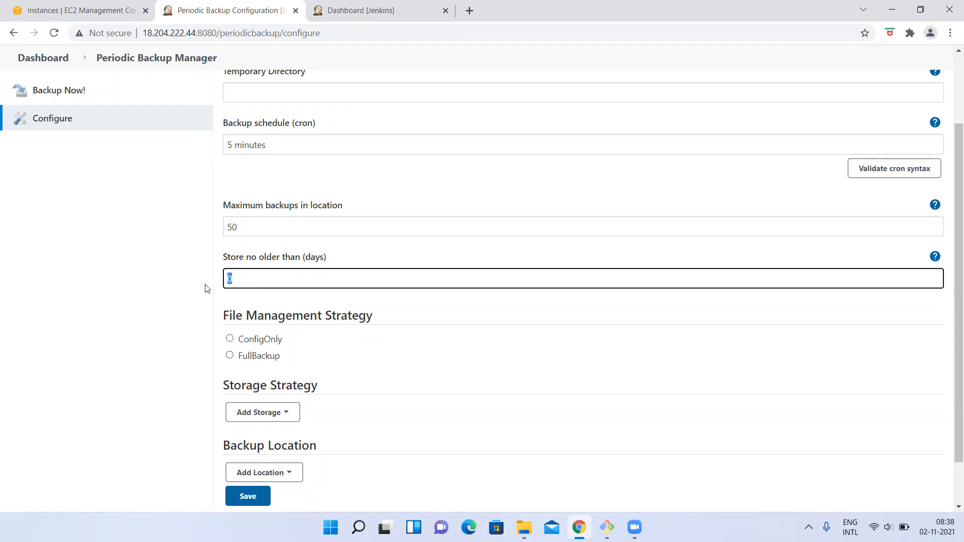
{"action": "type", "text": "5"}
{"action": "left_click", "coordinate": [52, 323]}
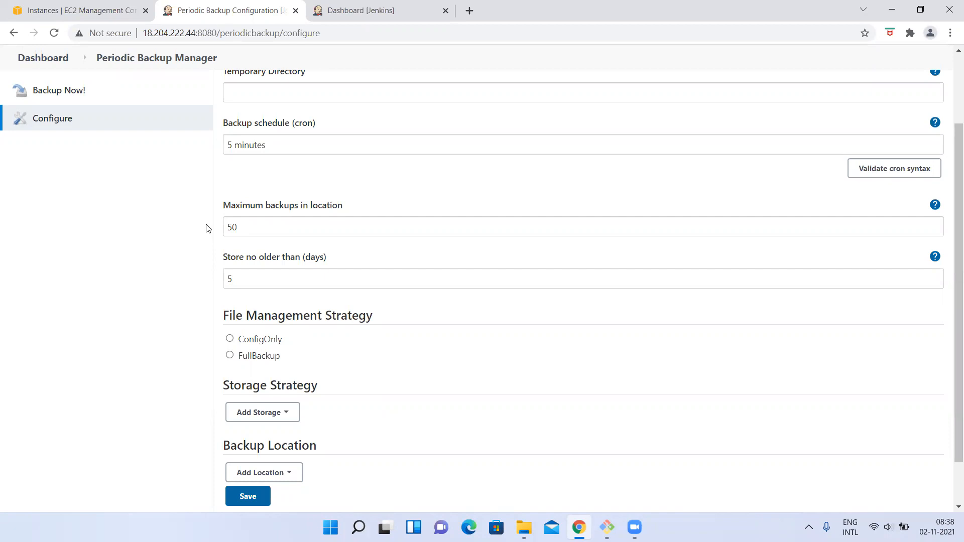
Change the maximum backups in location to 5 after comparing it with the retention period in days
{"action": "double_click", "coordinate": [245, 277]}
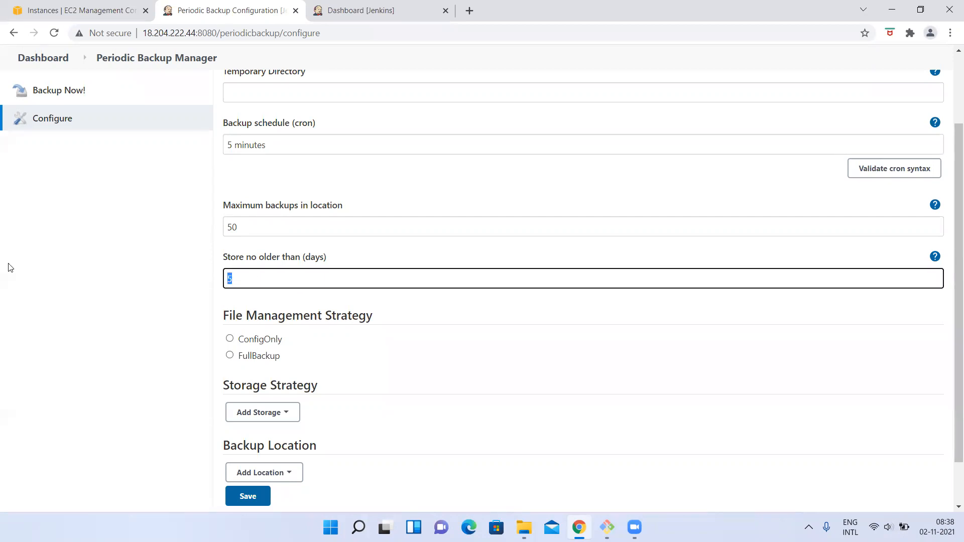
{"action": "left_click", "coordinate": [256, 223]}
{"action": "double_click", "coordinate": [245, 278]}
{"action": "left_click_drag", "start_coordinate": [262, 225], "coordinate": [178, 230]}
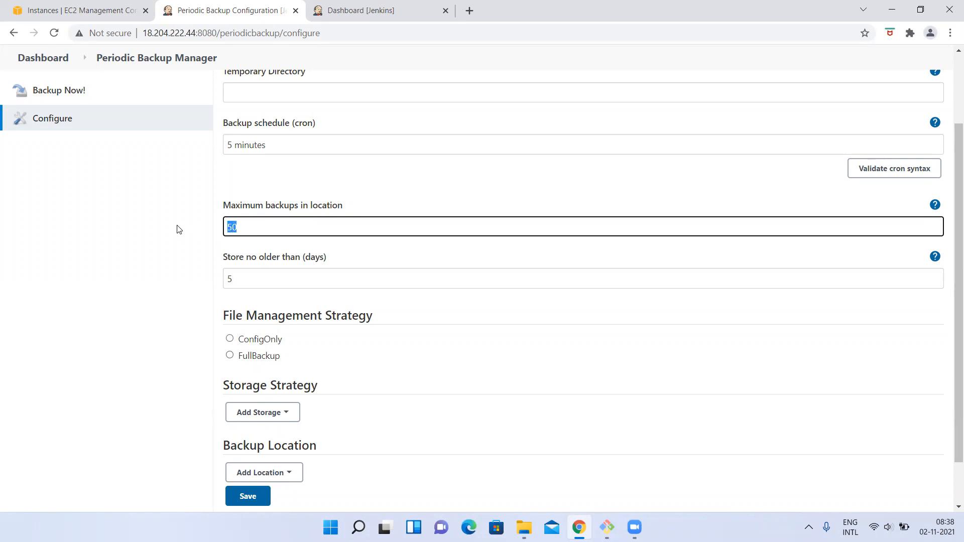
{"action": "left_click", "coordinate": [250, 229]}
{"action": "key", "text": "BackSpace"}
{"action": "key", "text": "BackSpace"}
{"action": "type", "text": "5"}
Replace the backup schedule text with "every day" and review the maximum backups and retention values
{"action": "left_click_drag", "start_coordinate": [274, 145], "coordinate": [141, 133]}
{"action": "type", "text": "1"}
{"action": "type", "text": "evry"}
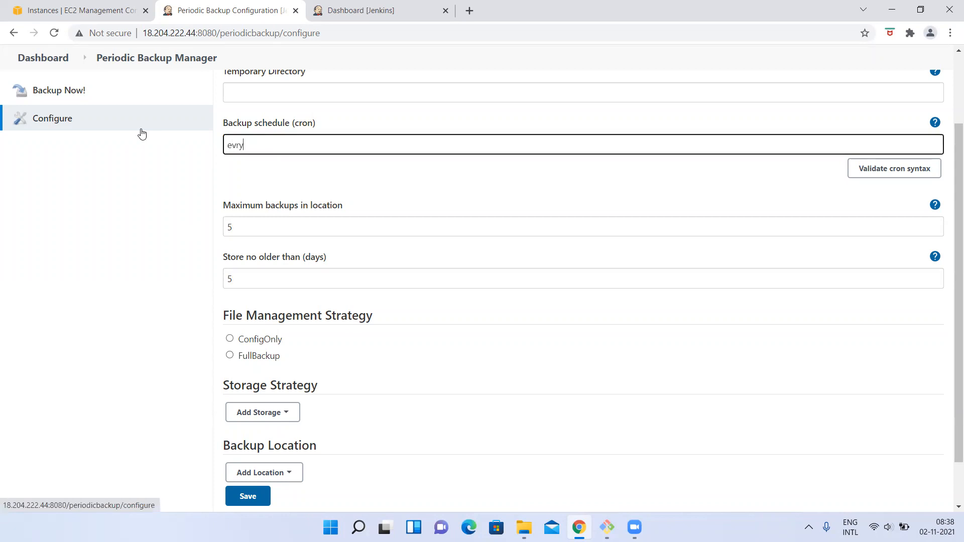
{"action": "key", "text": "BackSpace"}
{"action": "key", "text": "BackSpace"}
{"action": "type", "text": "ery day"}
{"action": "left_click", "coordinate": [96, 257]}
{"action": "left_click_drag", "start_coordinate": [239, 222], "coordinate": [209, 230]}
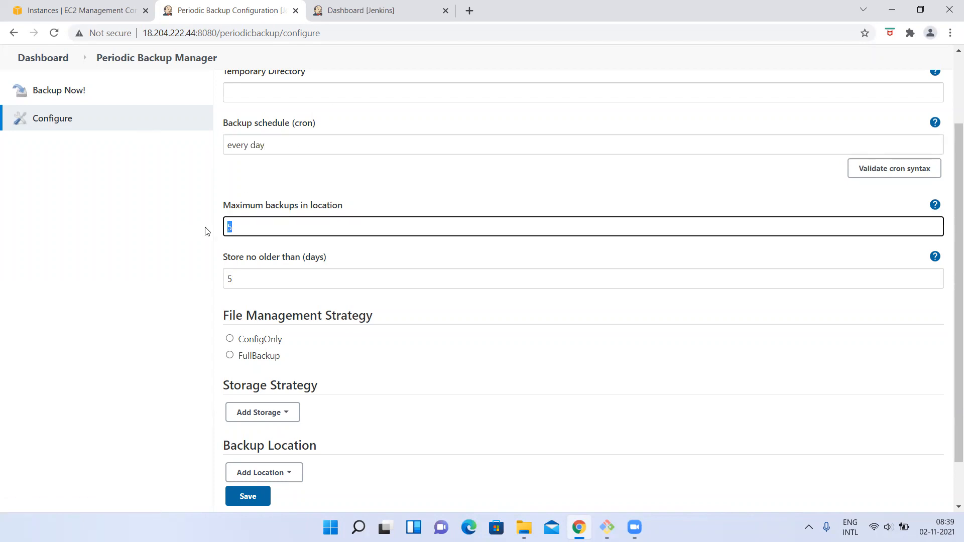
{"action": "left_click_drag", "start_coordinate": [232, 280], "coordinate": [199, 284]}
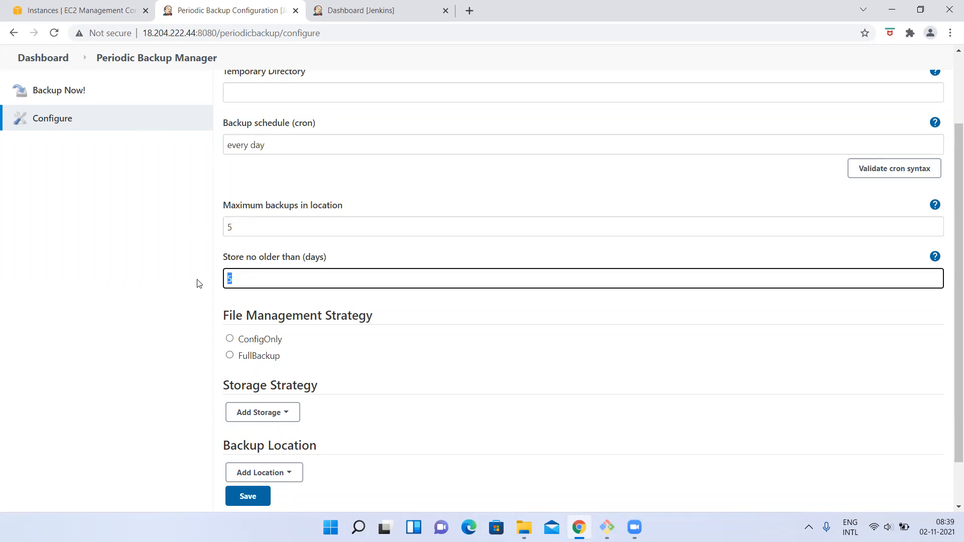
Choose FullBackup as the file management strategy
{"action": "scroll", "coordinate": [198, 283], "scroll_direction": "down", "scroll_amount": 1}
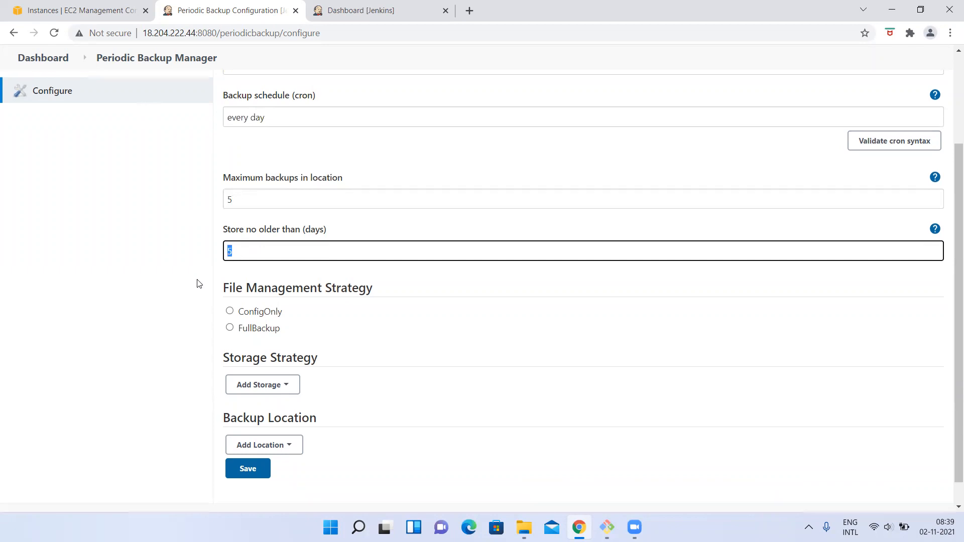
{"action": "left_click", "coordinate": [230, 329]}
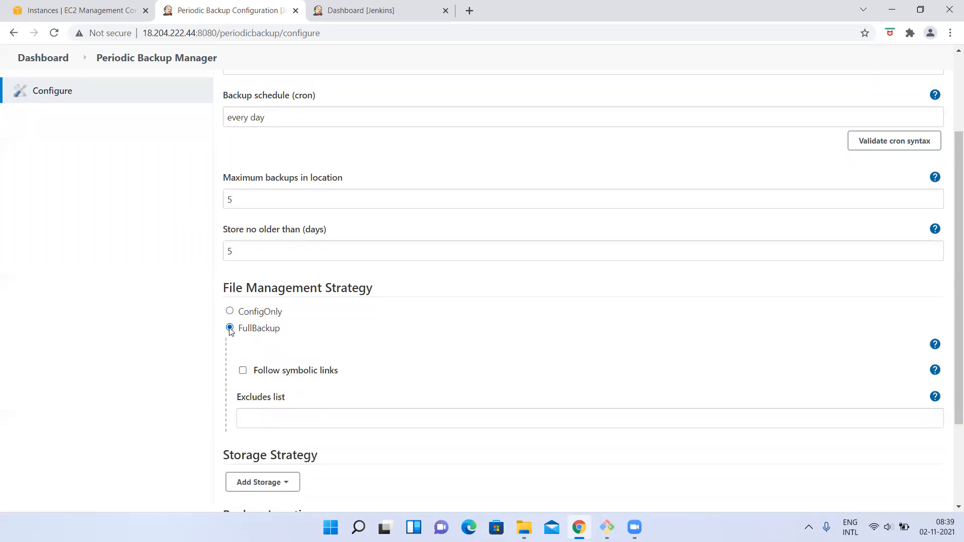
{"action": "scroll", "coordinate": [283, 418], "scroll_direction": "down", "scroll_amount": 2}
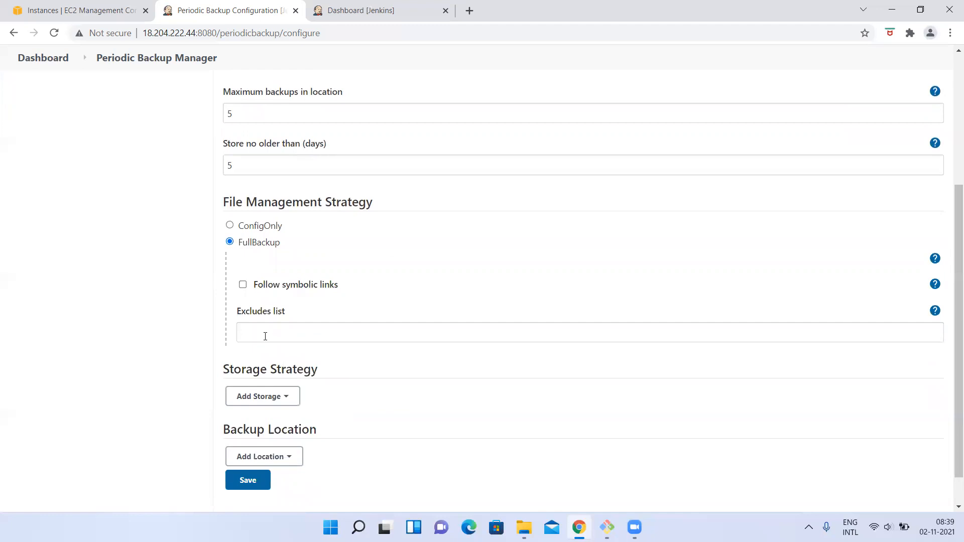
Try the Follow symbolic links option on and off, and switch the strategy to ConfigOnly and back to FullBackup
{"action": "left_click", "coordinate": [244, 286]}
{"action": "left_click", "coordinate": [244, 286]}
{"action": "left_click", "coordinate": [243, 288]}
{"action": "left_click", "coordinate": [243, 288]}
{"action": "left_click", "coordinate": [229, 226]}
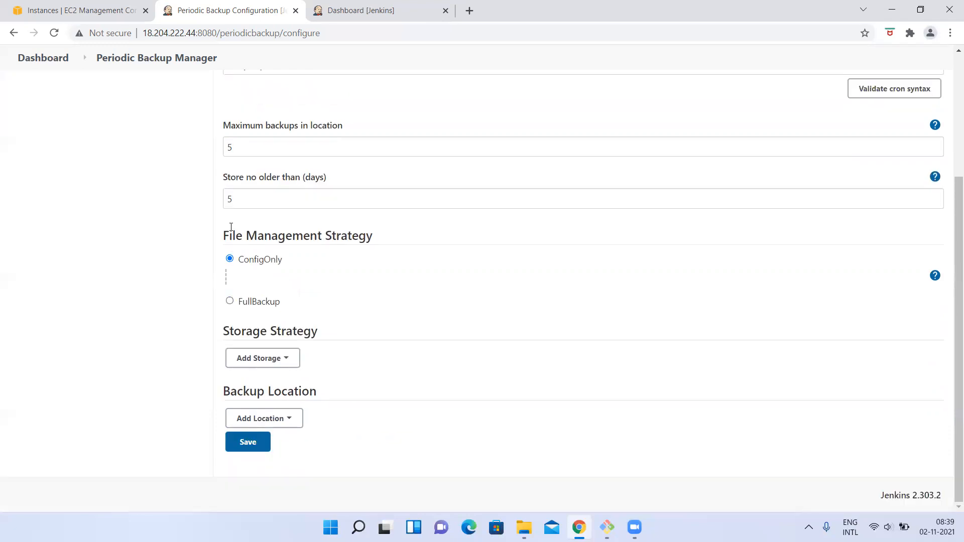
{"action": "left_click", "coordinate": [229, 301]}
{"action": "scroll", "coordinate": [229, 303], "scroll_direction": "down", "scroll_amount": 2}
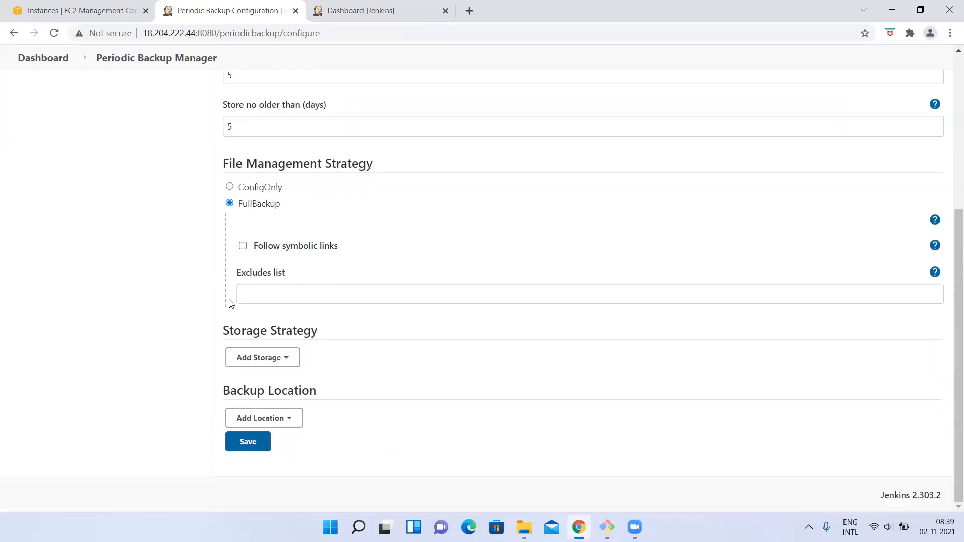
Review the available storage types without adding one, and add a LocalDirectory backup location
{"action": "left_click", "coordinate": [252, 364]}
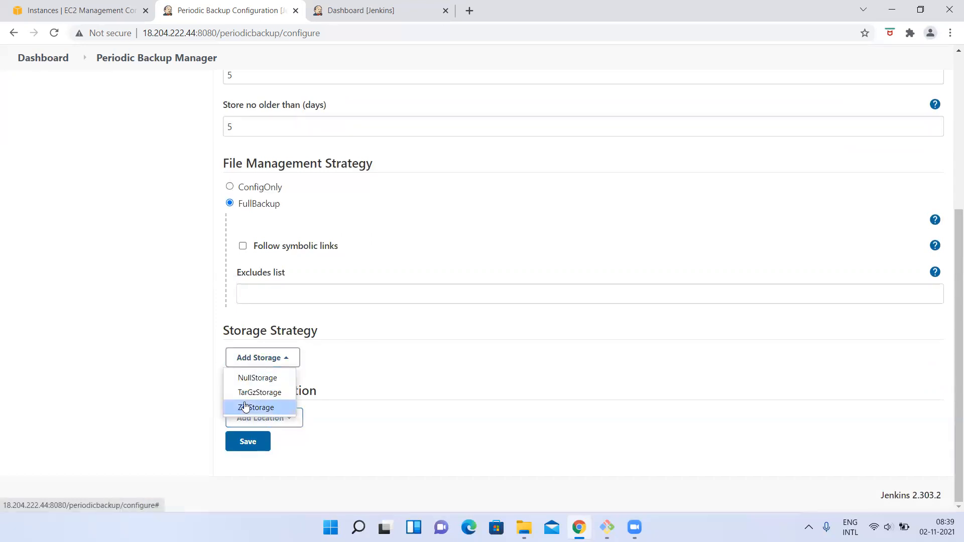
{"action": "left_click", "coordinate": [124, 361]}
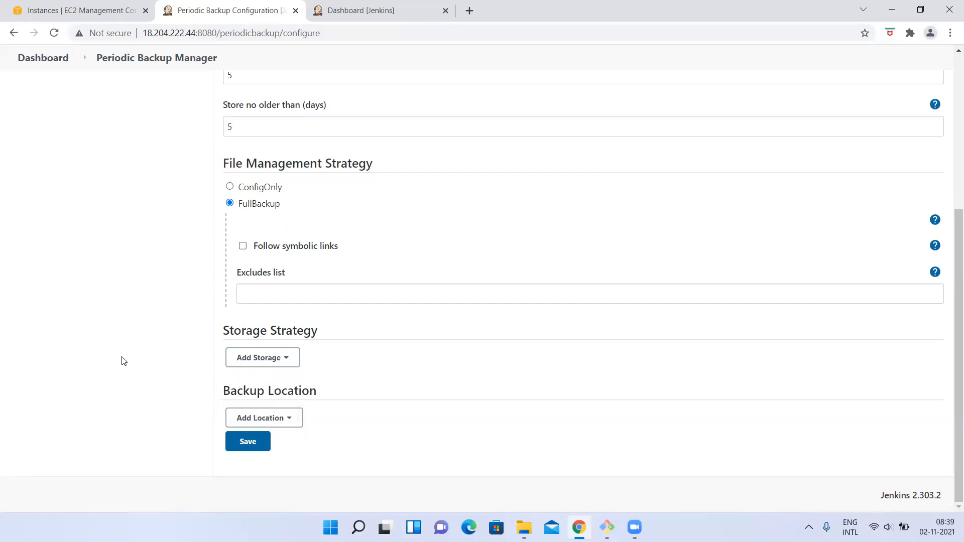
{"action": "left_click", "coordinate": [276, 424]}
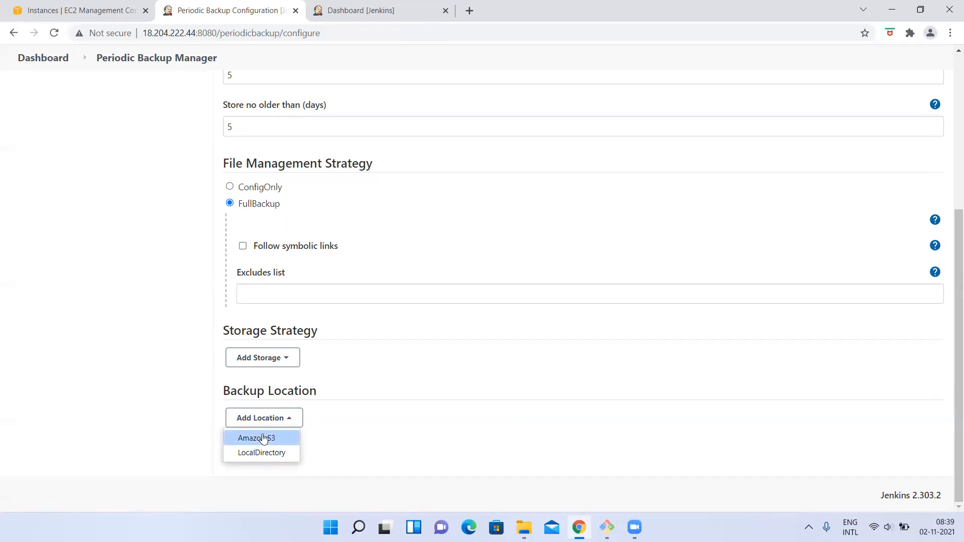
{"action": "left_click", "coordinate": [261, 463]}
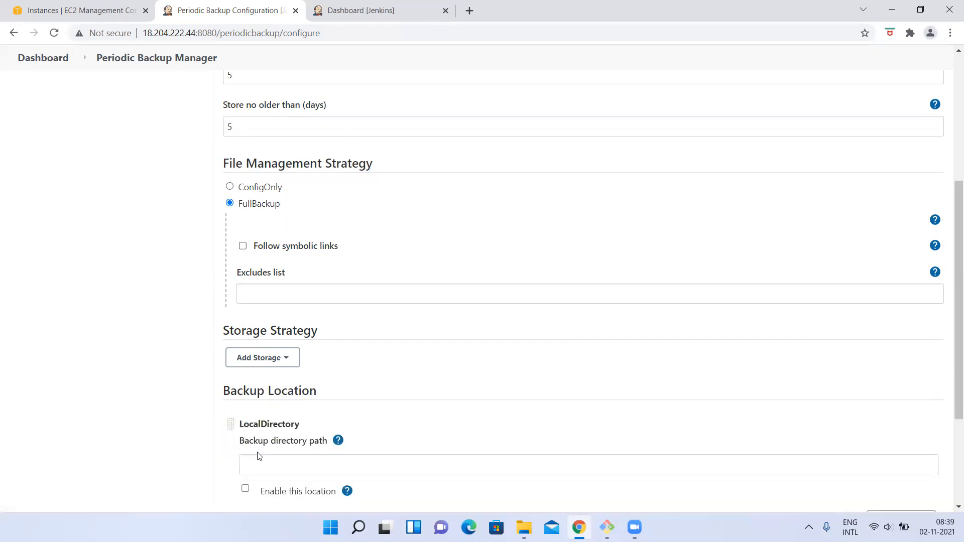
Check the backup directory path and Temporary Directory fields, and read the help text for Temporary Directory
{"action": "scroll", "coordinate": [351, 351], "scroll_direction": "down", "scroll_amount": 3}
{"action": "left_click", "coordinate": [261, 303]}
{"action": "scroll", "coordinate": [262, 309], "scroll_direction": "up", "scroll_amount": 8}
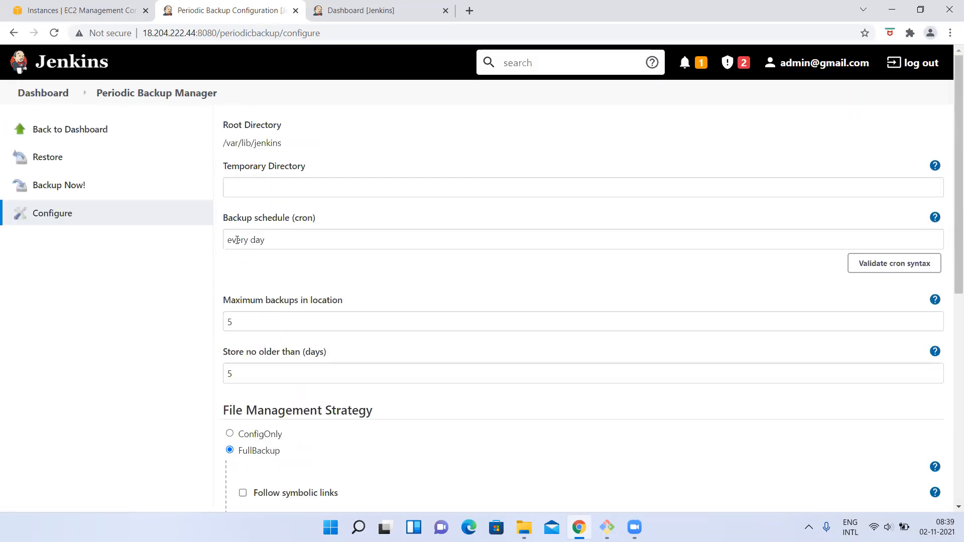
{"action": "left_click", "coordinate": [253, 186]}
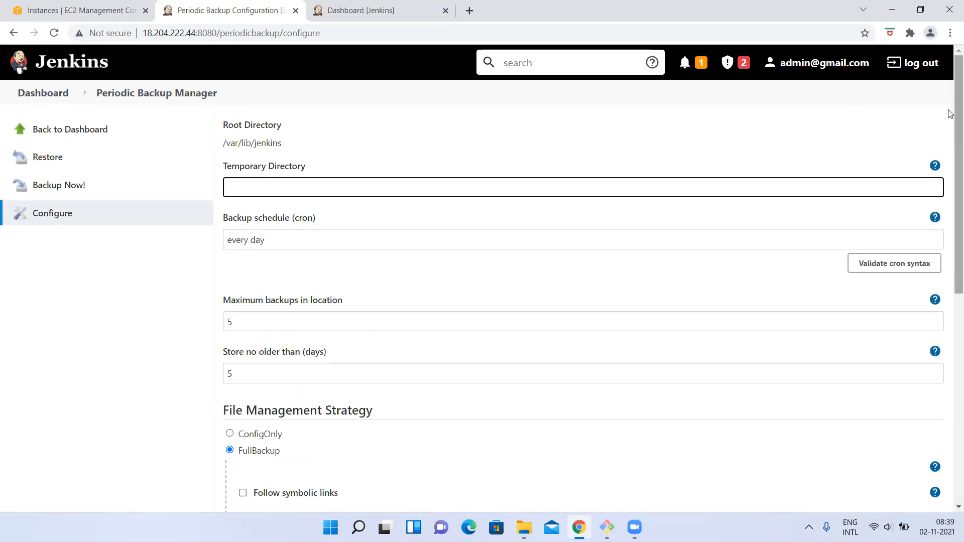
{"action": "left_click", "coordinate": [935, 167]}
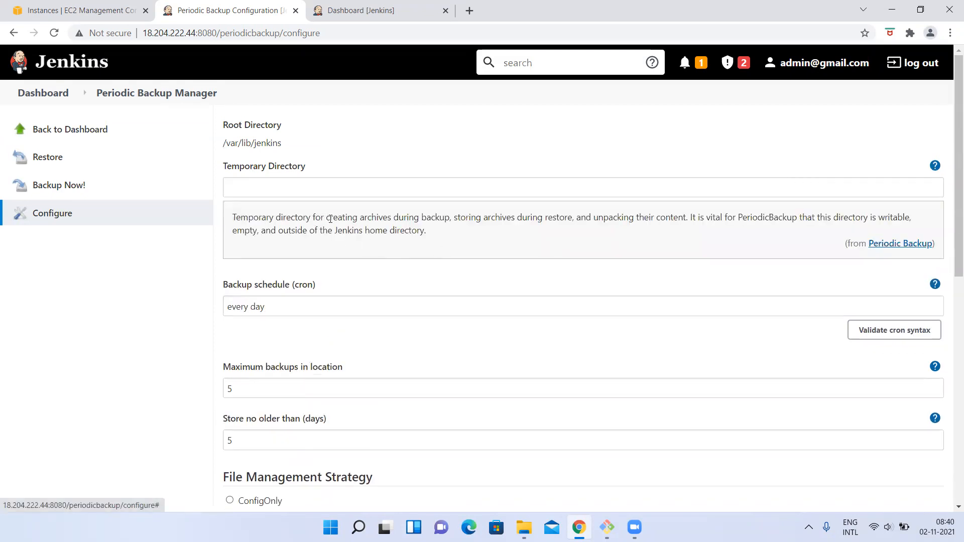
{"action": "left_click", "coordinate": [935, 167]}
Compare the root directory path with the empty backup directory path of the LocalDirectory location
{"action": "scroll", "coordinate": [460, 362], "scroll_direction": "down", "scroll_amount": 8}
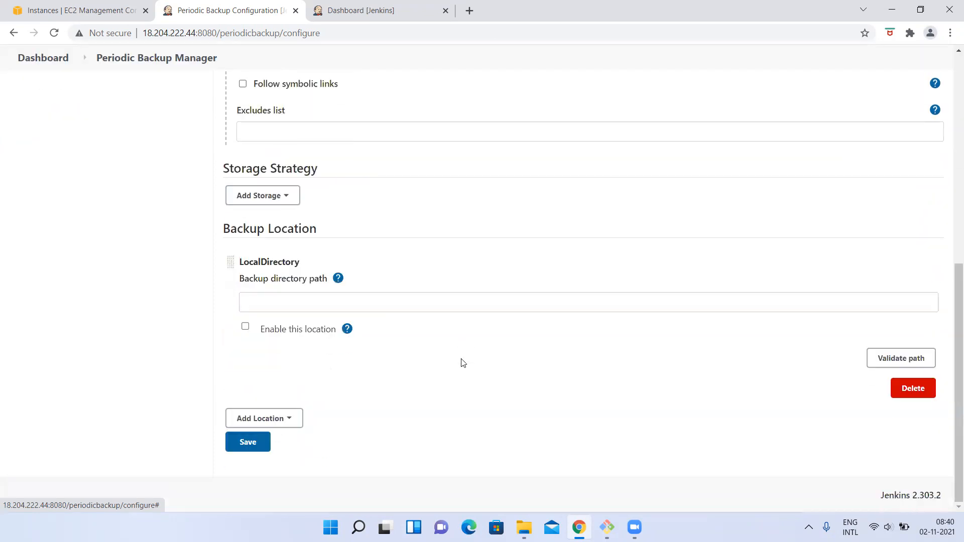
{"action": "left_click", "coordinate": [252, 301]}
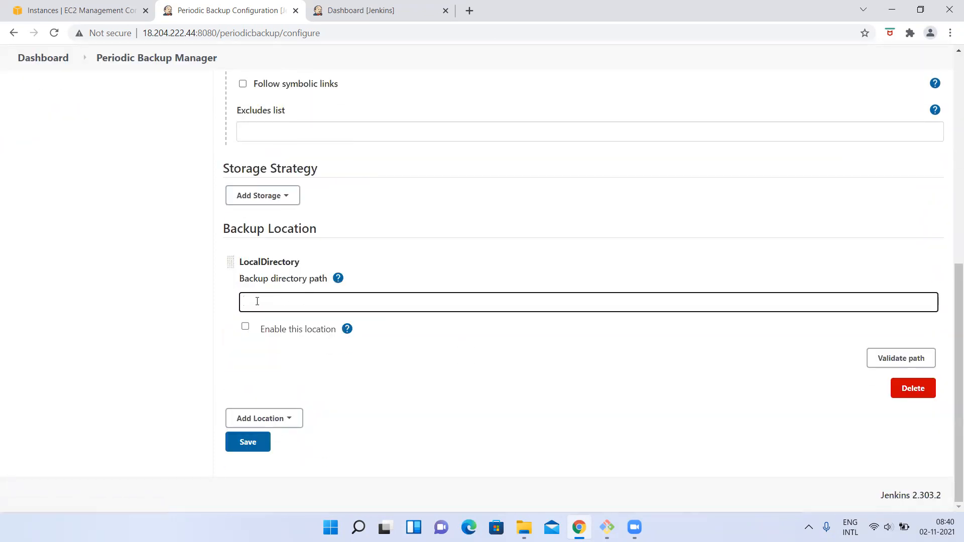
{"action": "scroll", "coordinate": [306, 172], "scroll_direction": "up", "scroll_amount": 9}
{"action": "left_click_drag", "start_coordinate": [222, 144], "coordinate": [284, 152]}
{"action": "scroll", "coordinate": [298, 210], "scroll_direction": "down", "scroll_amount": 8}
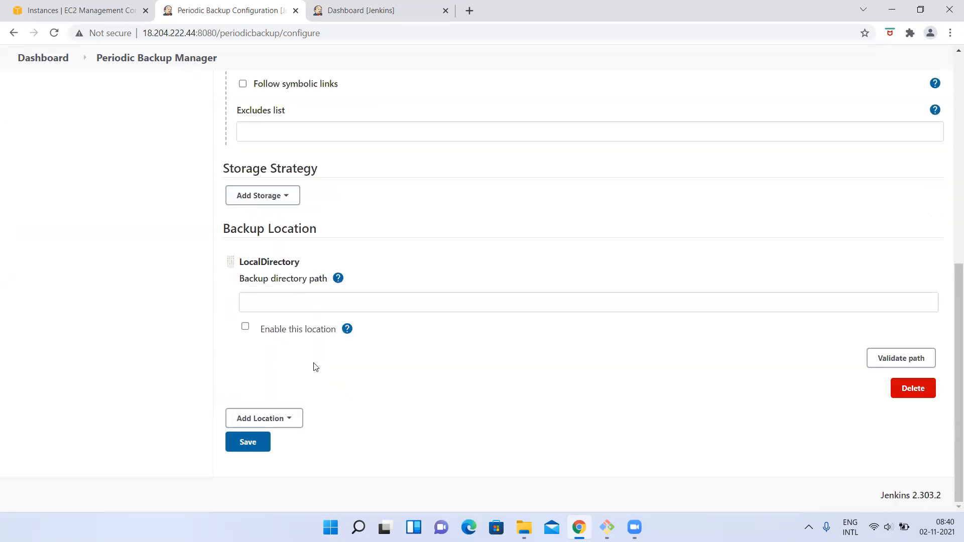
{"action": "left_click", "coordinate": [263, 306]}
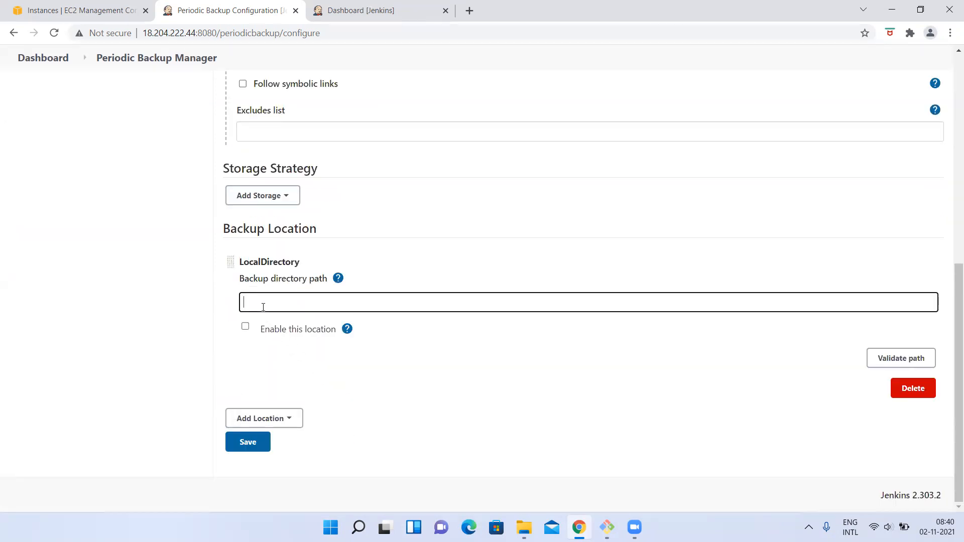
Add ZipStorage as the storage strategy for the periodic backups
{"action": "scroll", "coordinate": [263, 304], "scroll_direction": "up", "scroll_amount": 2}
{"action": "left_click", "coordinate": [263, 267]}
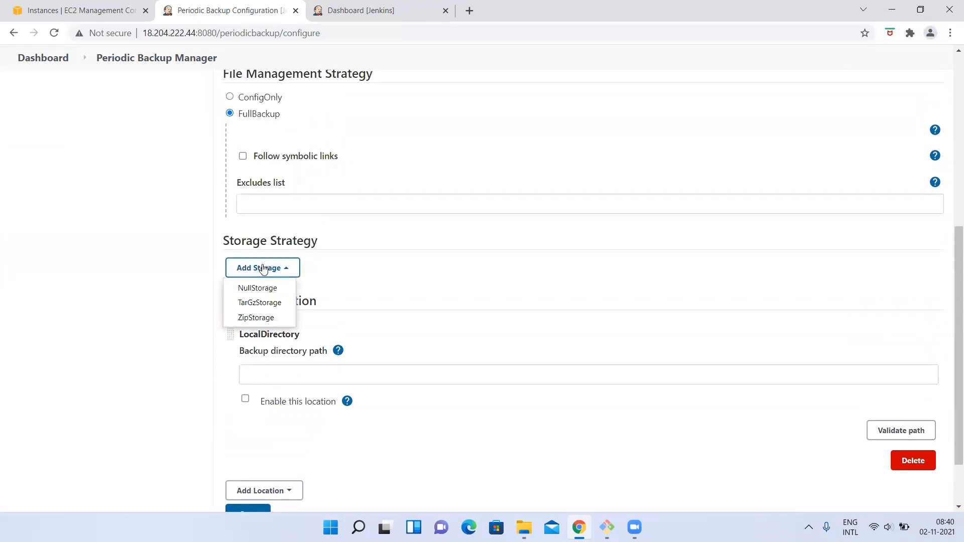
{"action": "left_click", "coordinate": [253, 317]}
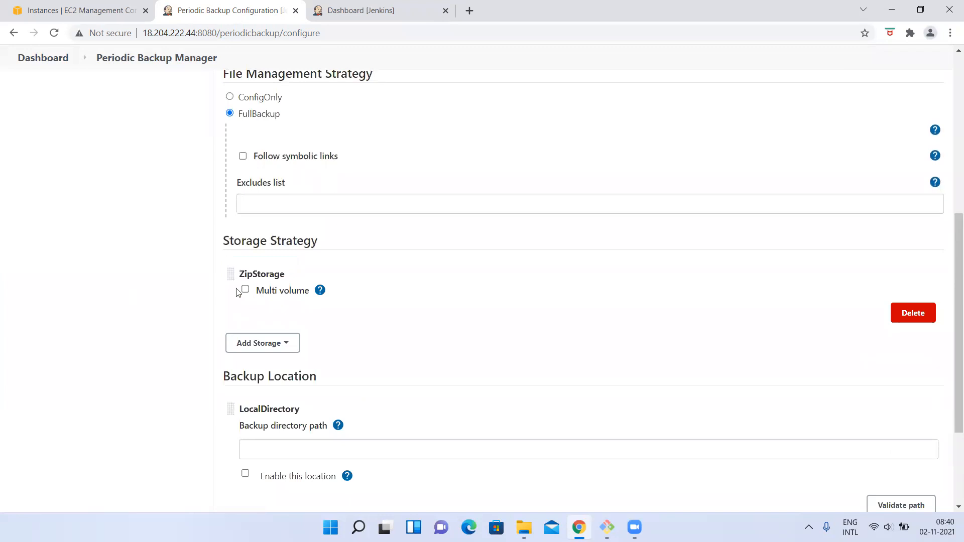
{"action": "scroll", "coordinate": [155, 383], "scroll_direction": "down", "scroll_amount": 2}
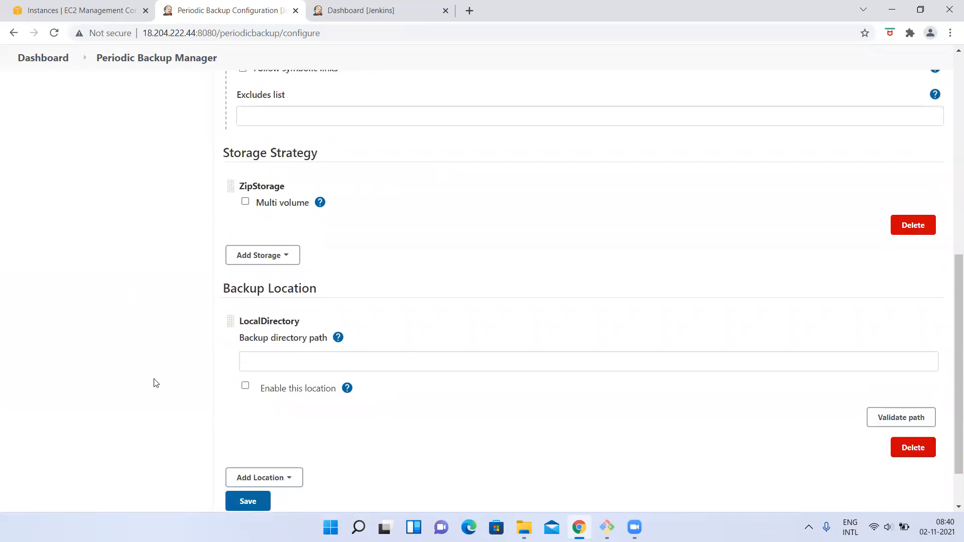
Review how the root directory, Temporary Directory and backup directory path fields relate, without entering any paths
{"action": "scroll", "coordinate": [155, 383], "scroll_direction": "up", "scroll_amount": 15}
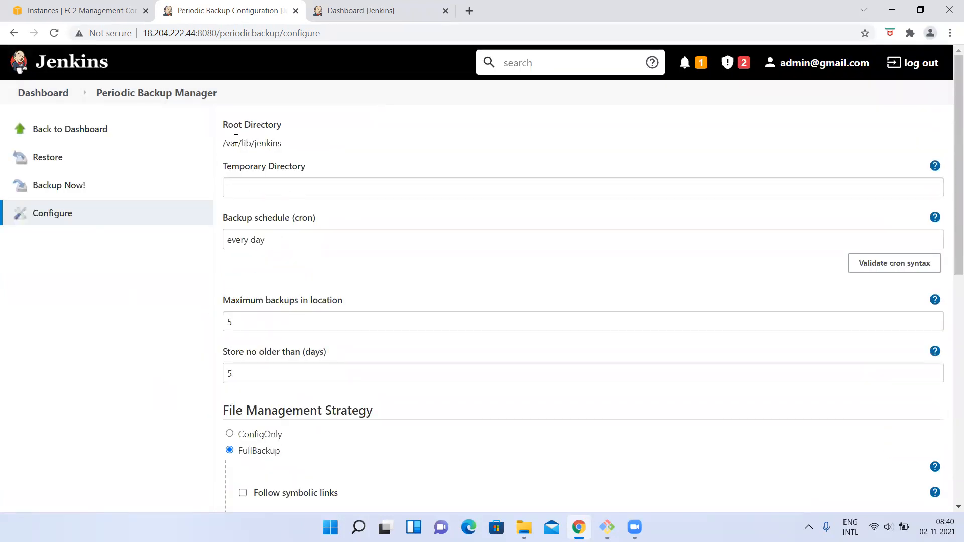
{"action": "left_click_drag", "start_coordinate": [223, 143], "coordinate": [287, 146]}
{"action": "left_click", "coordinate": [265, 181]}
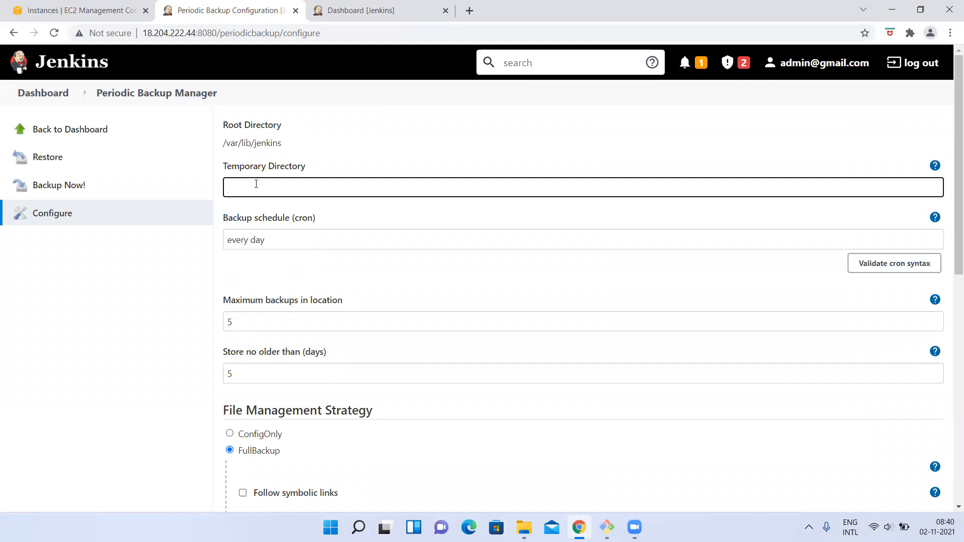
{"action": "left_click_drag", "start_coordinate": [224, 144], "coordinate": [288, 146]}
{"action": "left_click", "coordinate": [239, 184]}
{"action": "scroll", "coordinate": [260, 299], "scroll_direction": "down", "scroll_amount": 10}
{"action": "left_click", "coordinate": [282, 306]}
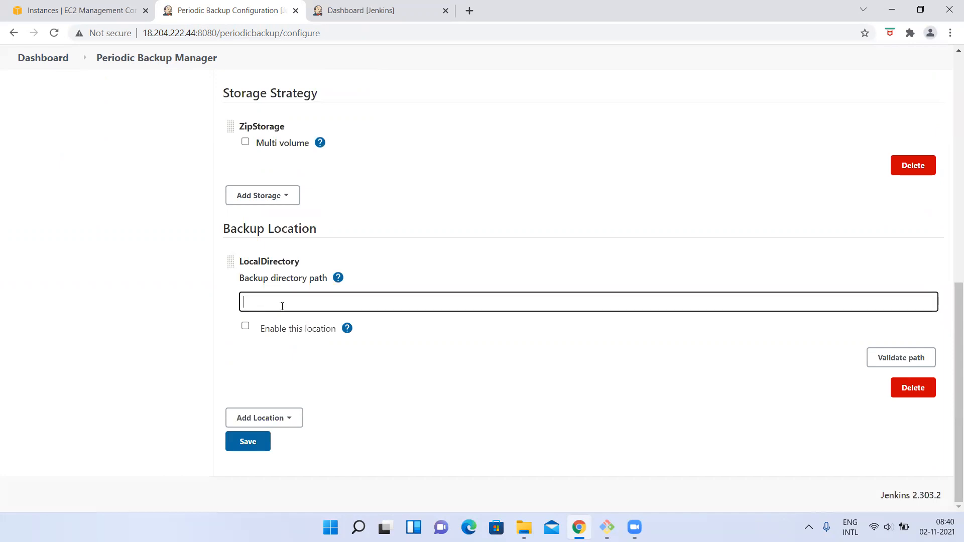
{"action": "scroll", "coordinate": [287, 294], "scroll_direction": "up", "scroll_amount": 10}
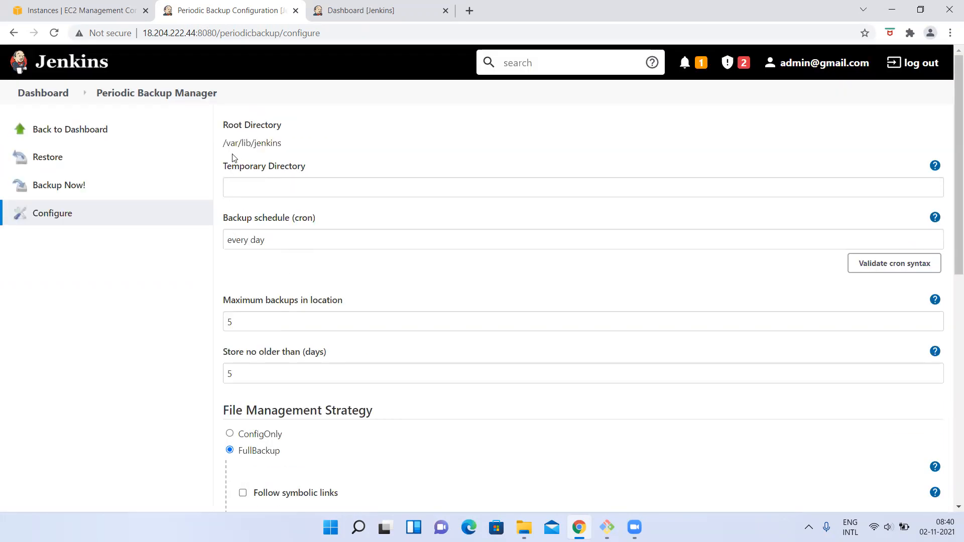
{"action": "left_click_drag", "start_coordinate": [226, 144], "coordinate": [286, 150]}
{"action": "left_click", "coordinate": [274, 193]}
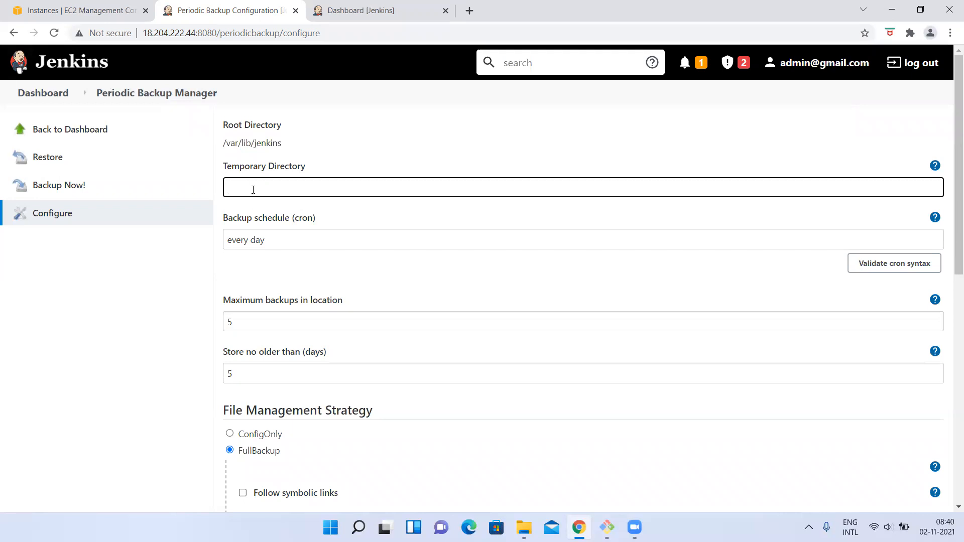
{"action": "scroll", "coordinate": [238, 191], "scroll_direction": "down", "scroll_amount": 10}
{"action": "left_click", "coordinate": [249, 298]}
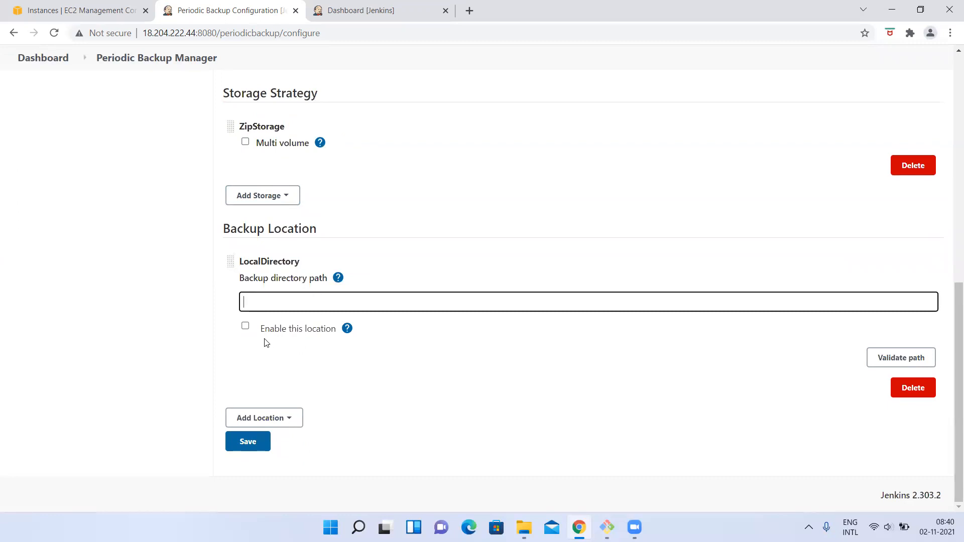
{"action": "scroll", "coordinate": [266, 343], "scroll_direction": "up", "scroll_amount": 10}
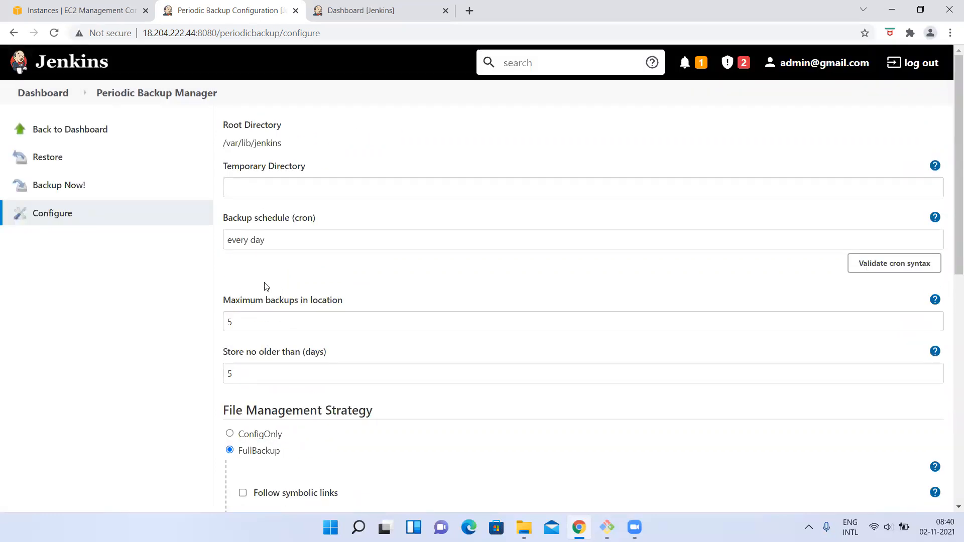
{"action": "left_click_drag", "start_coordinate": [223, 144], "coordinate": [323, 150]}
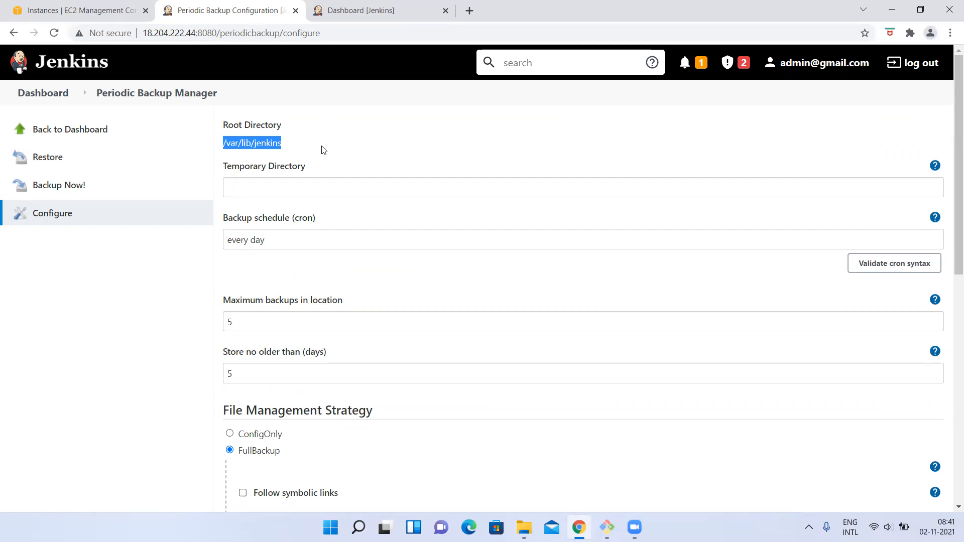
{"action": "scroll", "coordinate": [153, 391], "scroll_direction": "down", "scroll_amount": 10}
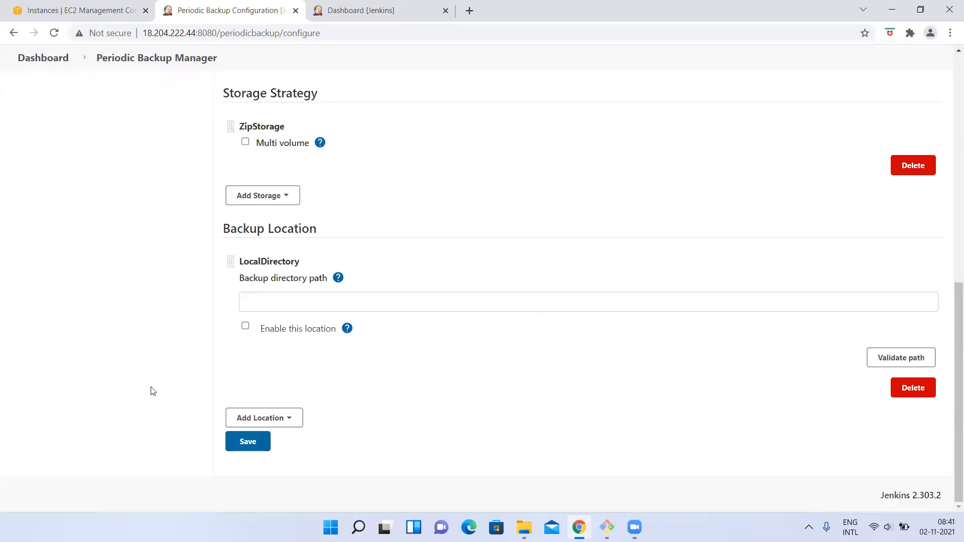
{"action": "scroll", "coordinate": [153, 391], "scroll_direction": "up", "scroll_amount": 10}
Leave the backup configuration without saving and look at the My Views page before returning to the dashboard
{"action": "left_click", "coordinate": [47, 94]}
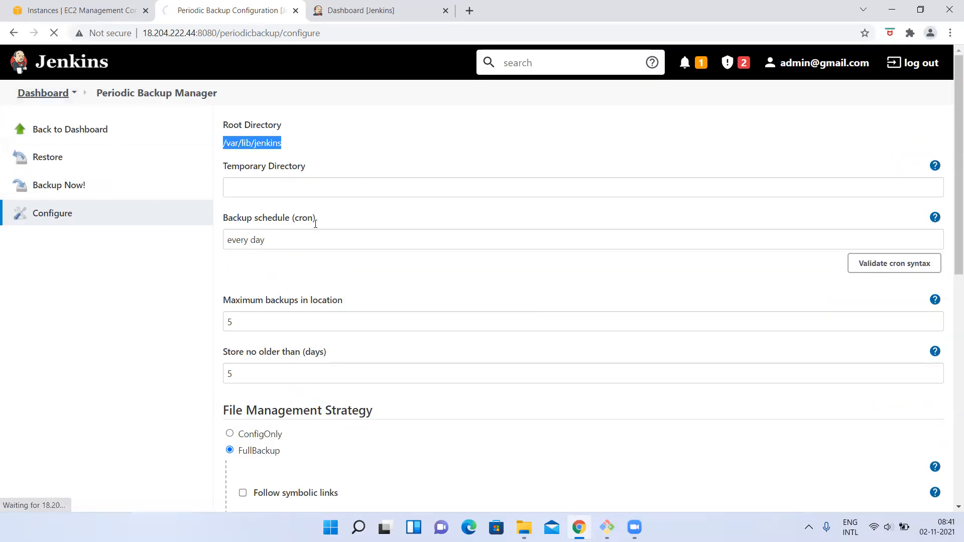
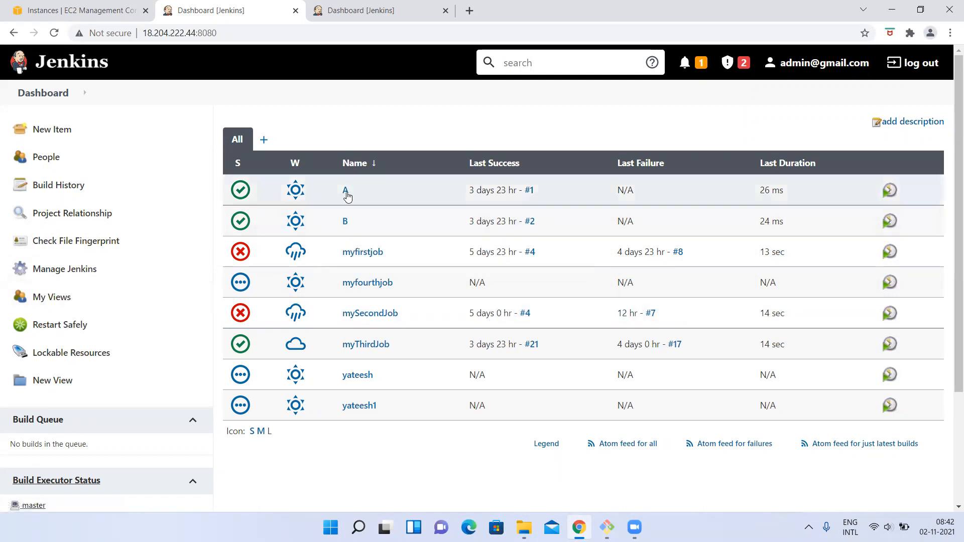
{"action": "left_click", "coordinate": [56, 308]}
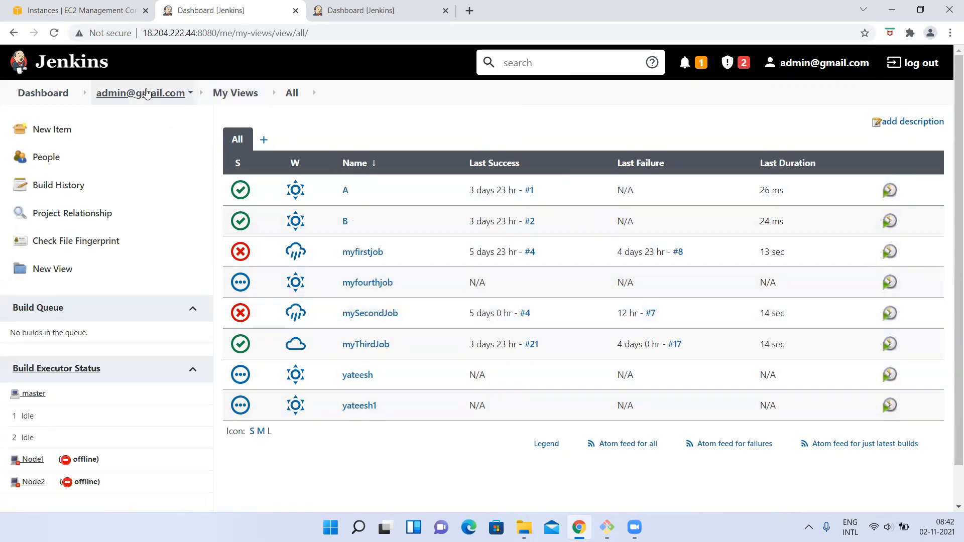
{"action": "left_click", "coordinate": [25, 94]}
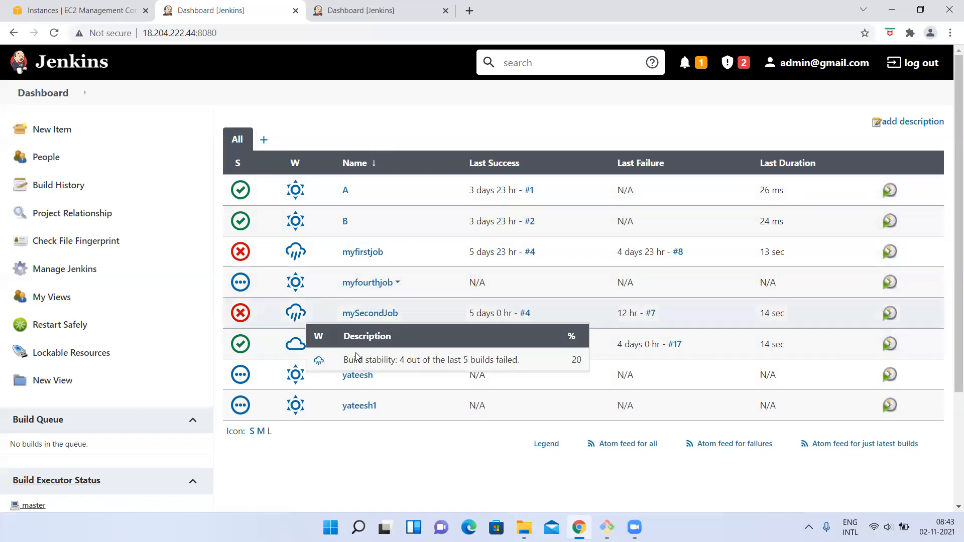
Start a new dashboard view named YateeshView and select the My View type
{"action": "left_click", "coordinate": [266, 142]}
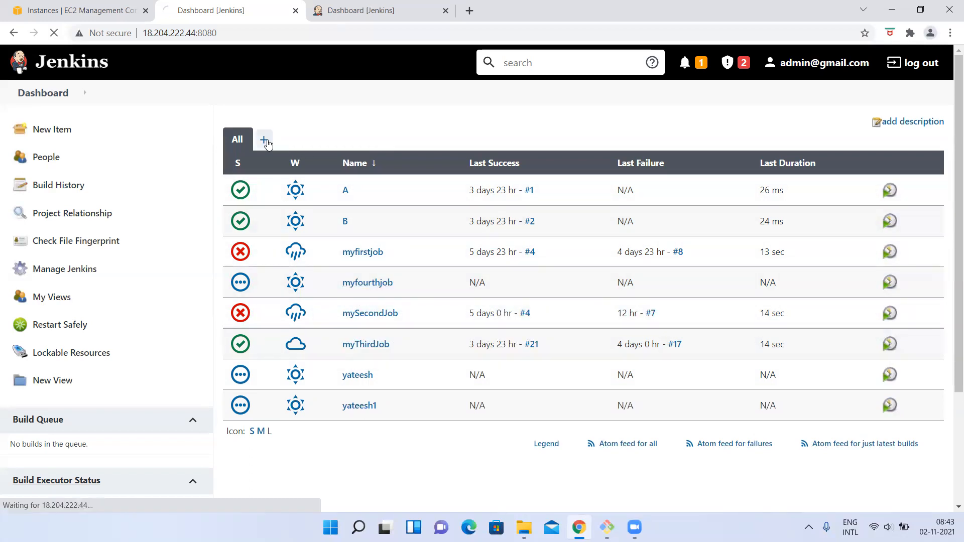
{"action": "left_click", "coordinate": [36, 94]}
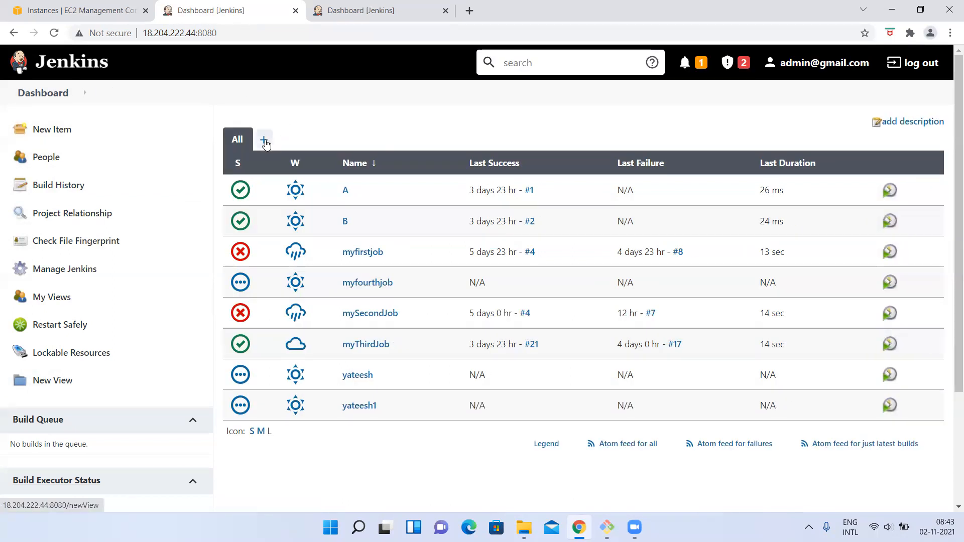
{"action": "left_click", "coordinate": [263, 140]}
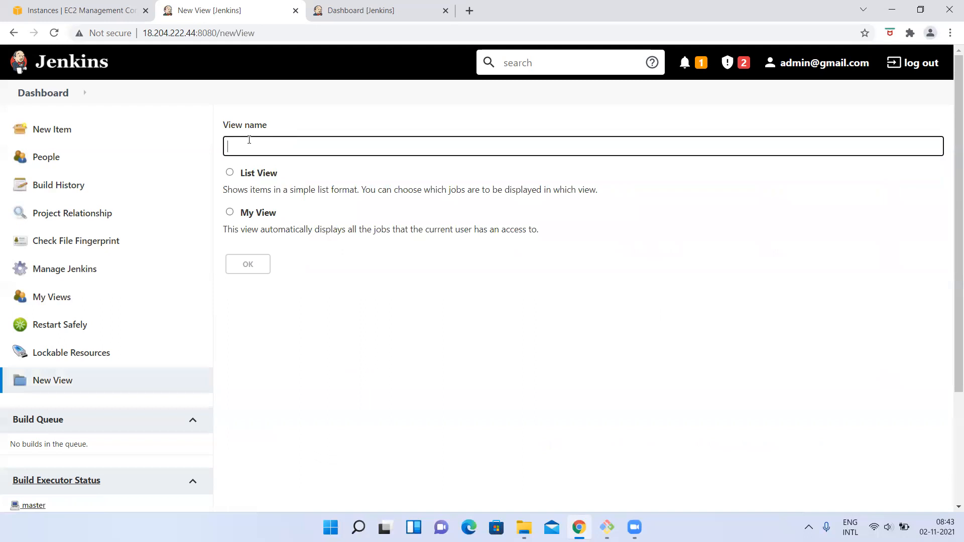
{"action": "type", "text": "YateeshView"}
{"action": "left_click", "coordinate": [230, 212]}
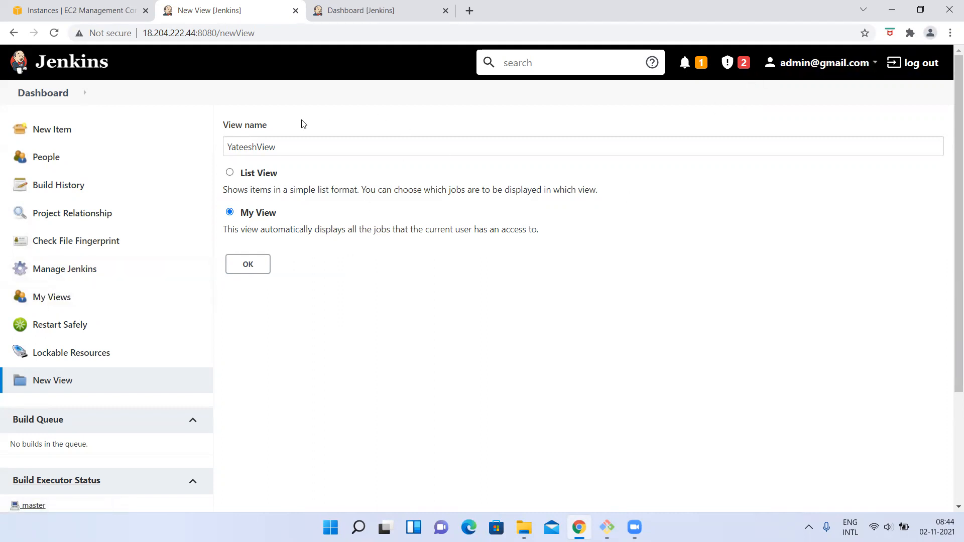
Look over the job list and project A's page in the other dashboard tab, and return to the new view form
{"action": "left_click", "coordinate": [420, 9]}
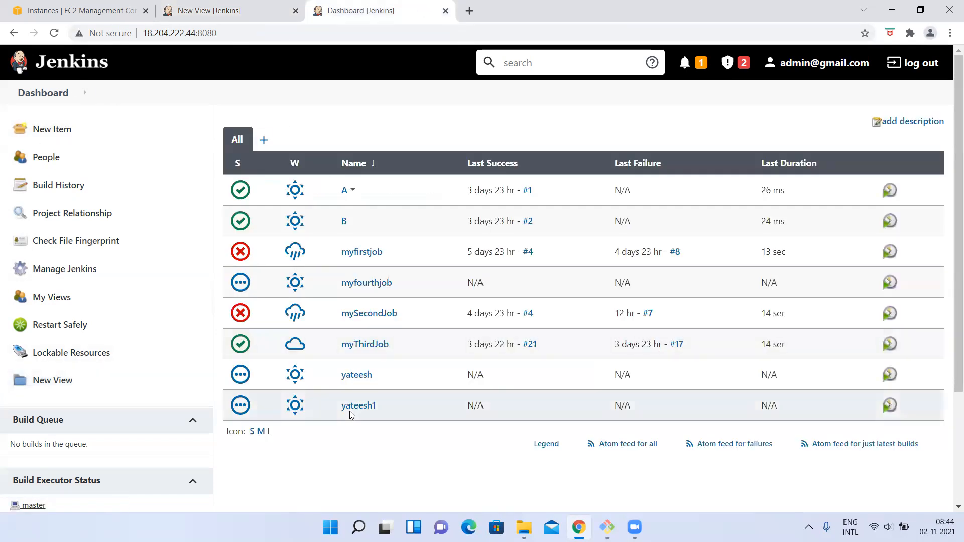
{"action": "left_click", "coordinate": [345, 191]}
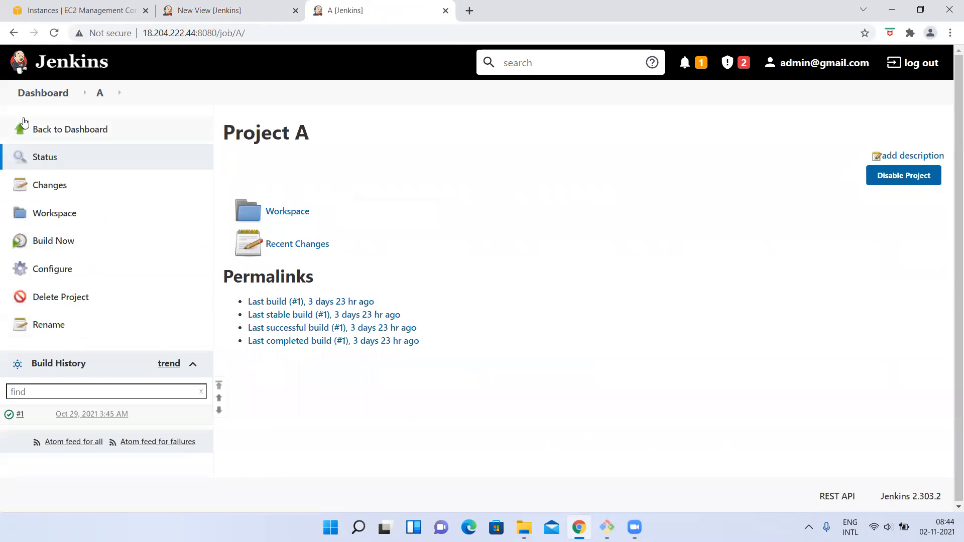
{"action": "left_click", "coordinate": [40, 93]}
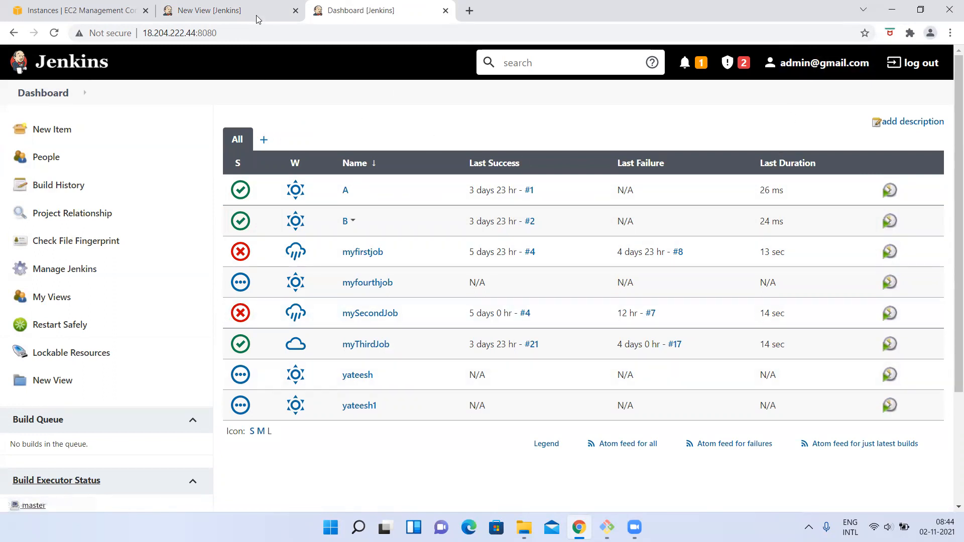
{"action": "left_click", "coordinate": [241, 11]}
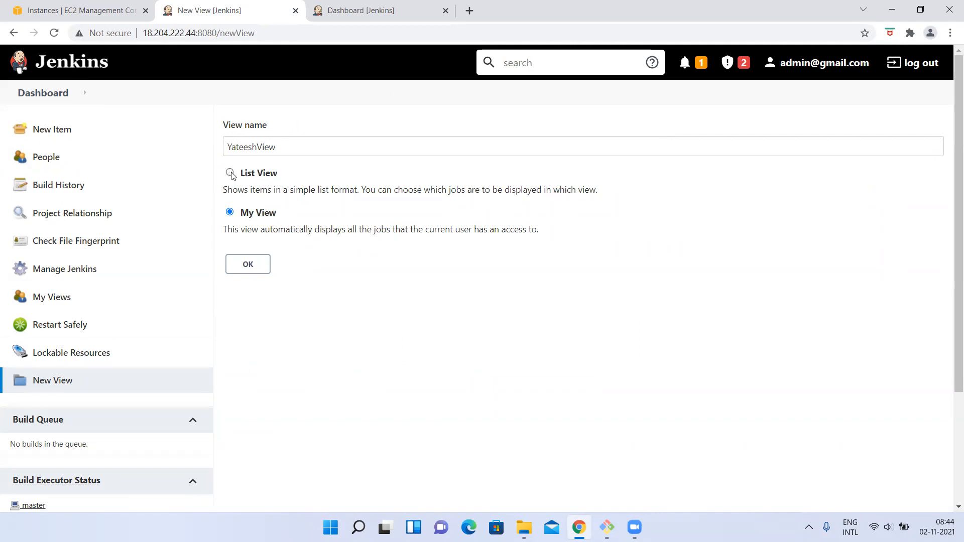
Create YateeshView as a List View containing only the yateesh and yateesh1 jobs, and switch back to the All view
{"action": "left_click", "coordinate": [249, 268]}
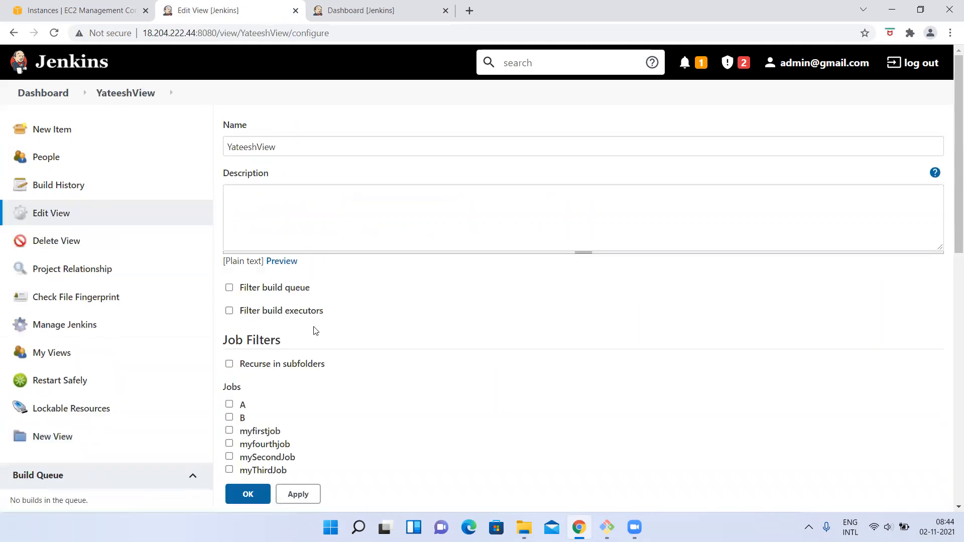
{"action": "scroll", "coordinate": [302, 373], "scroll_direction": "down", "scroll_amount": 4}
{"action": "left_click", "coordinate": [229, 274]}
{"action": "left_click", "coordinate": [230, 261]}
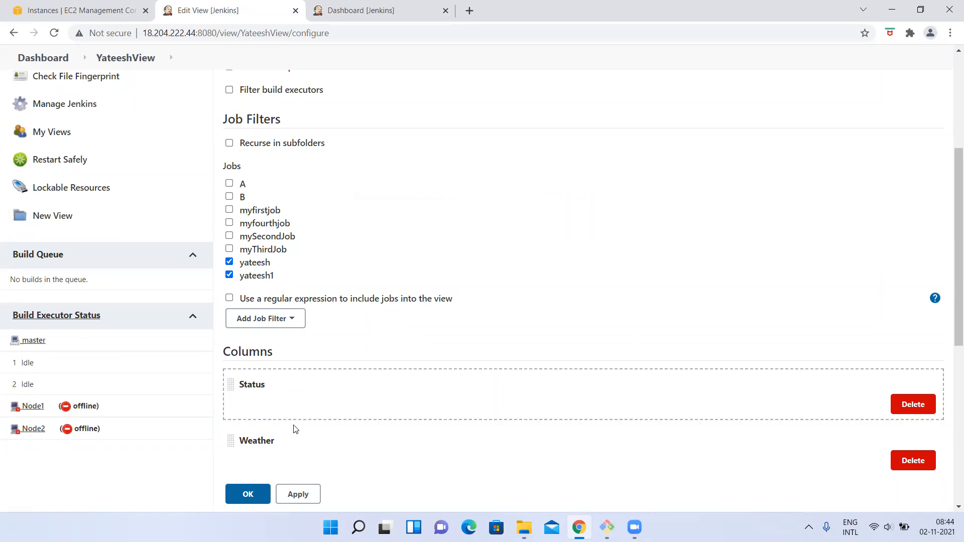
{"action": "left_click", "coordinate": [270, 493]}
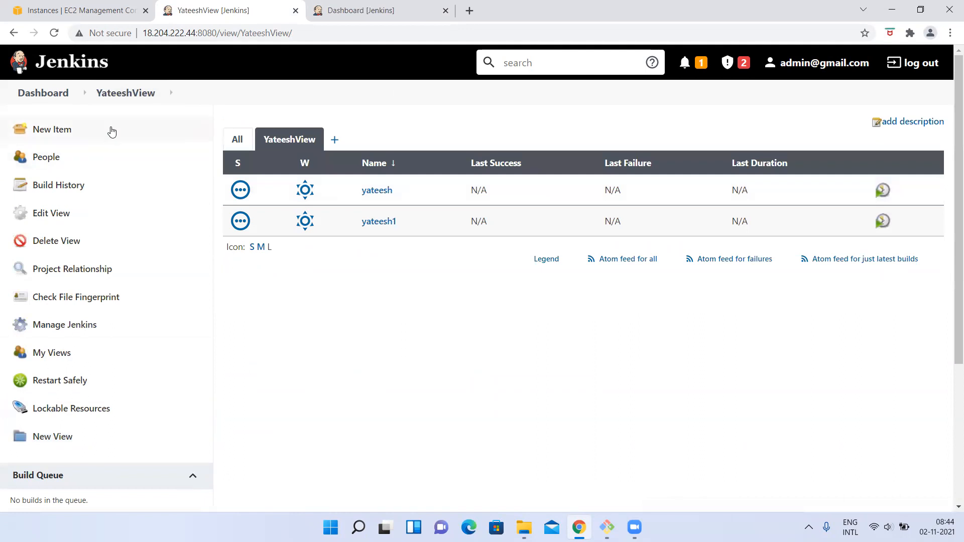
{"action": "left_click", "coordinate": [236, 146]}
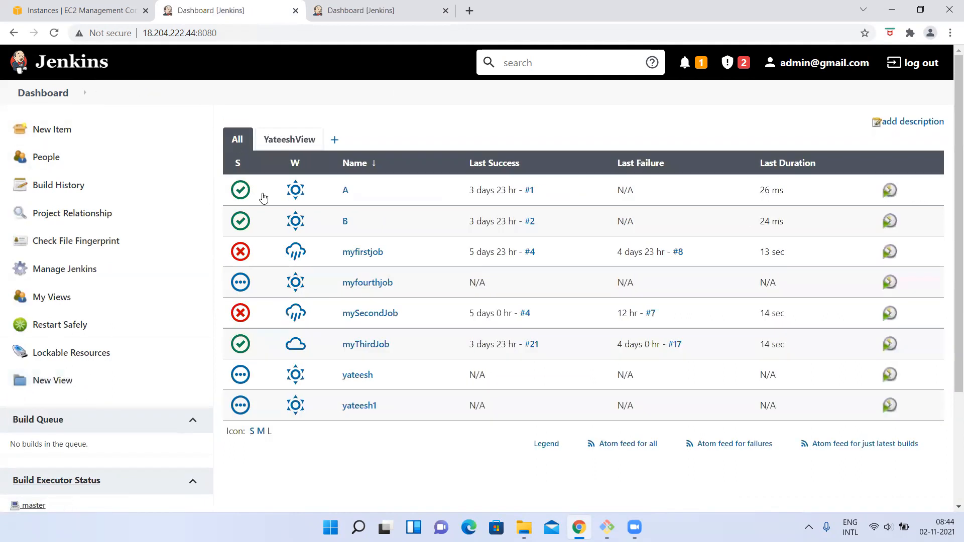
Look at YateeshView, and create another dashboard view named MyView as a List View
{"action": "left_click", "coordinate": [276, 142]}
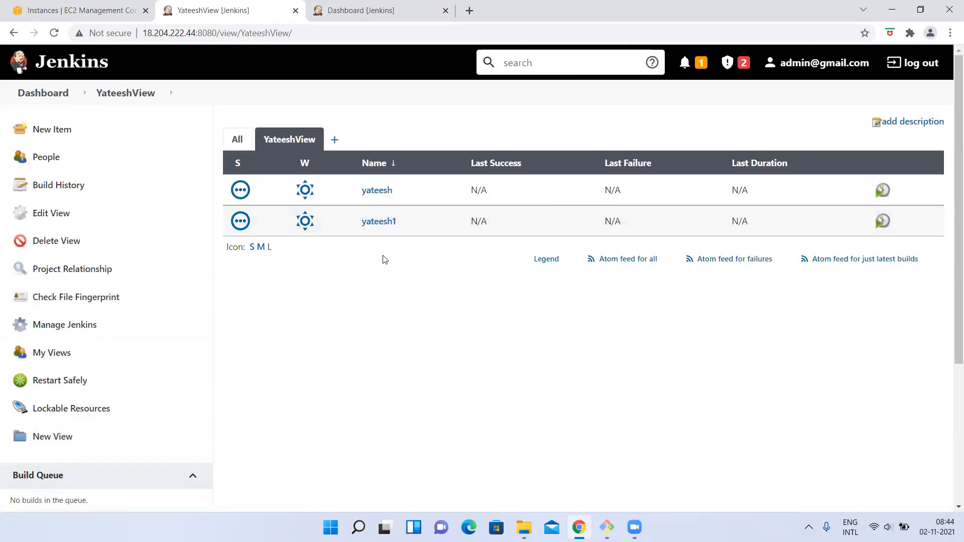
{"action": "left_click", "coordinate": [335, 139]}
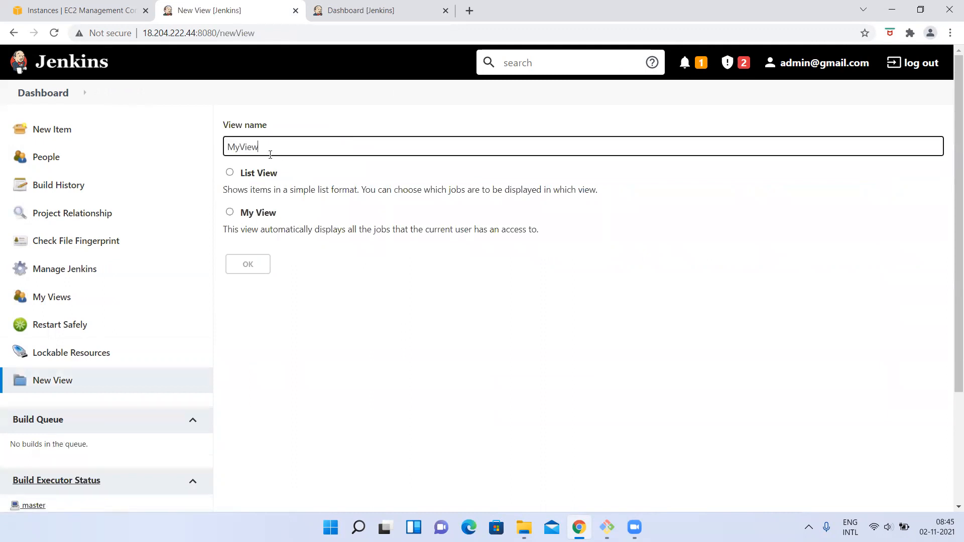
{"action": "left_click", "coordinate": [230, 213]}
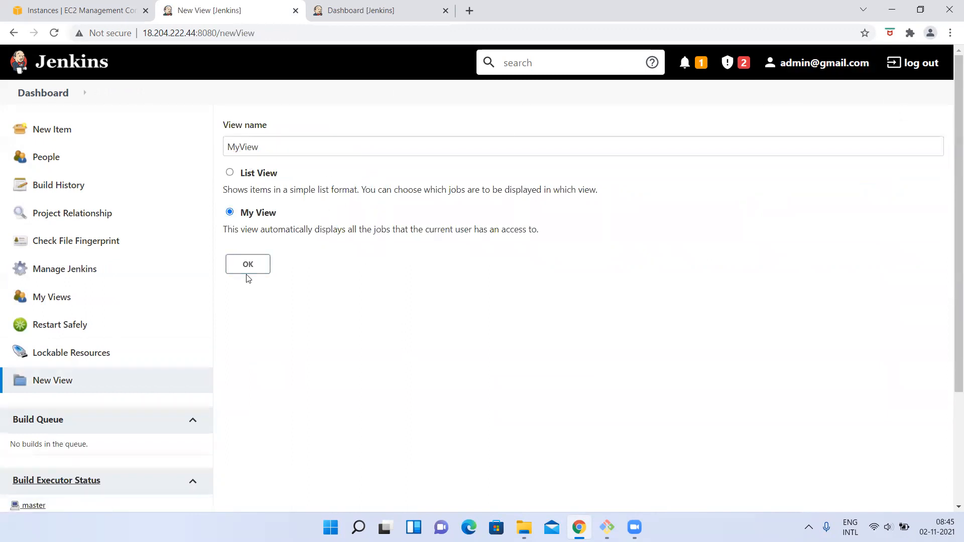
{"action": "left_click_drag", "start_coordinate": [224, 230], "coordinate": [606, 240]}
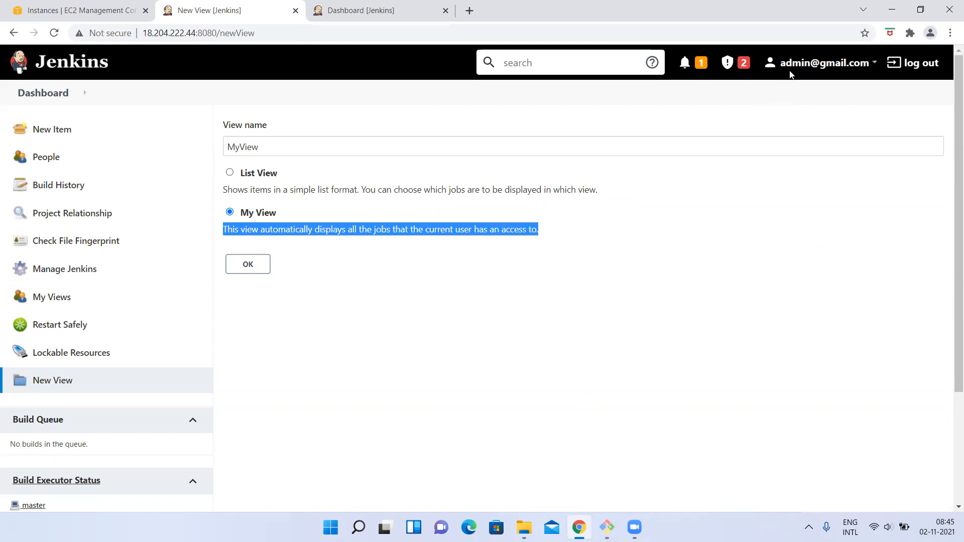
{"action": "left_click", "coordinate": [230, 172]}
{"action": "left_click", "coordinate": [248, 266]}
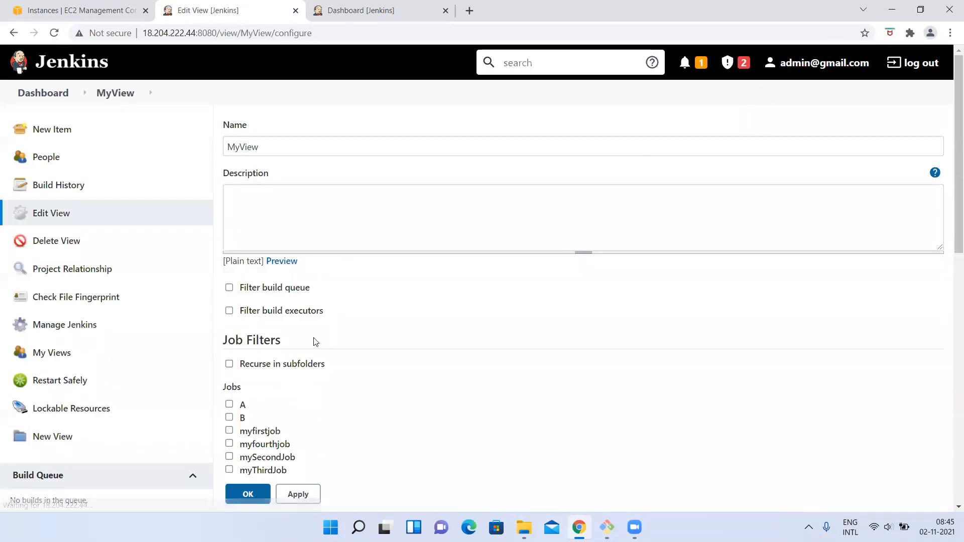
Include the jobs myfirstjob, myfourthjob, mySecondJob and myThirdJob in MyView
{"action": "scroll", "coordinate": [315, 342], "scroll_direction": "down", "scroll_amount": 3}
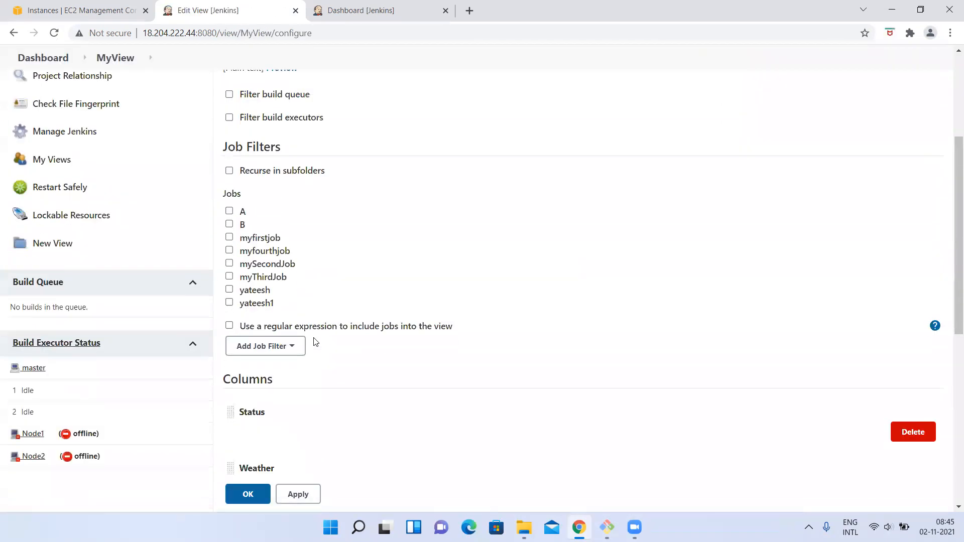
{"action": "left_click", "coordinate": [229, 250]}
{"action": "left_click", "coordinate": [230, 263]}
{"action": "left_click", "coordinate": [229, 276]}
{"action": "scroll", "coordinate": [322, 390], "scroll_direction": "down", "scroll_amount": 2}
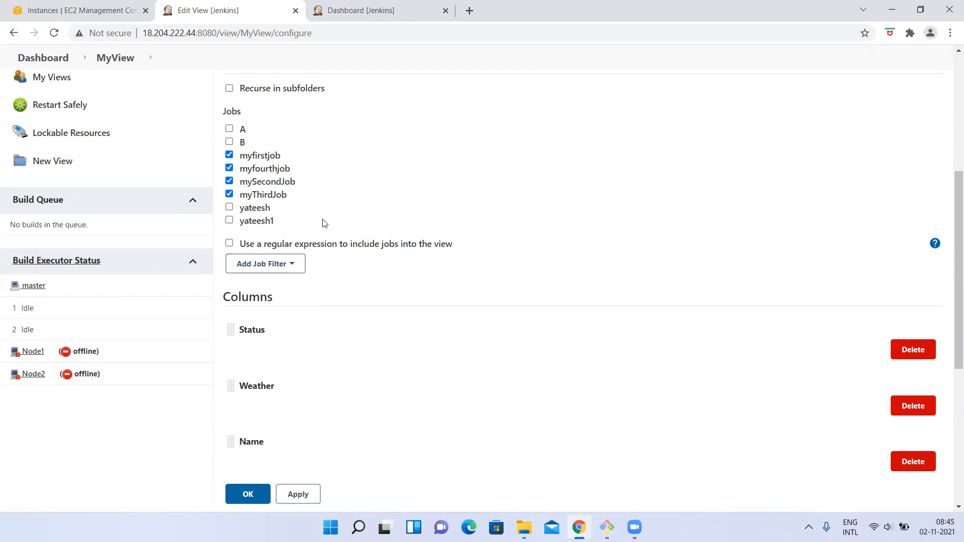
Look at the job filter options, try the regular expression *filpkart* for including jobs, and clear and disable it again
{"action": "left_click", "coordinate": [290, 264]}
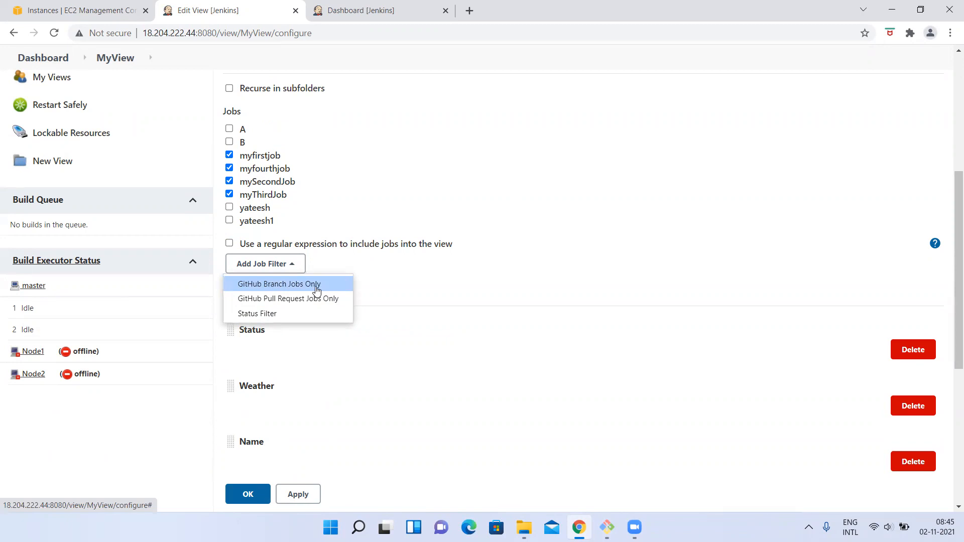
{"action": "left_click", "coordinate": [519, 170]}
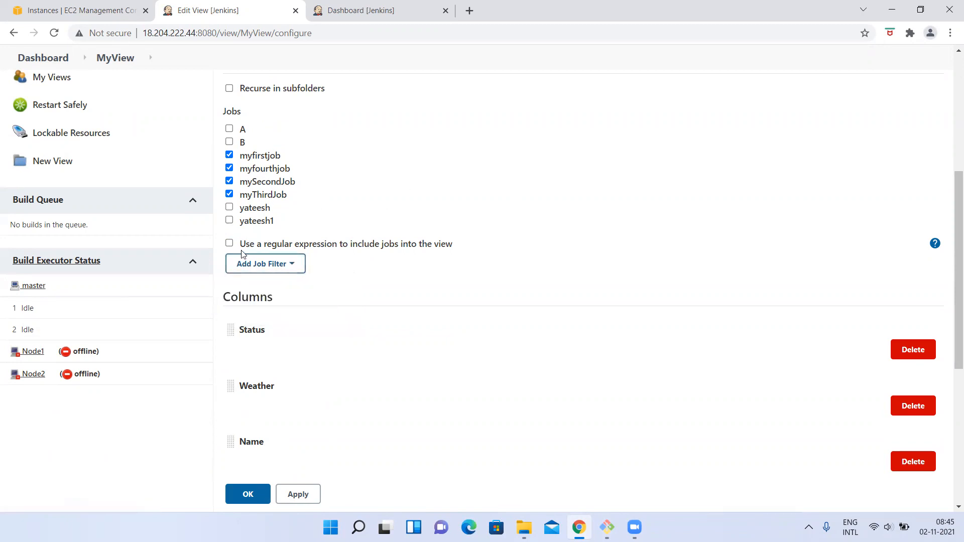
{"action": "left_click", "coordinate": [229, 243]}
{"action": "left_click", "coordinate": [281, 291]}
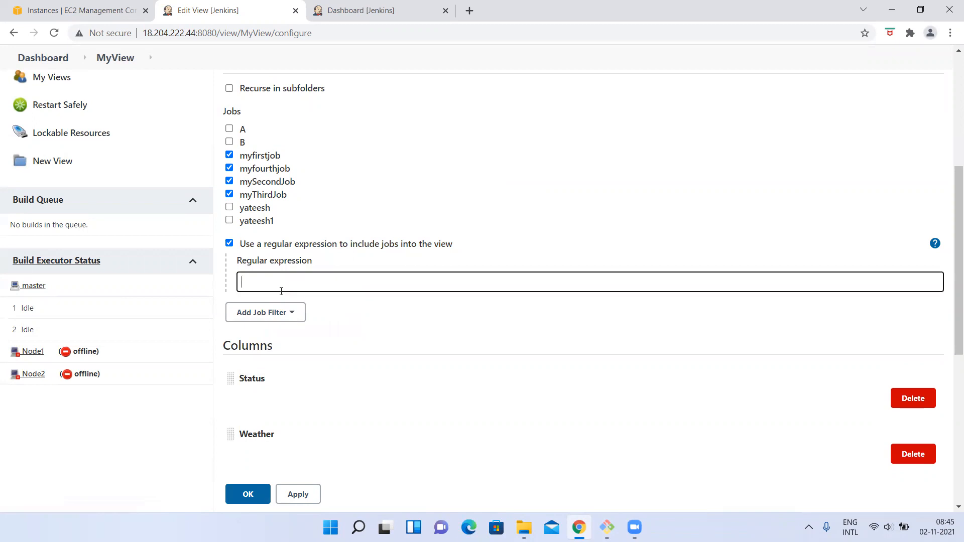
{"action": "left_click", "coordinate": [230, 243]}
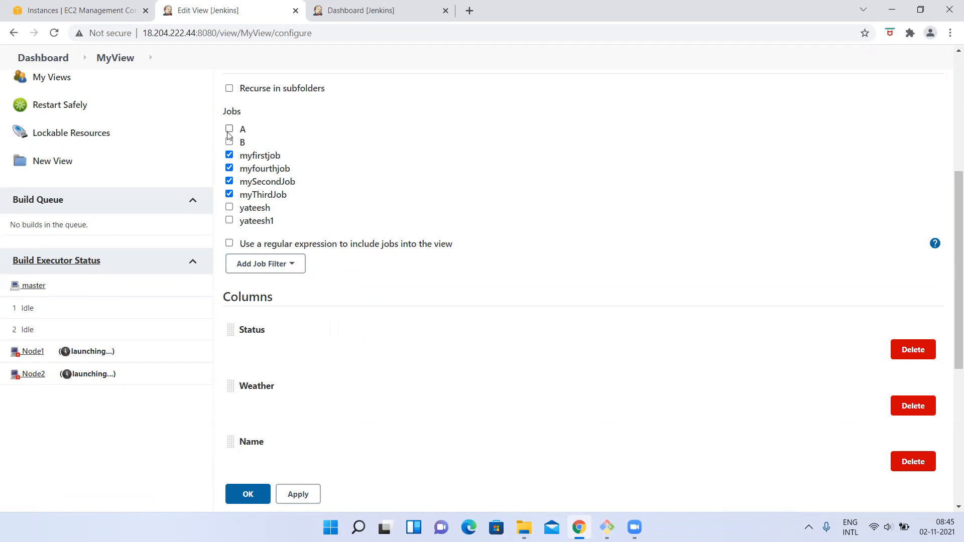
{"action": "left_click", "coordinate": [229, 244]}
{"action": "left_click", "coordinate": [283, 280]}
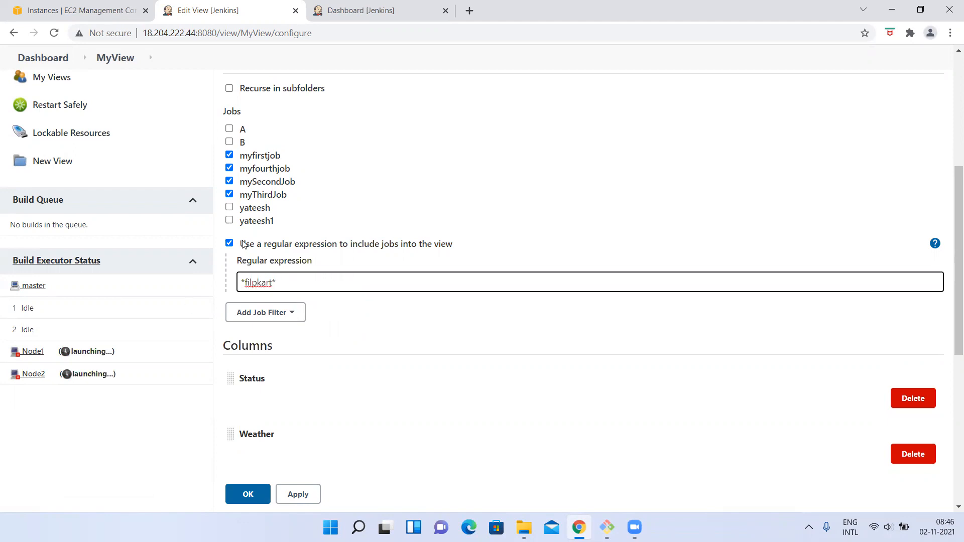
{"action": "key", "text": "ctrl+a"}
{"action": "key", "text": "BackSpace"}
{"action": "left_click", "coordinate": [229, 244]}
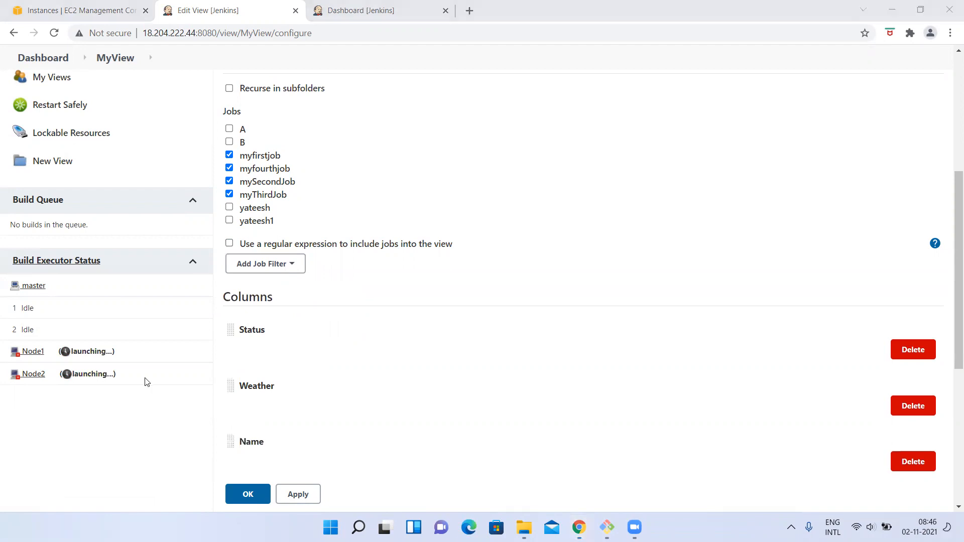
Compare the columns listed in MyView's configuration with the job table in the other dashboard tab
{"action": "left_click", "coordinate": [359, 10]}
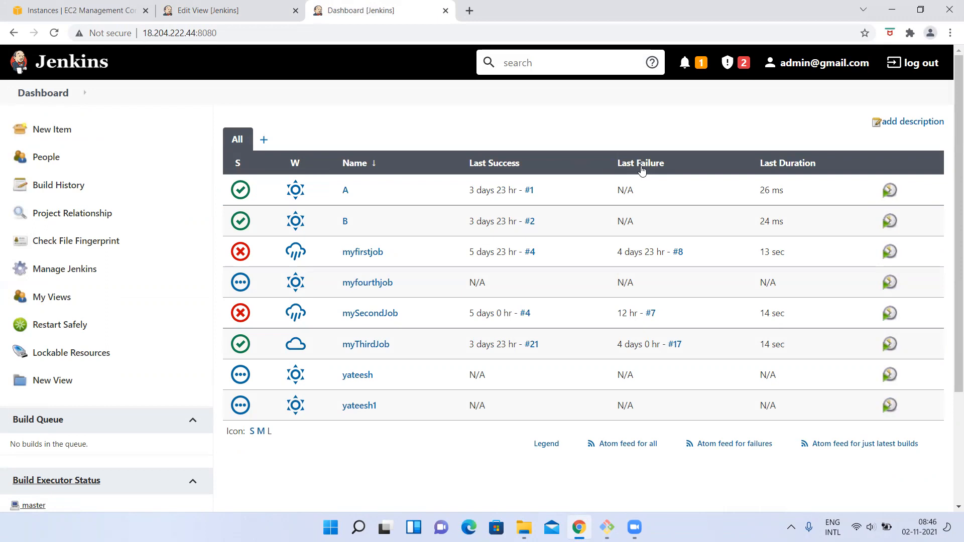
{"action": "left_click", "coordinate": [208, 10]}
{"action": "scroll", "coordinate": [301, 351], "scroll_direction": "down", "scroll_amount": 3}
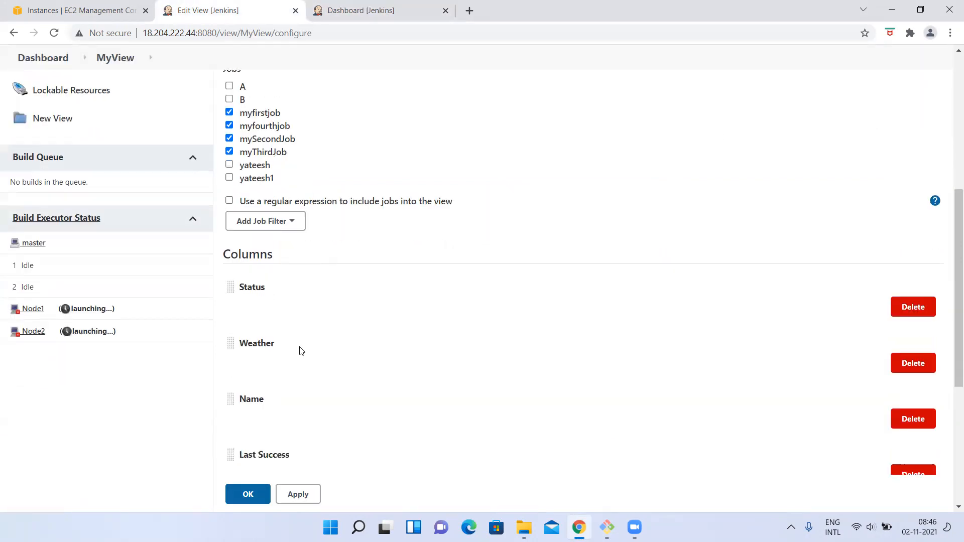
{"action": "left_click", "coordinate": [381, 4]}
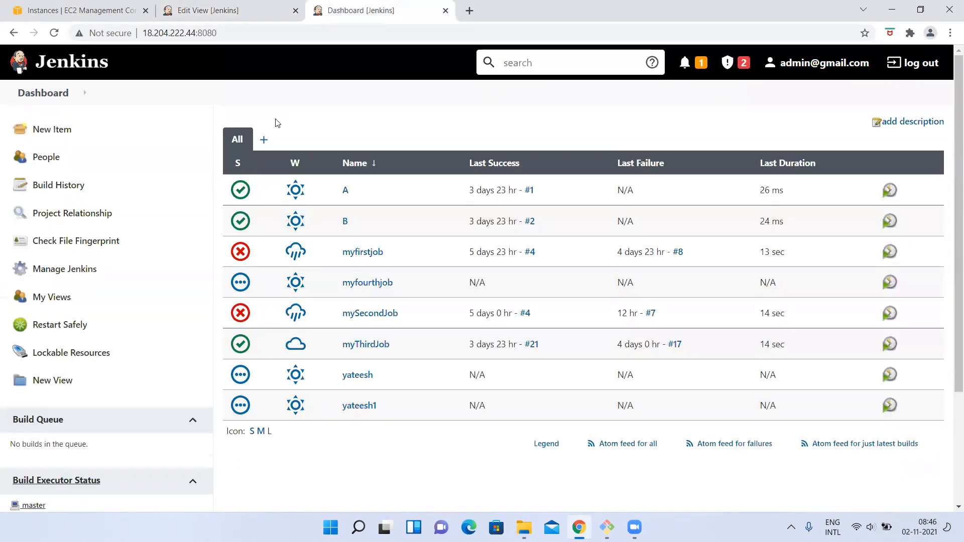
{"action": "left_click", "coordinate": [214, 4]}
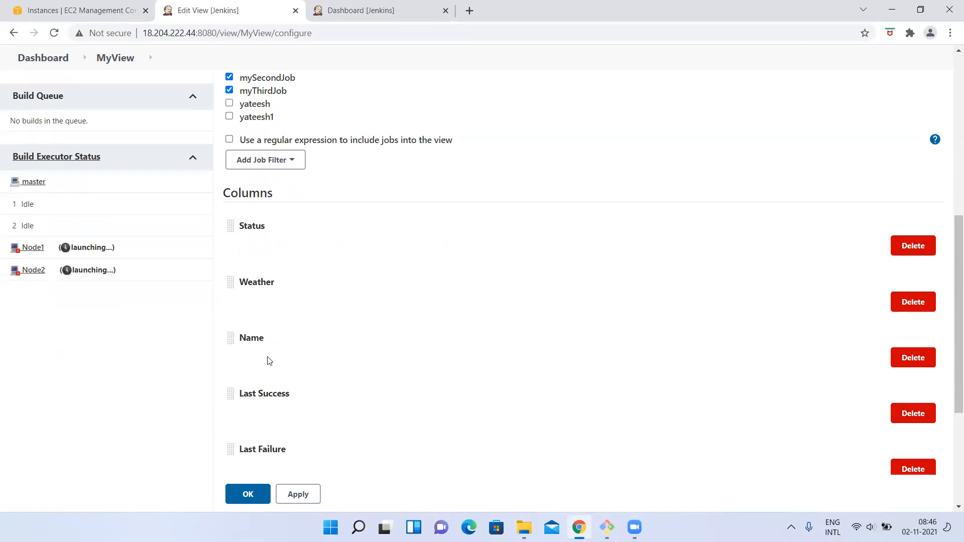
{"action": "scroll", "coordinate": [266, 359], "scroll_direction": "down", "scroll_amount": 2}
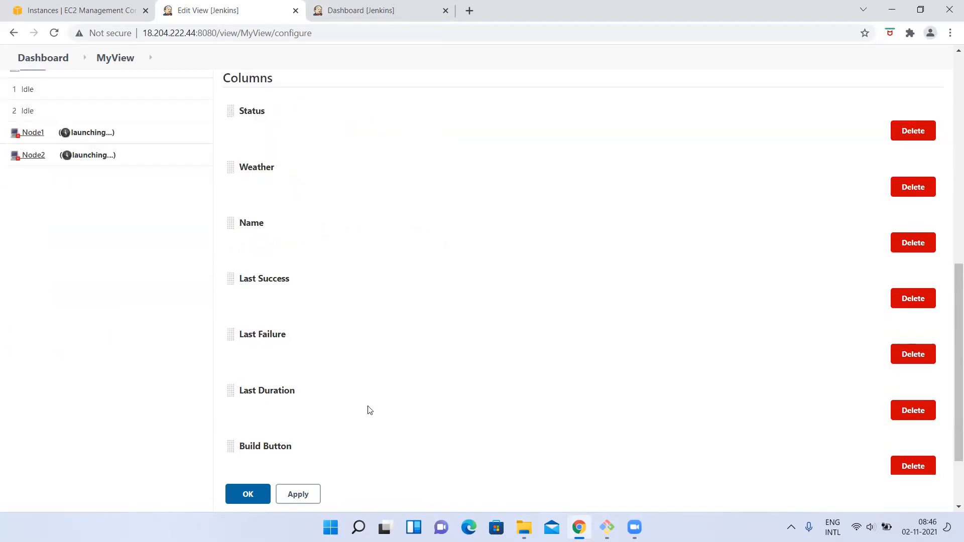
{"action": "scroll", "coordinate": [370, 411], "scroll_direction": "down", "scroll_amount": 2}
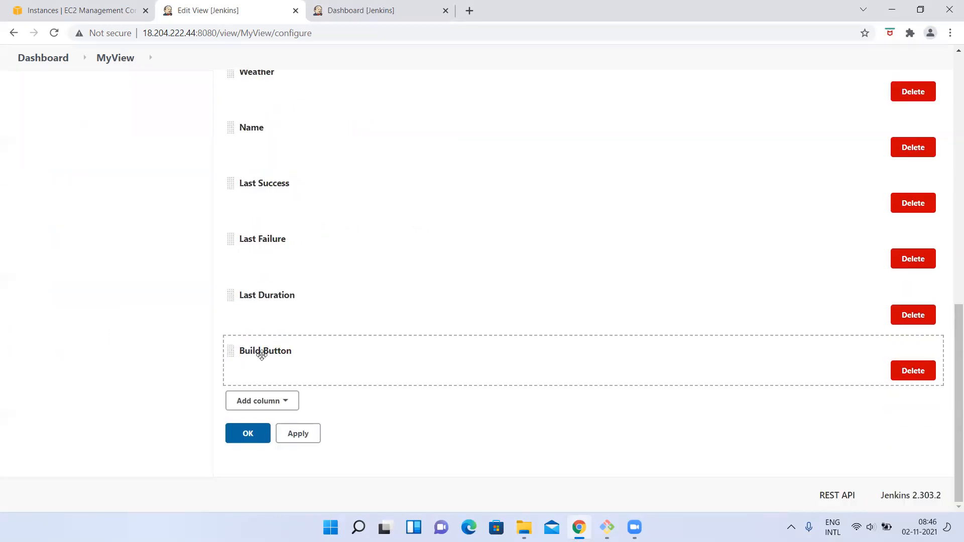
{"action": "left_click", "coordinate": [360, 10]}
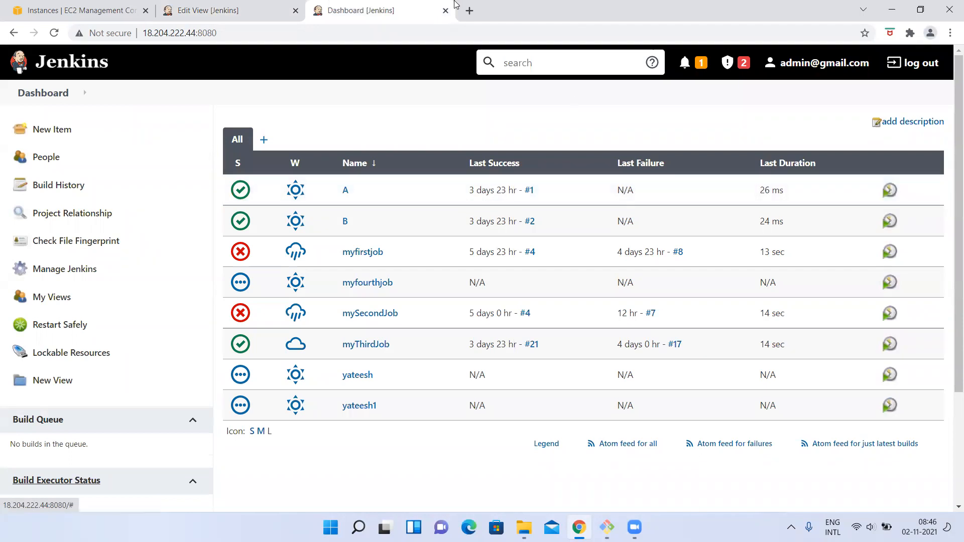
{"action": "left_click", "coordinate": [236, 9]}
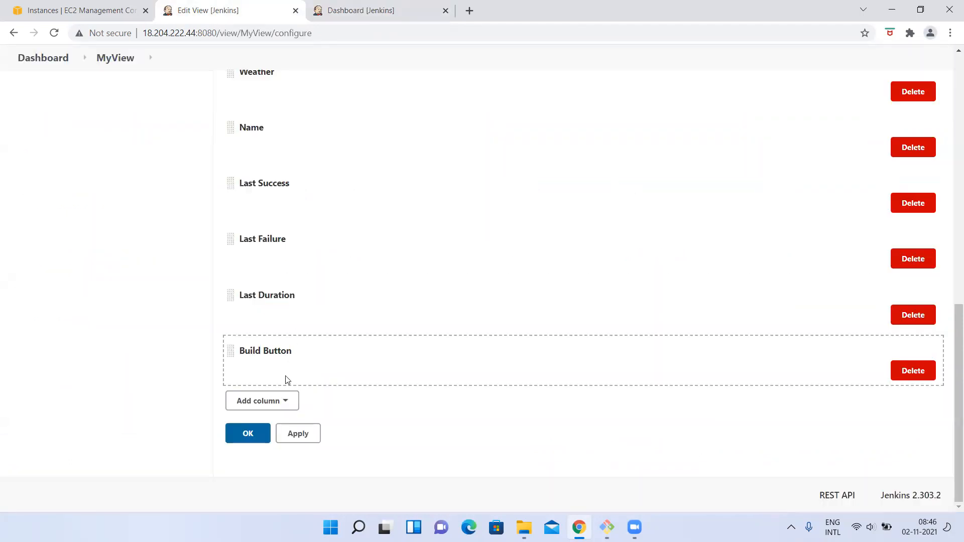
Add a Git Branches column to MyView and check the job table in the other dashboard tab
{"action": "left_click", "coordinate": [280, 400]}
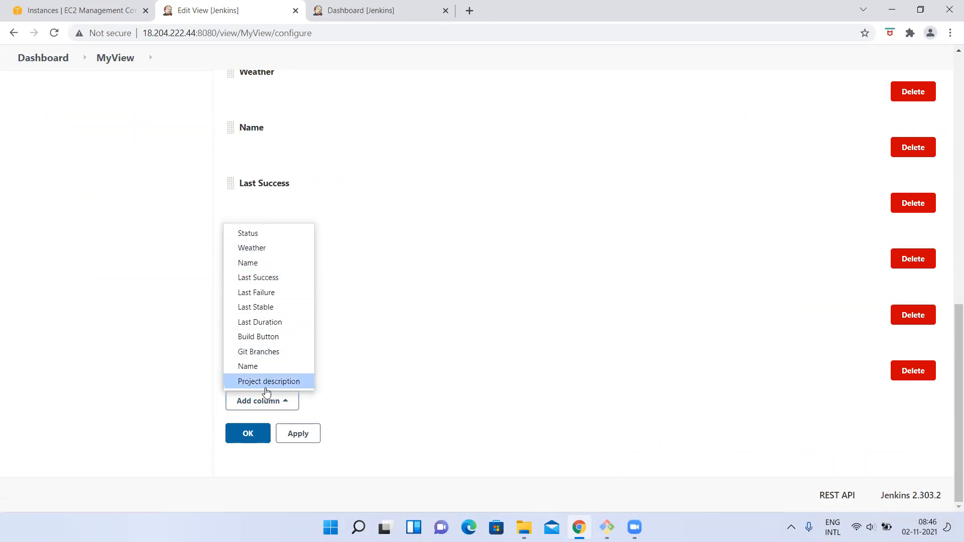
{"action": "left_click", "coordinate": [247, 353]}
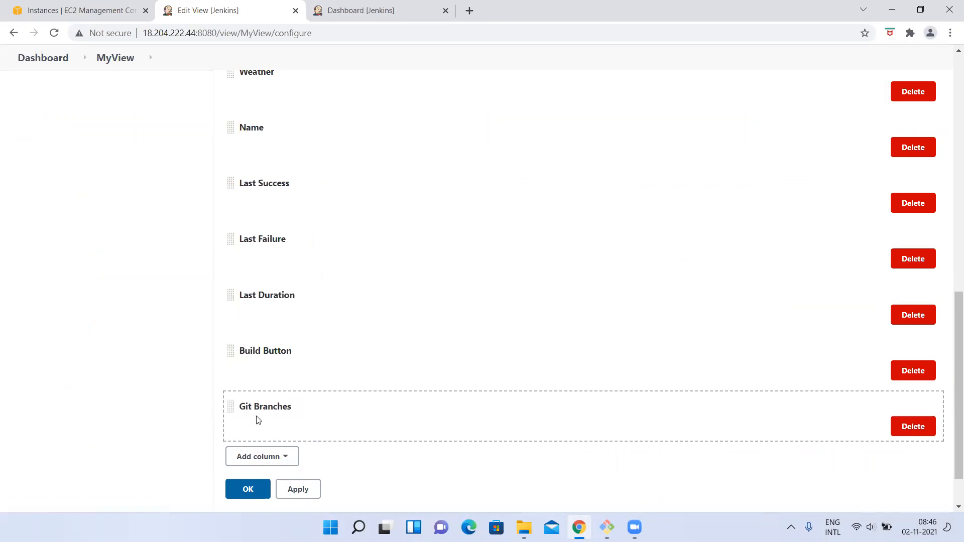
{"action": "left_click", "coordinate": [396, 14]}
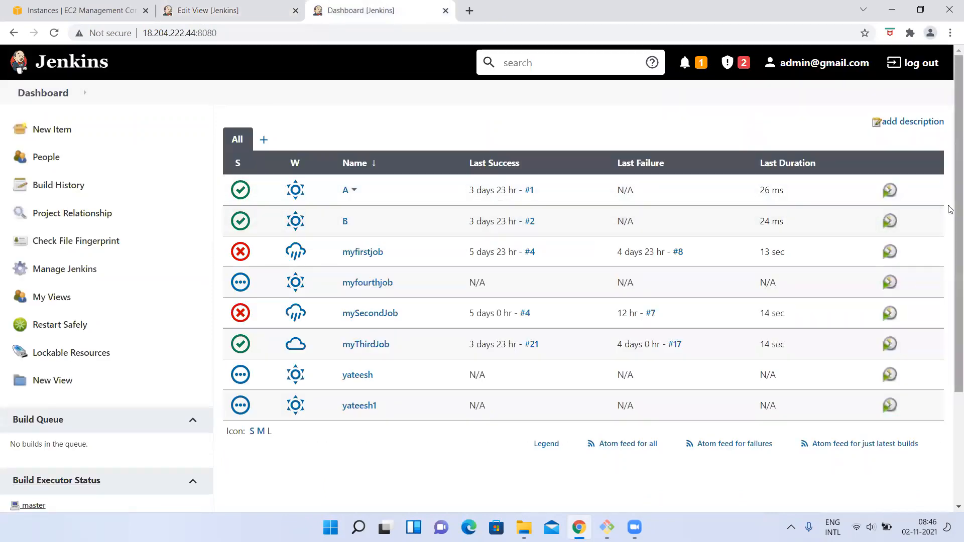
{"action": "scroll", "coordinate": [420, 317], "scroll_direction": "down", "scroll_amount": 3}
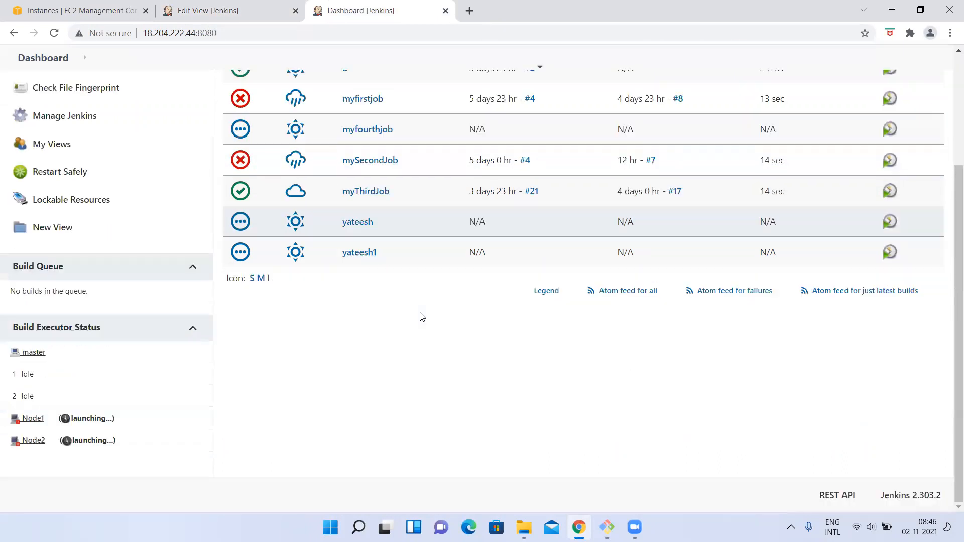
Remove the Build Button column from MyView, save the view, and compare its job table with the All view
{"action": "left_click", "coordinate": [224, 10]}
{"action": "scroll", "coordinate": [313, 207], "scroll_direction": "up", "scroll_amount": 1}
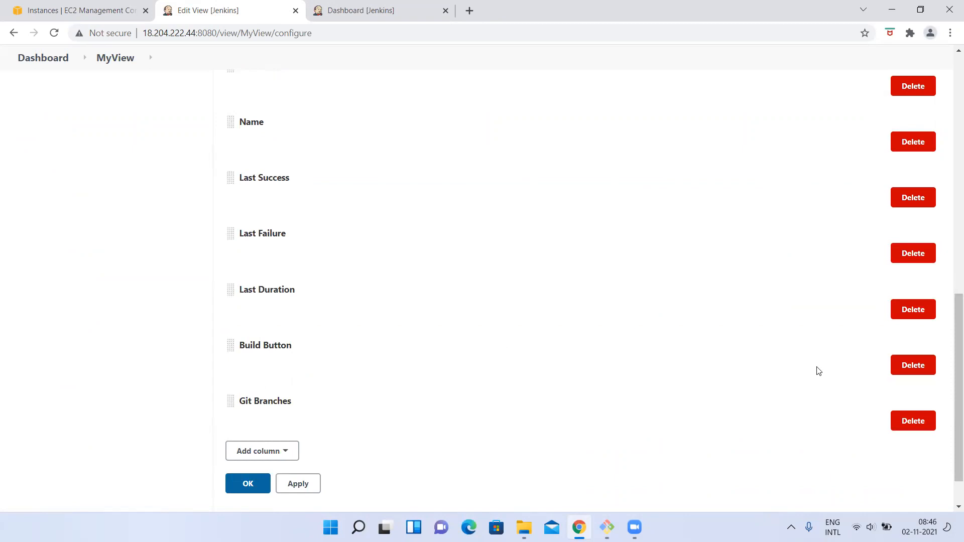
{"action": "left_click", "coordinate": [918, 368]}
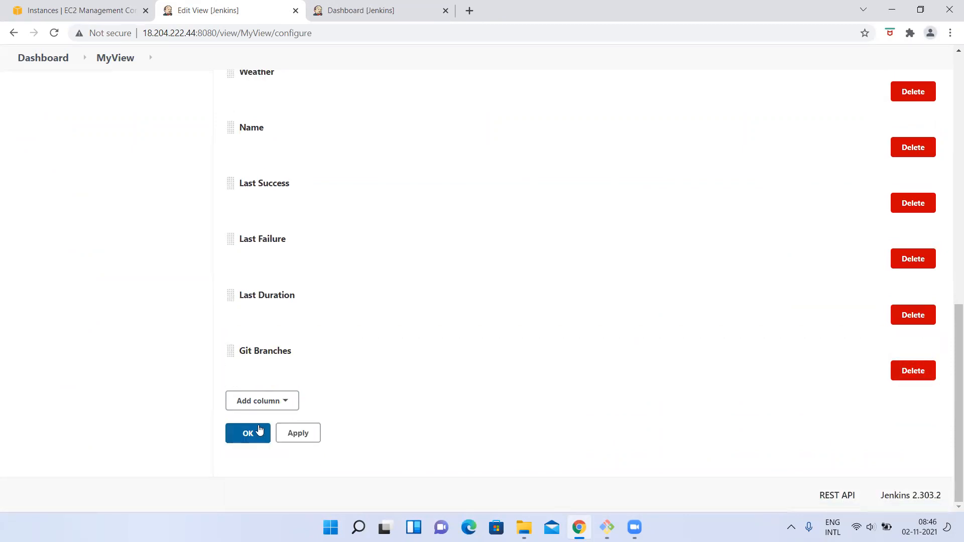
{"action": "left_click", "coordinate": [246, 400]}
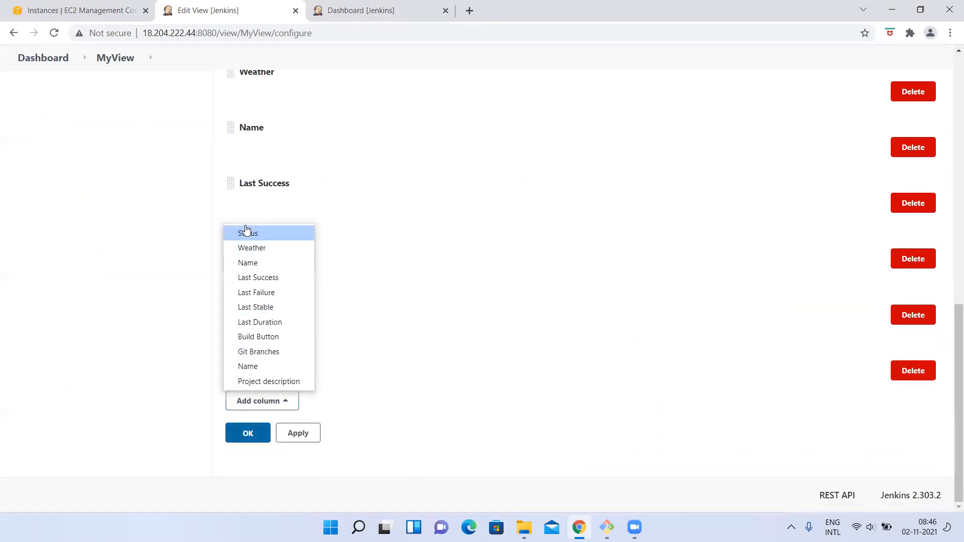
{"action": "left_click", "coordinate": [251, 440]}
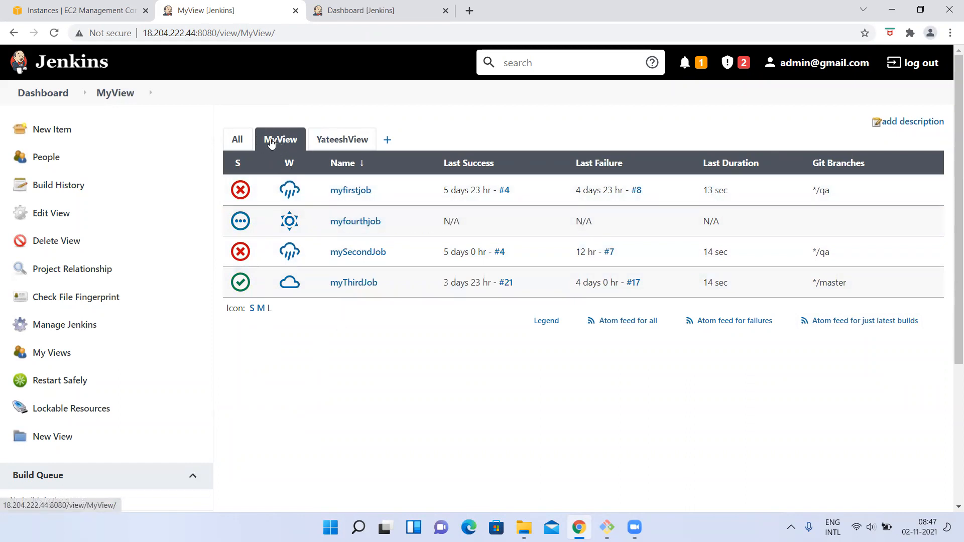
{"action": "left_click", "coordinate": [240, 142]}
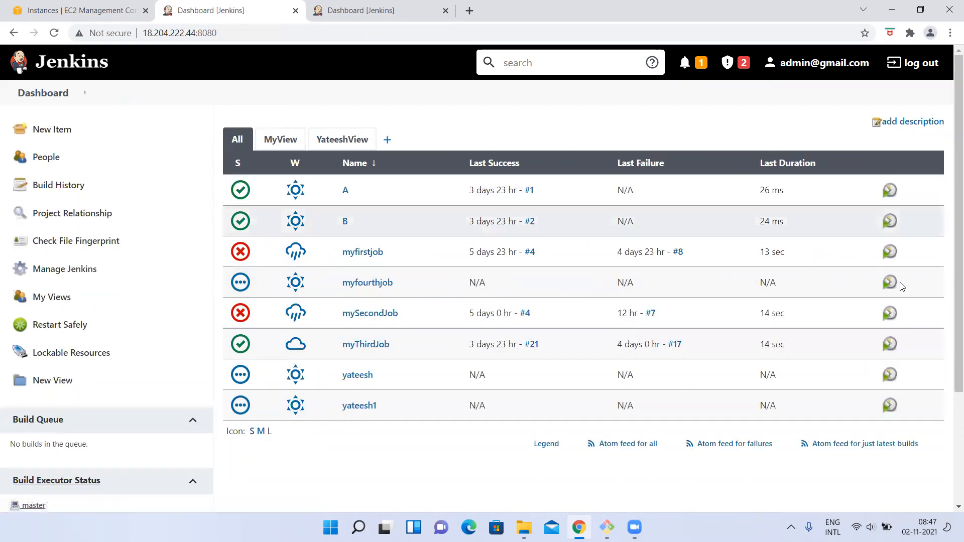
{"action": "left_click", "coordinate": [276, 137]}
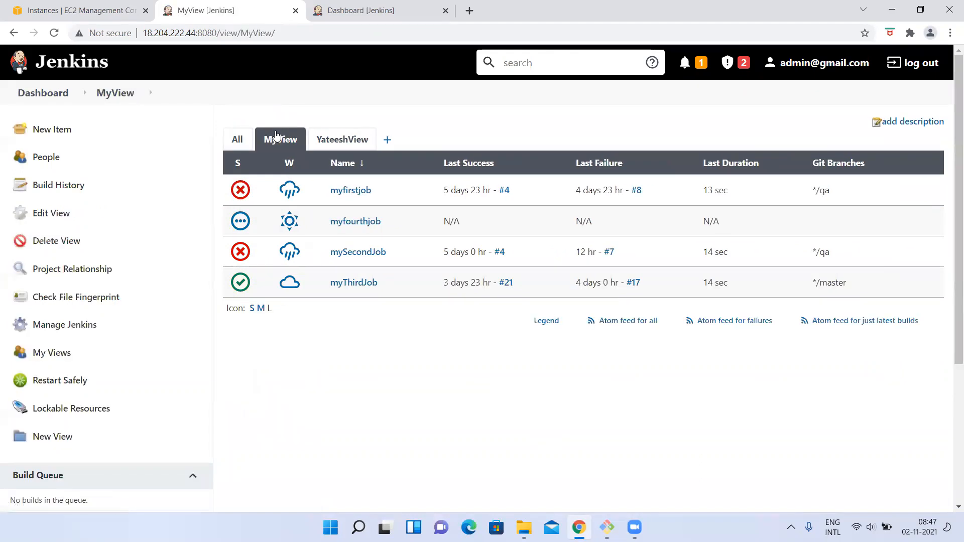